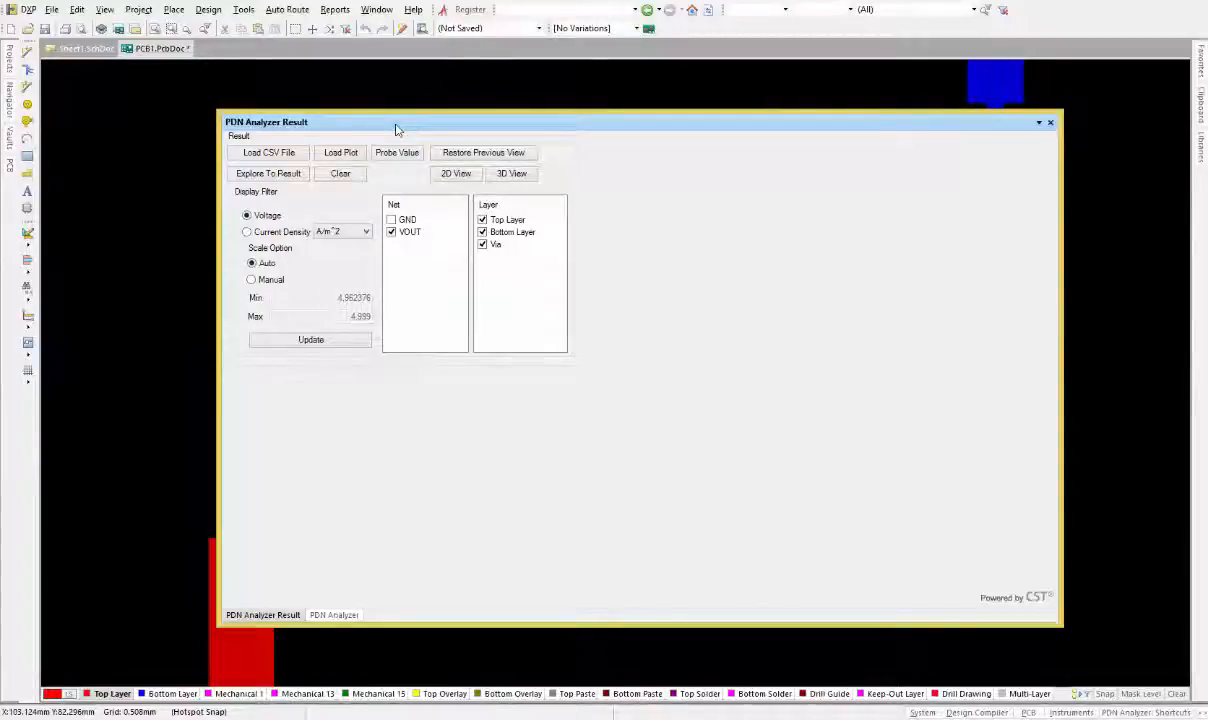
Move the PDN Analyzer Result panel aside and close the Messages panel to reveal the voltage plot
drag(389, 128, 406, 136)
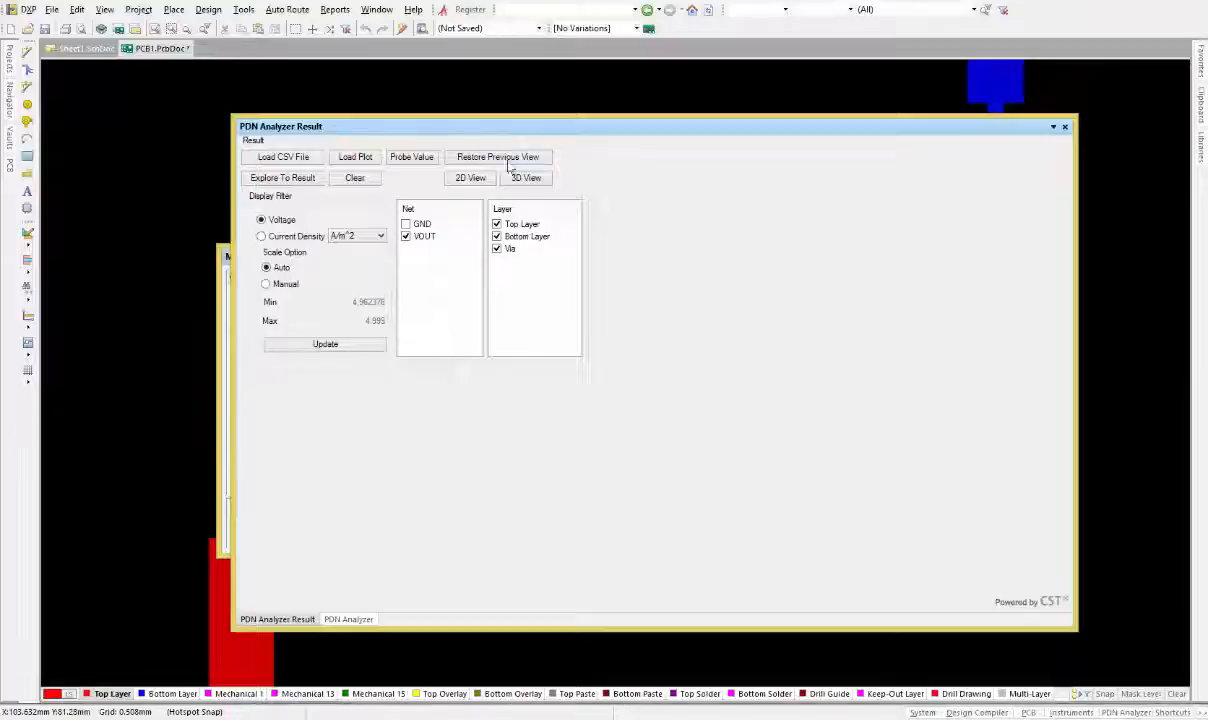
drag(457, 127, 1207, 142)
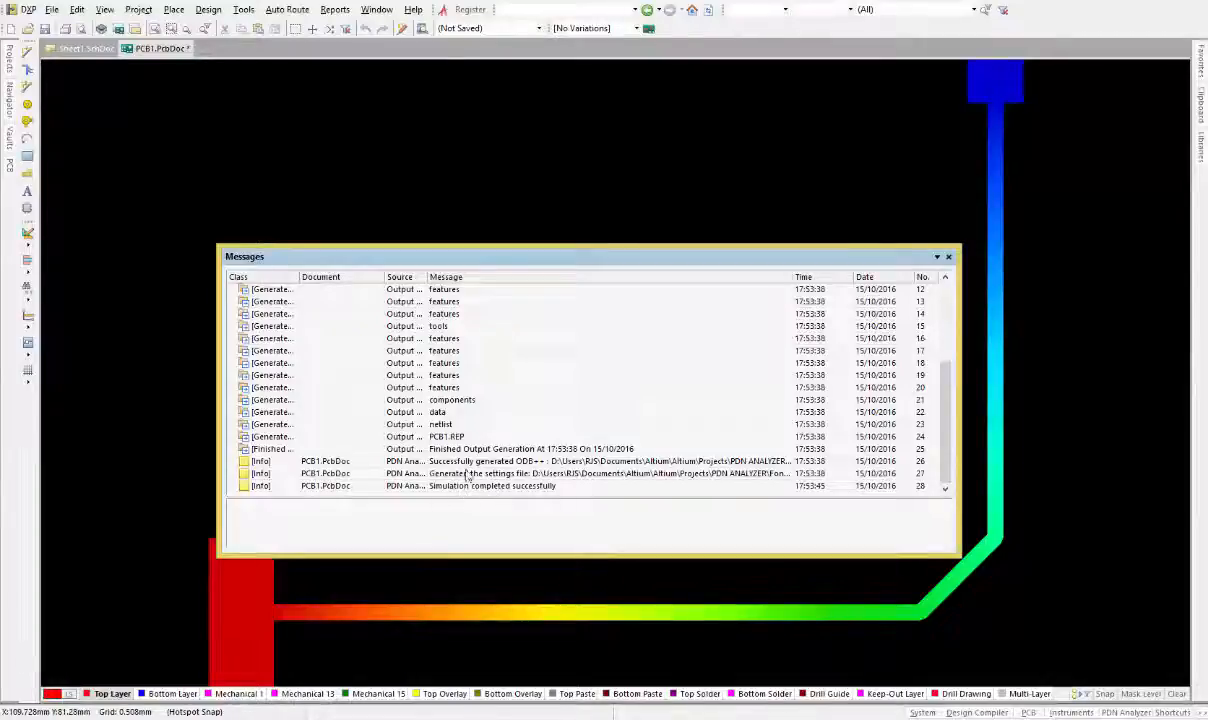
drag(944, 414, 951, 460)
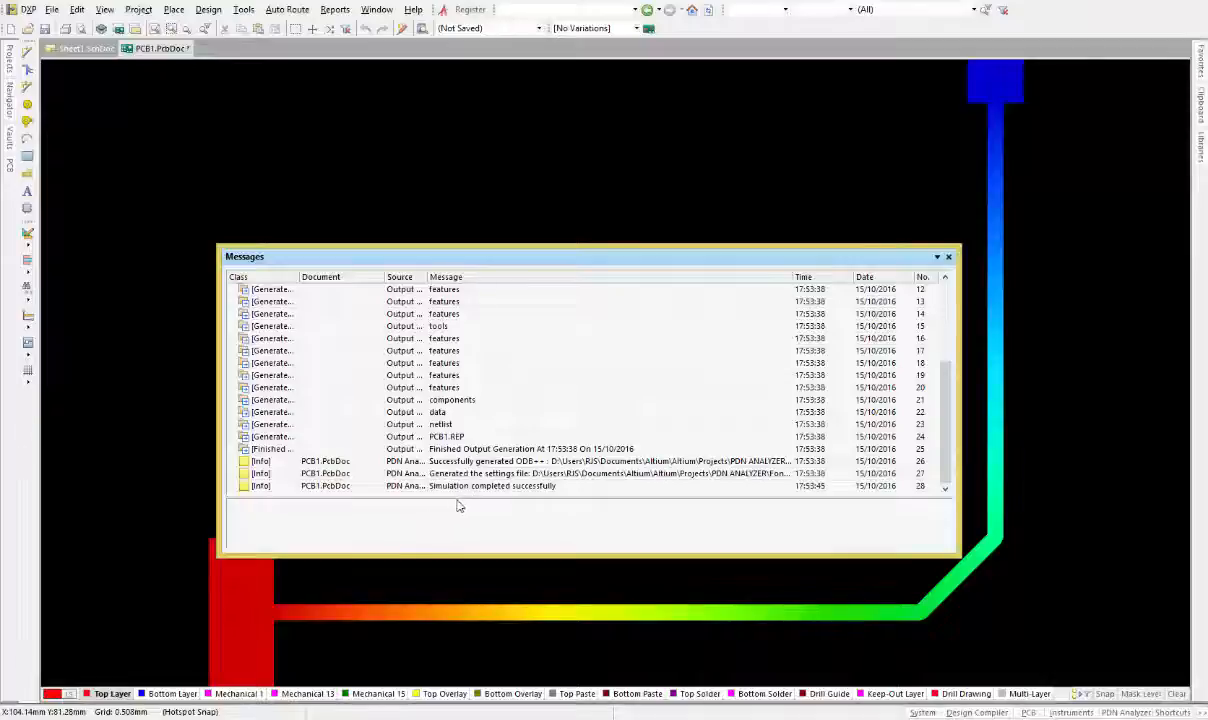
click(949, 258)
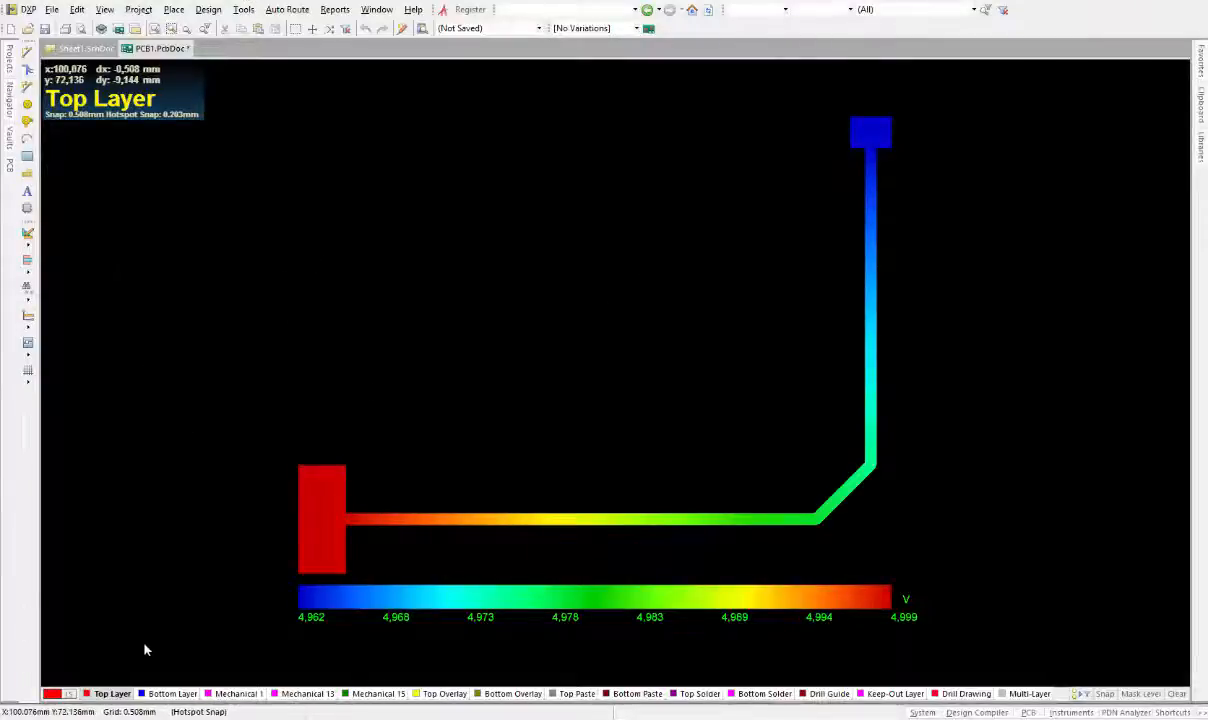
Place a text string on the Top Overlay layer near the voltage plot
click(441, 694)
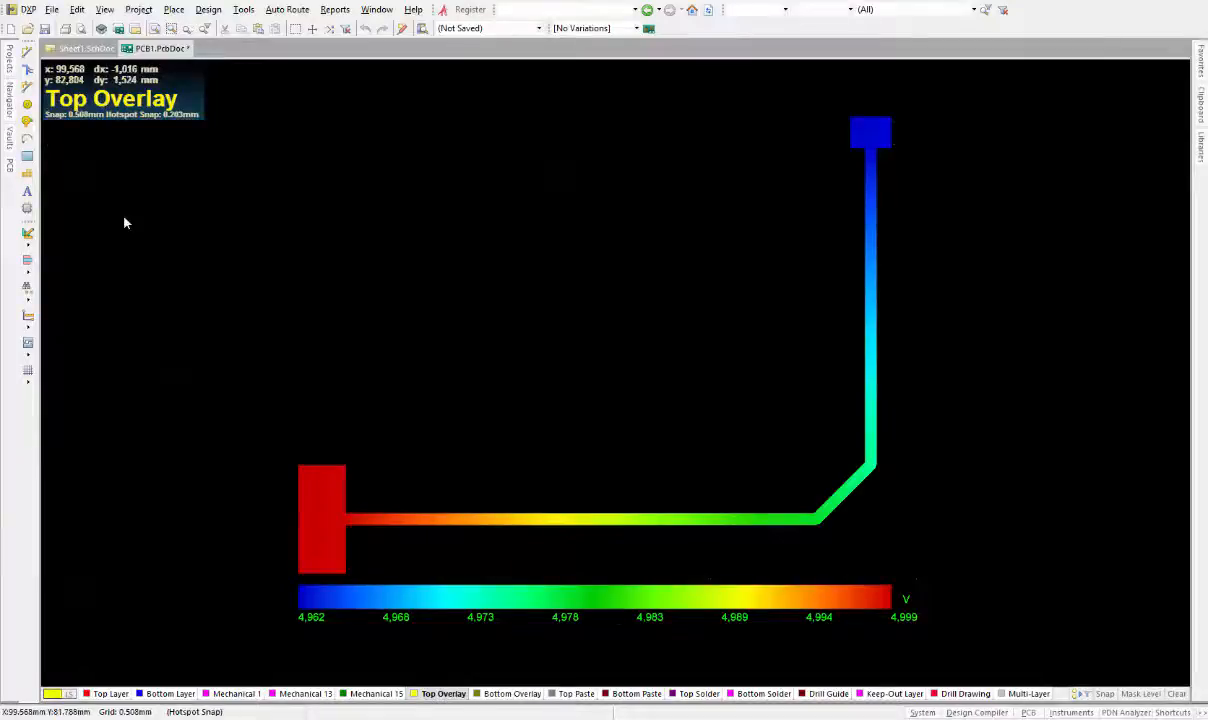
click(27, 190)
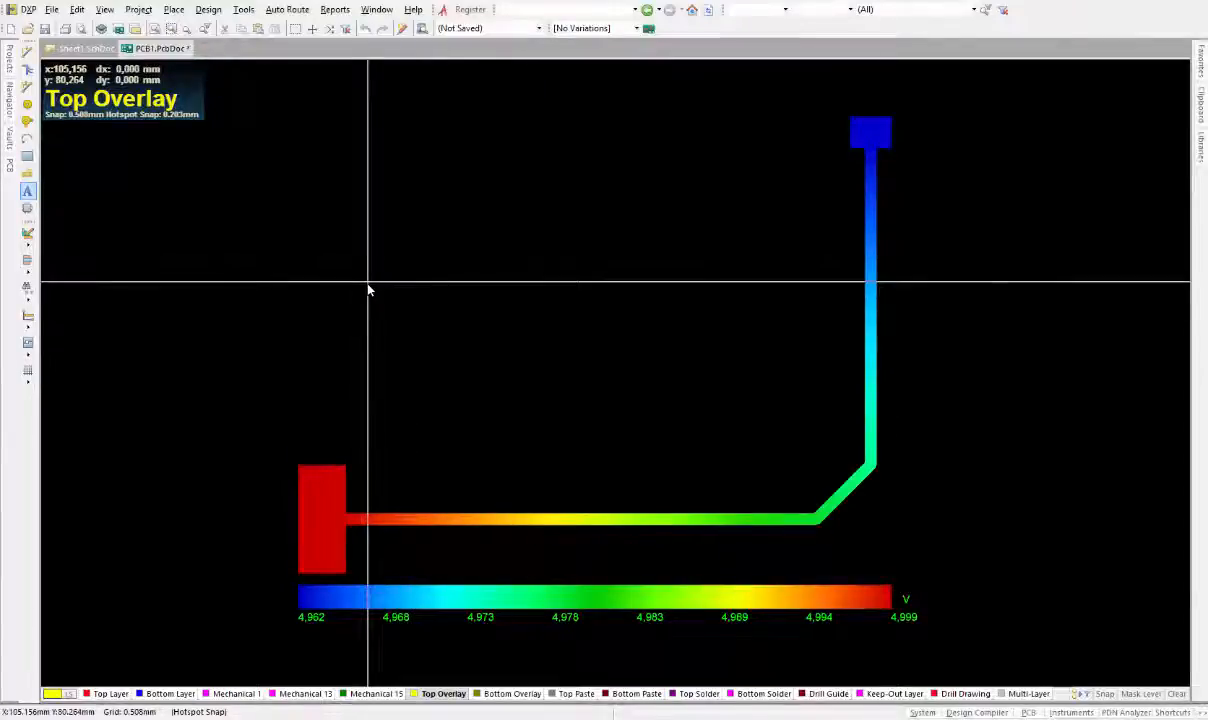
key(Escape)
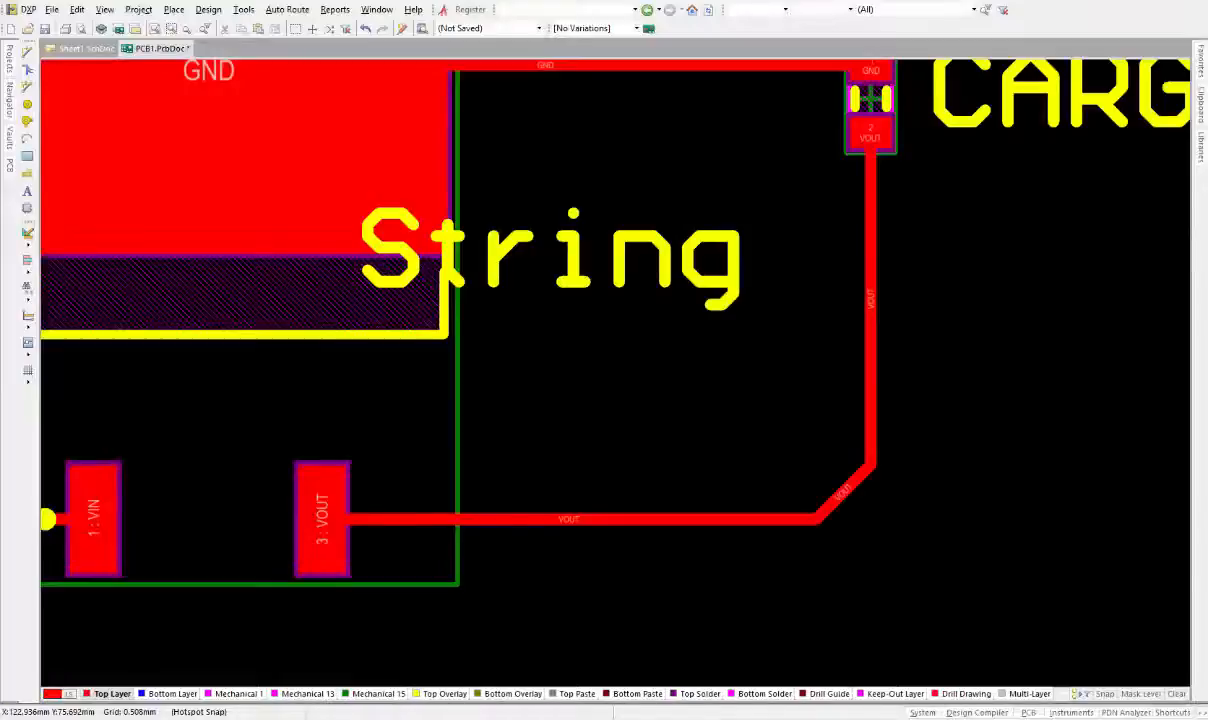
Examine the PDN voltage plot in the 3D view from different angles
ctrl+scroll(710, 374, down, 3)
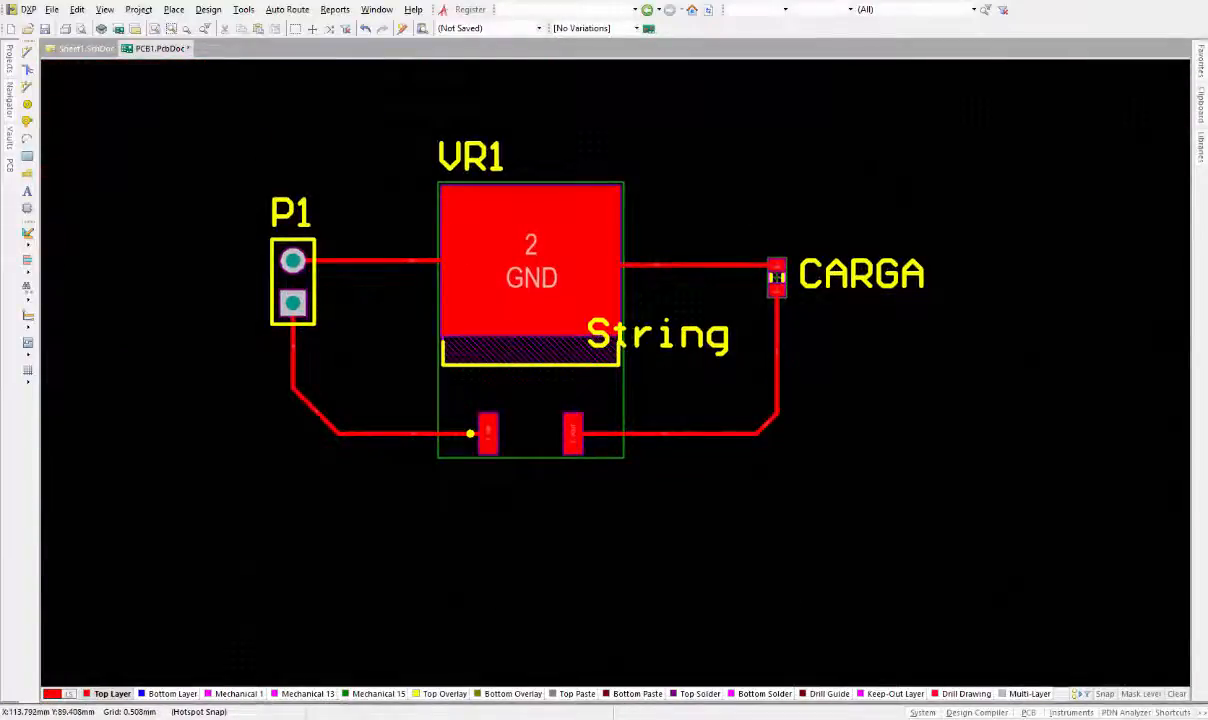
key(3)
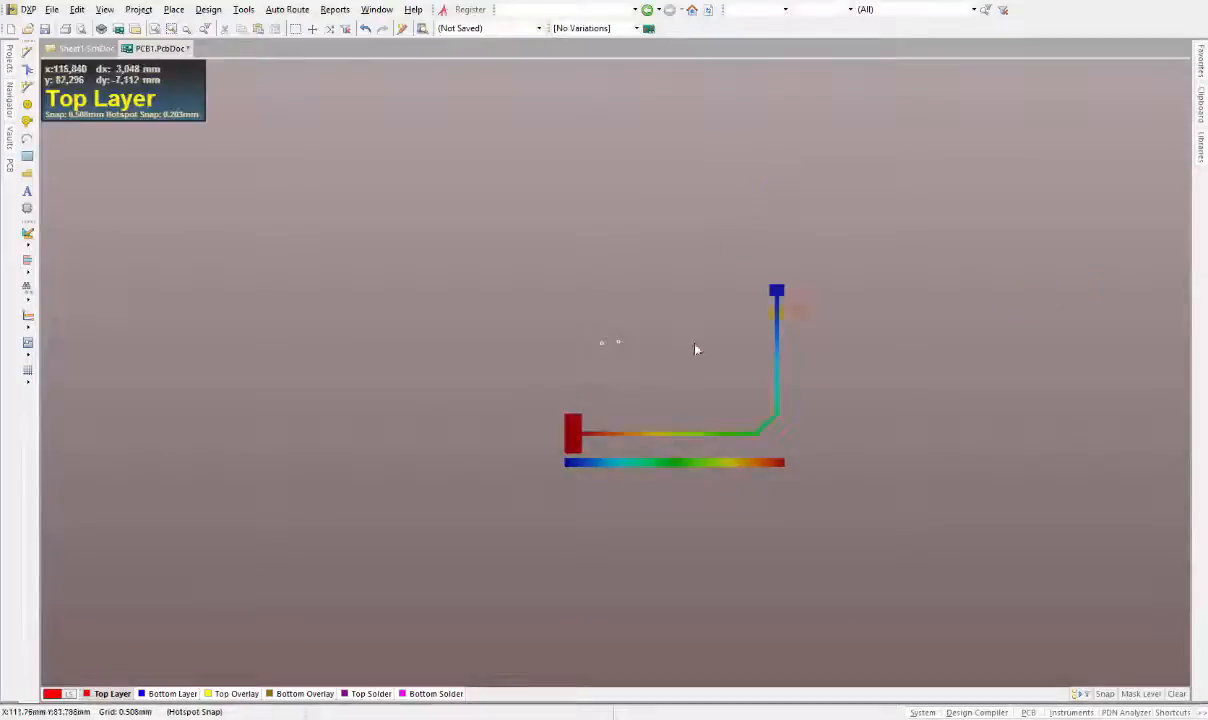
ctrl+scroll(657, 433, up, 3)
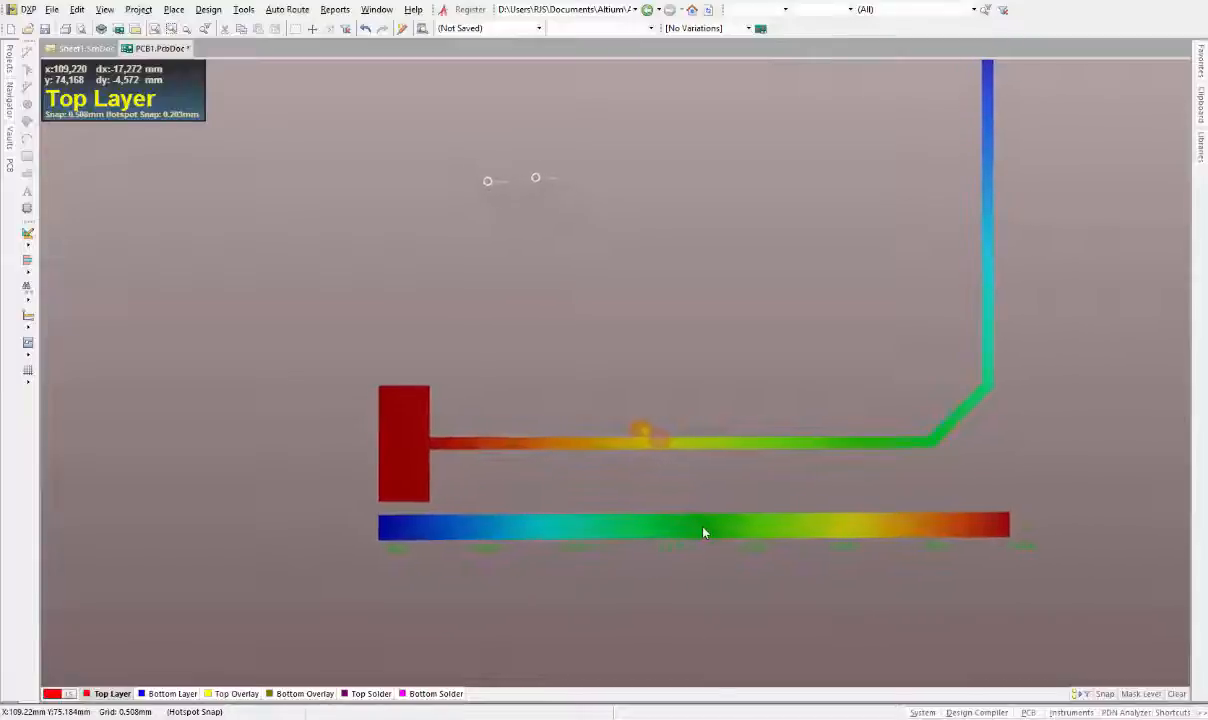
shift+right_drag(699, 528, 699, 528)
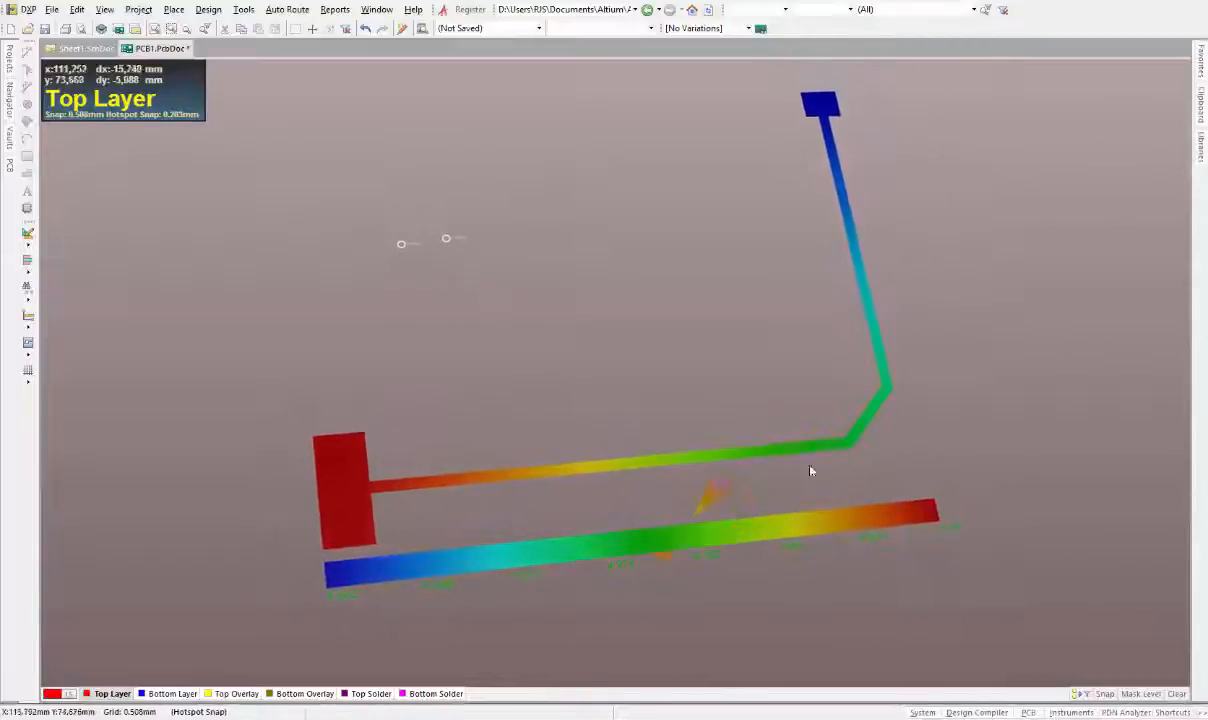
shift+right_drag(871, 531, 751, 471)
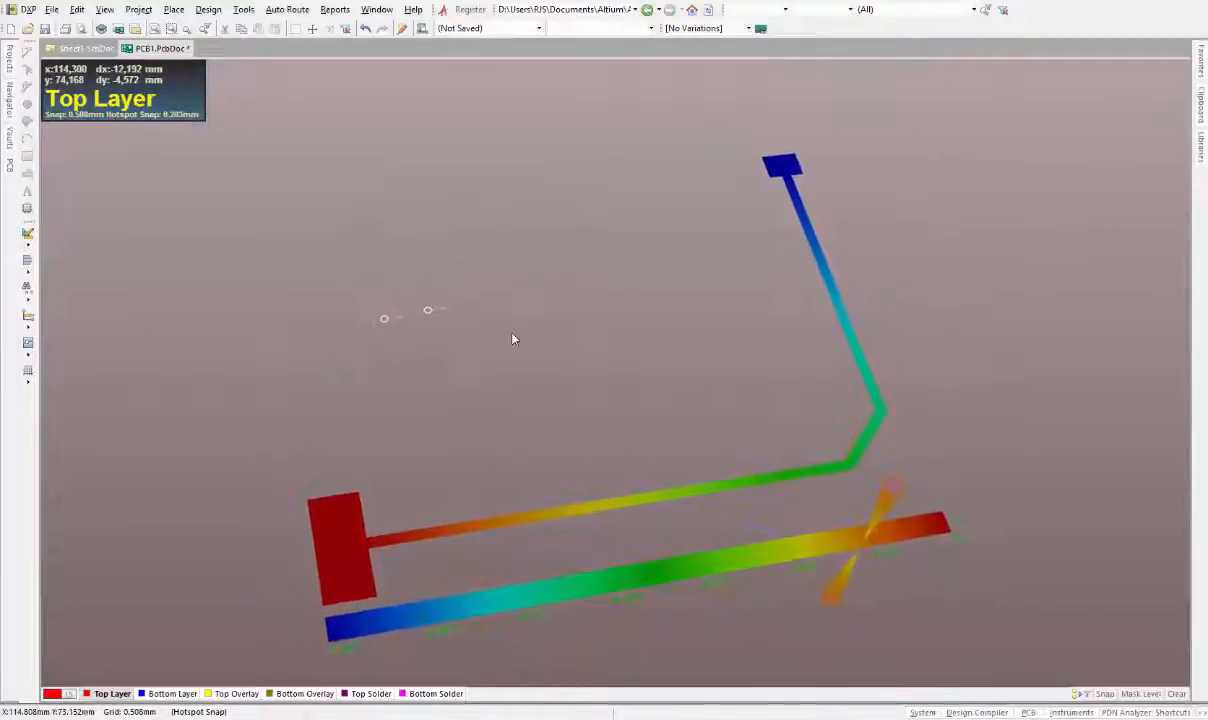
shift+right_drag(509, 337, 455, 318)
Switch the board view configuration back to Altium Standard 2D
click(538, 29)
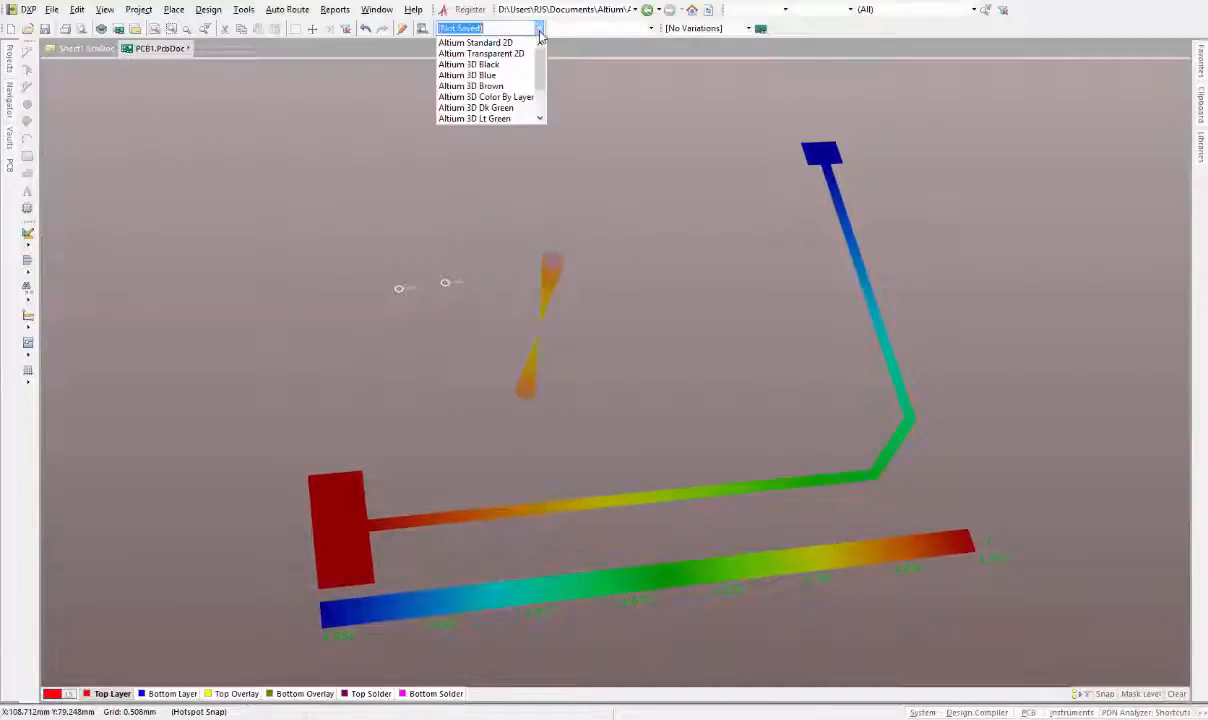
click(486, 53)
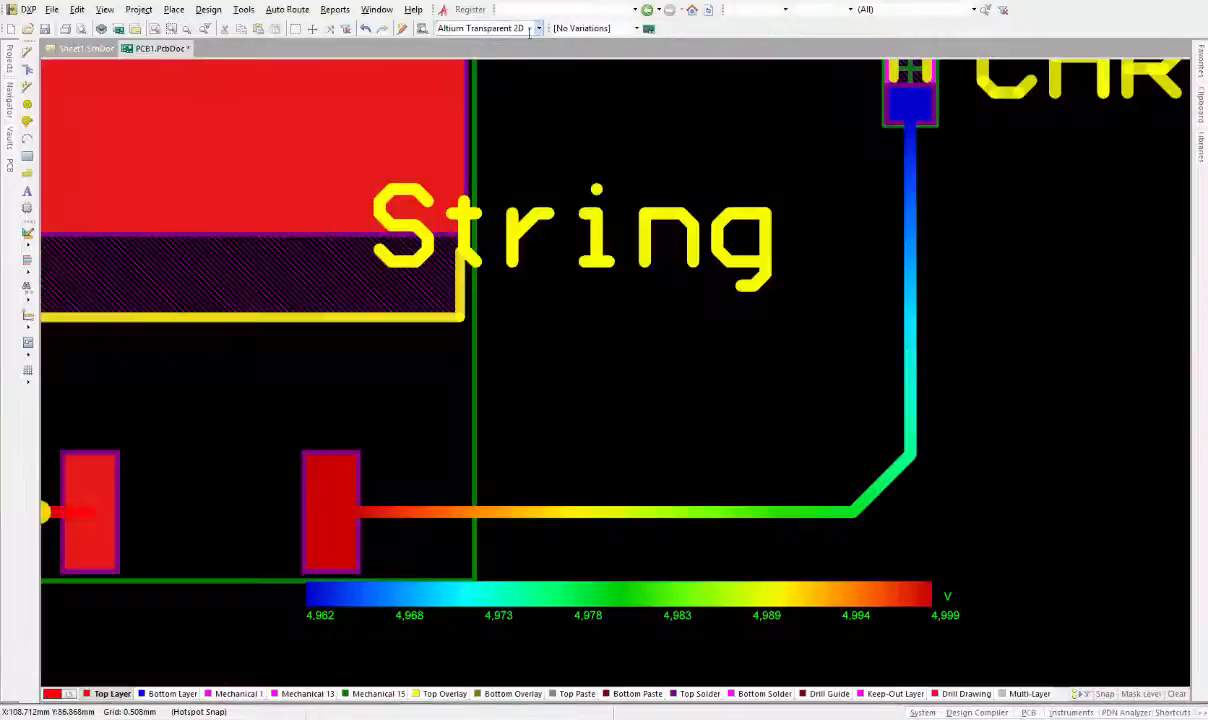
click(507, 29)
click(478, 43)
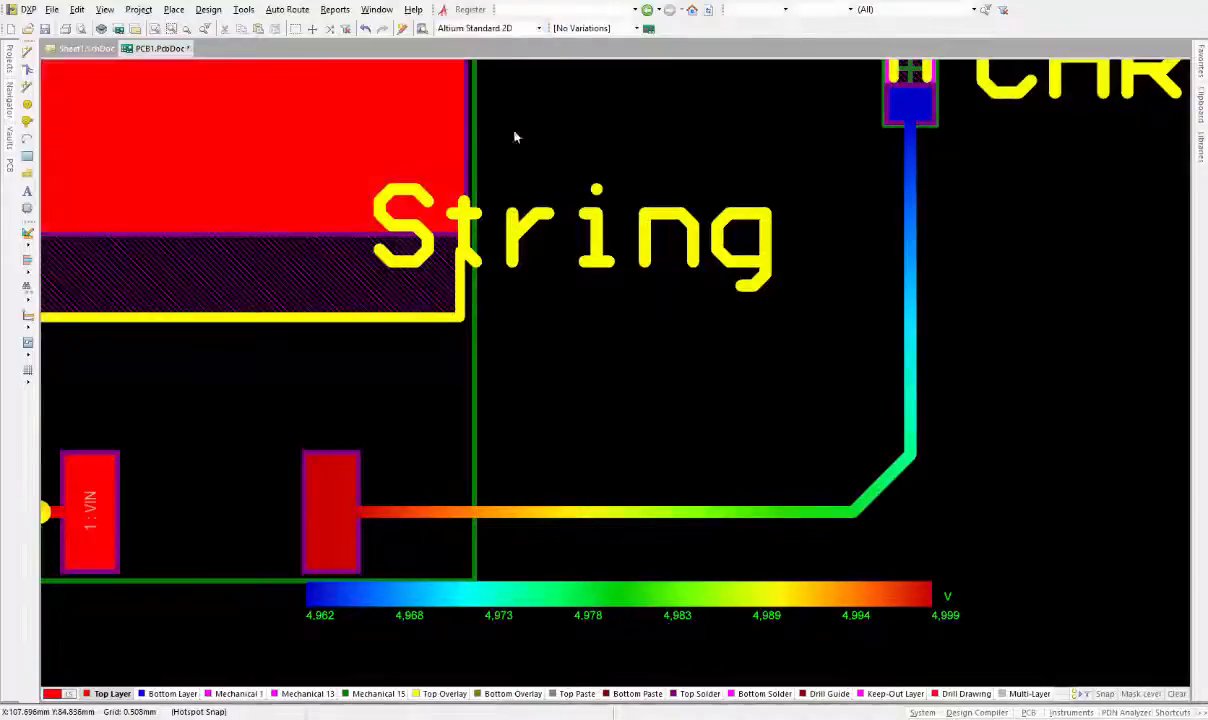
ctrl+scroll(647, 402, down, 3)
right_drag(650, 382, 680, 450)
ctrl+scroll(652, 370, up, 2)
ctrl+scroll(680, 450, down, 2)
click(666, 433)
key(ctrl+c)
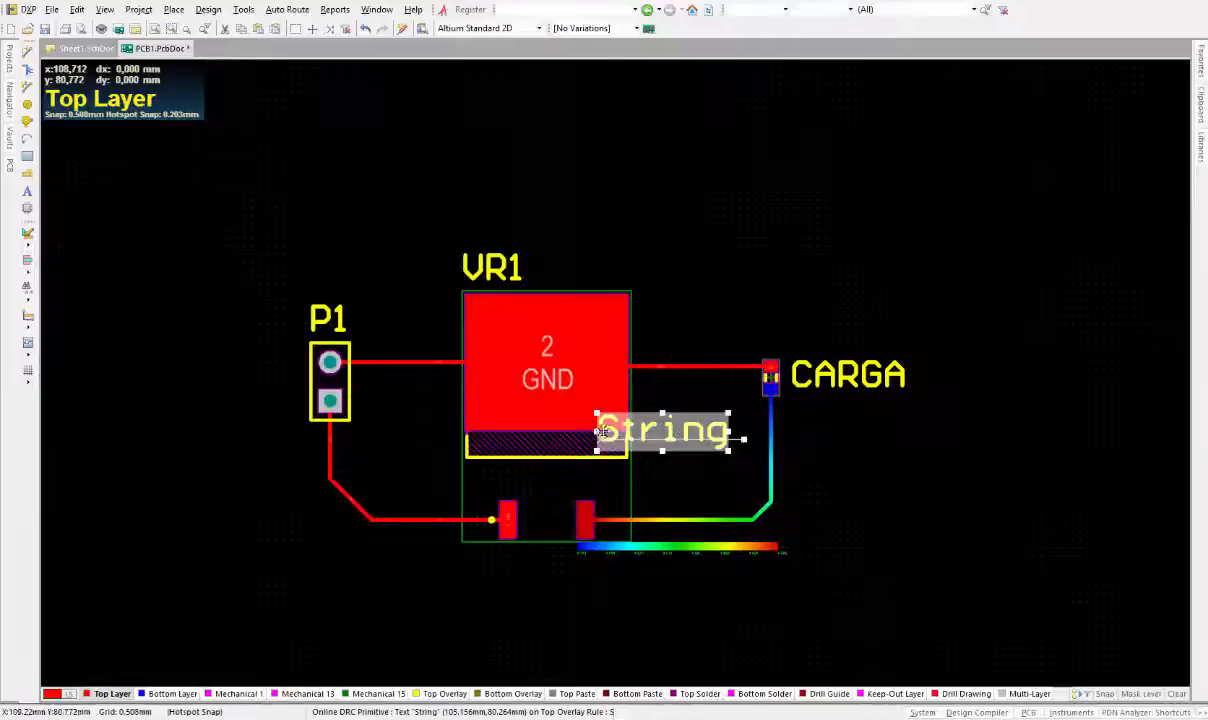
key(ctrl+v)
click(655, 184)
click(727, 196)
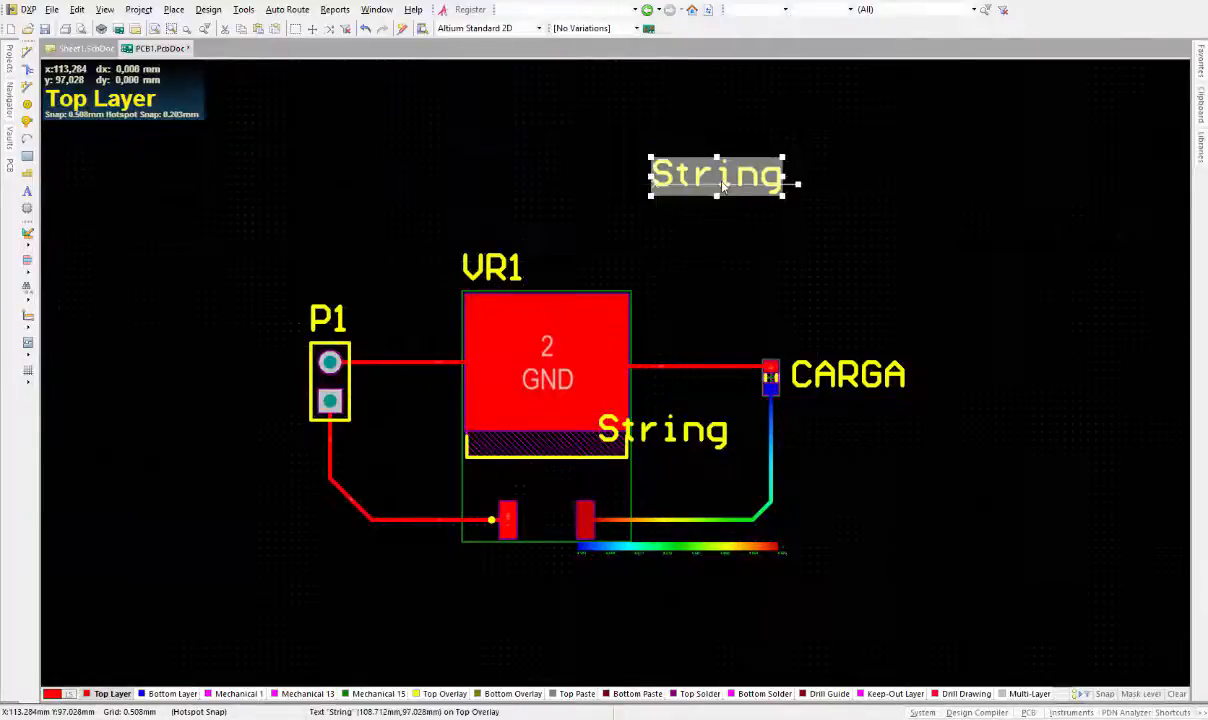
key(Delete)
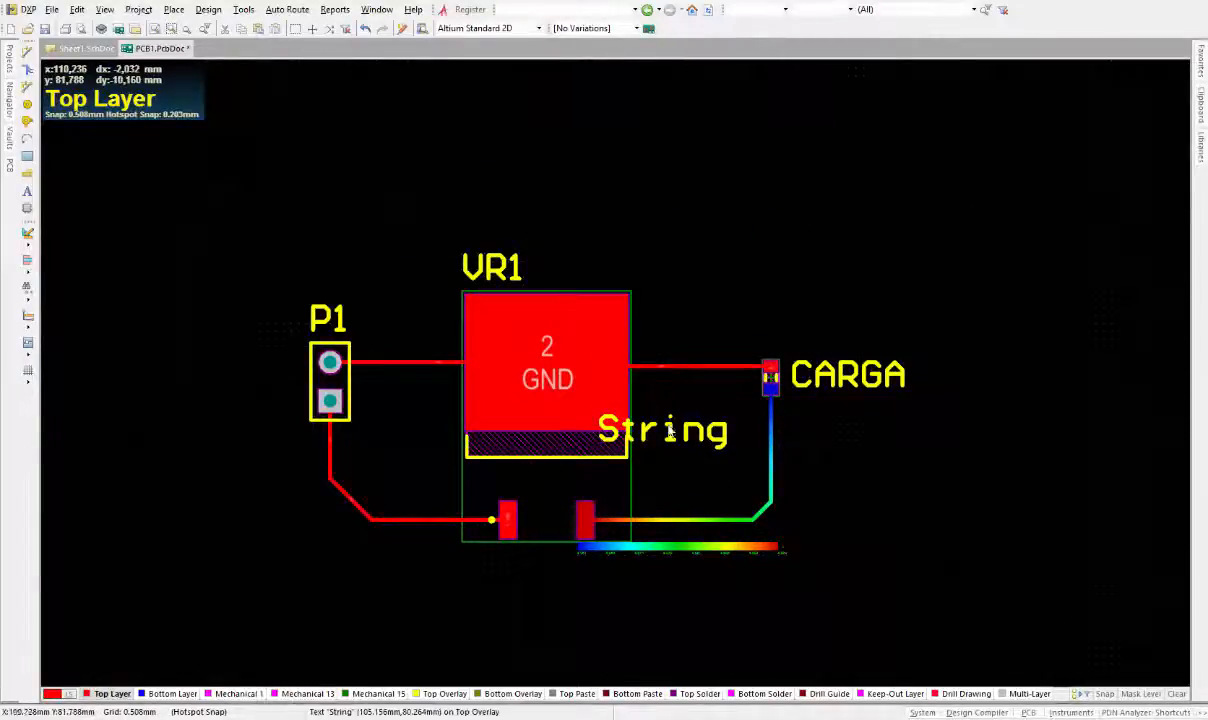
Move the String text to just right of the voltage color scale's end
drag(672, 431, 840, 198)
scroll(727, 387, down, 1)
ctrl+scroll(727, 387, up, 3)
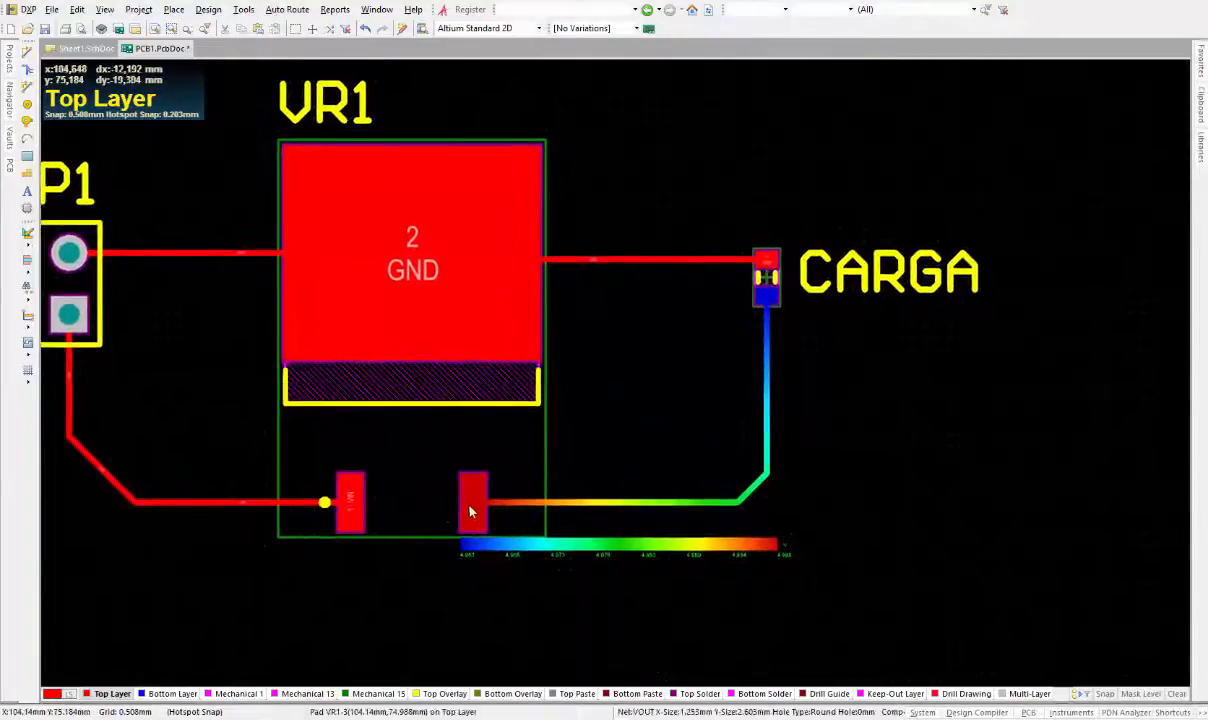
ctrl+scroll(450, 477, up, 3)
ctrl+scroll(806, 430, down, 2)
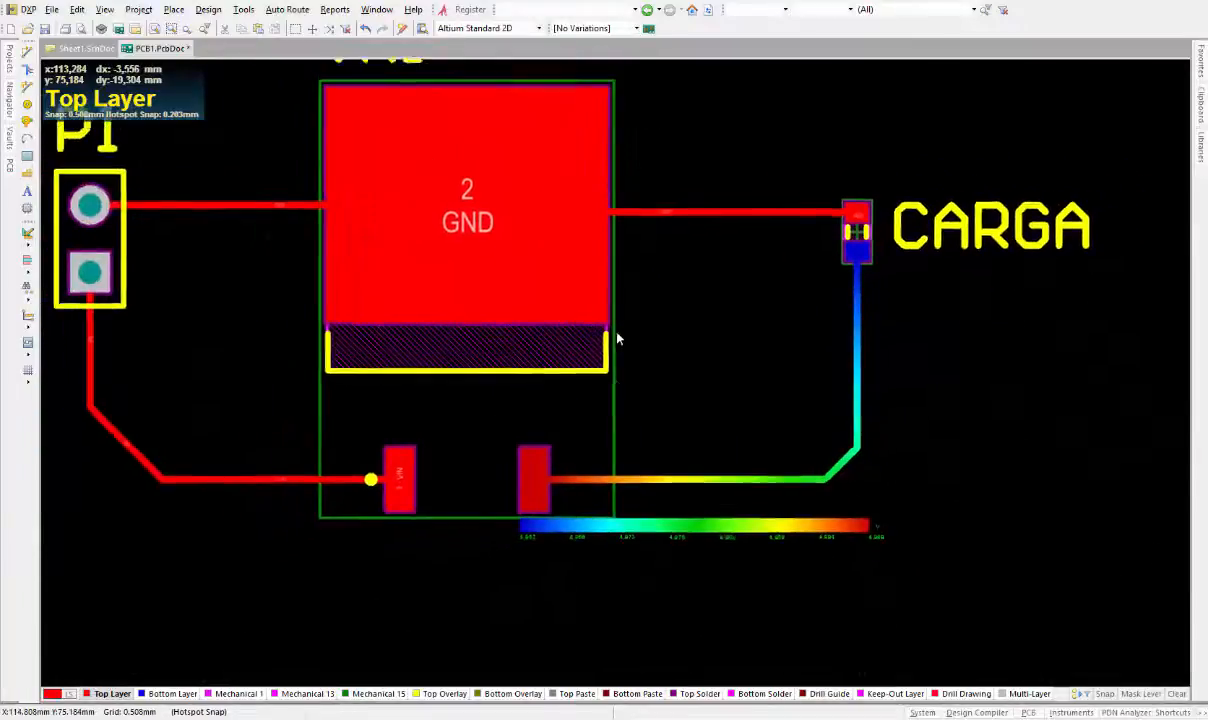
ctrl+scroll(900, 560, down, 1)
ctrl+scroll(808, 240, down, 3)
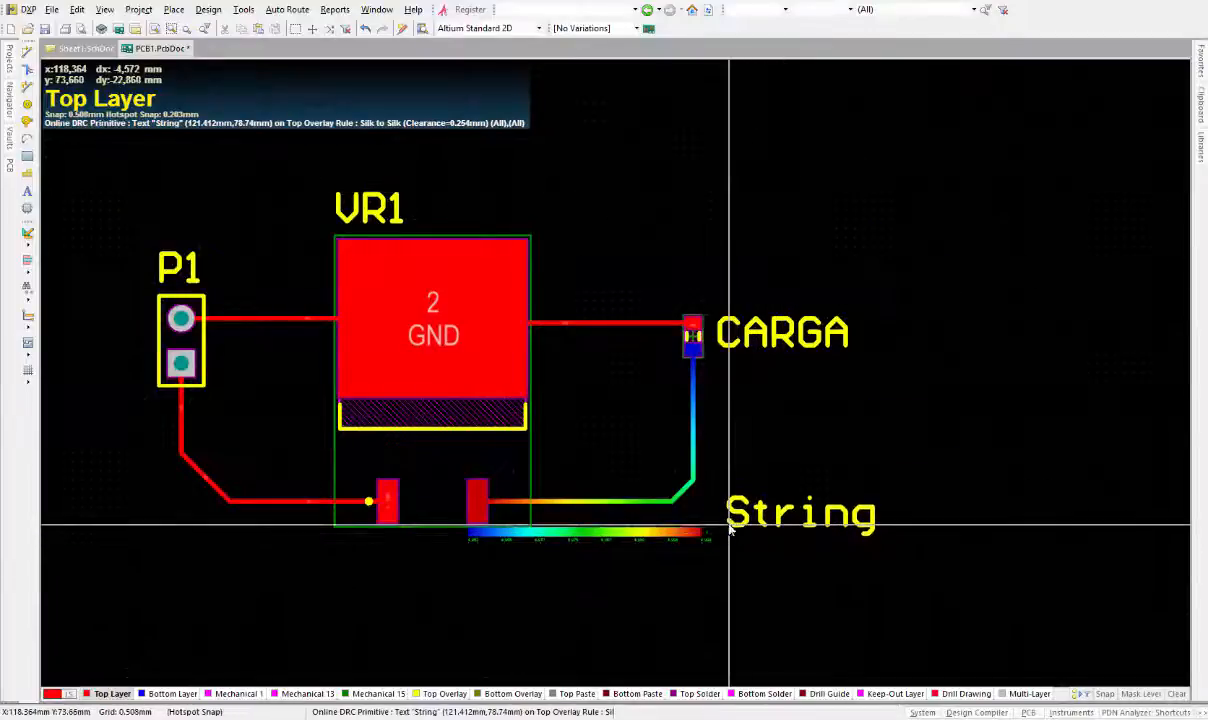
click(714, 521)
right_click(709, 556)
Change the text content to 4.999 - 4.962
ctrl+scroll(722, 562, up, 1)
ctrl+scroll(722, 562, up, 2)
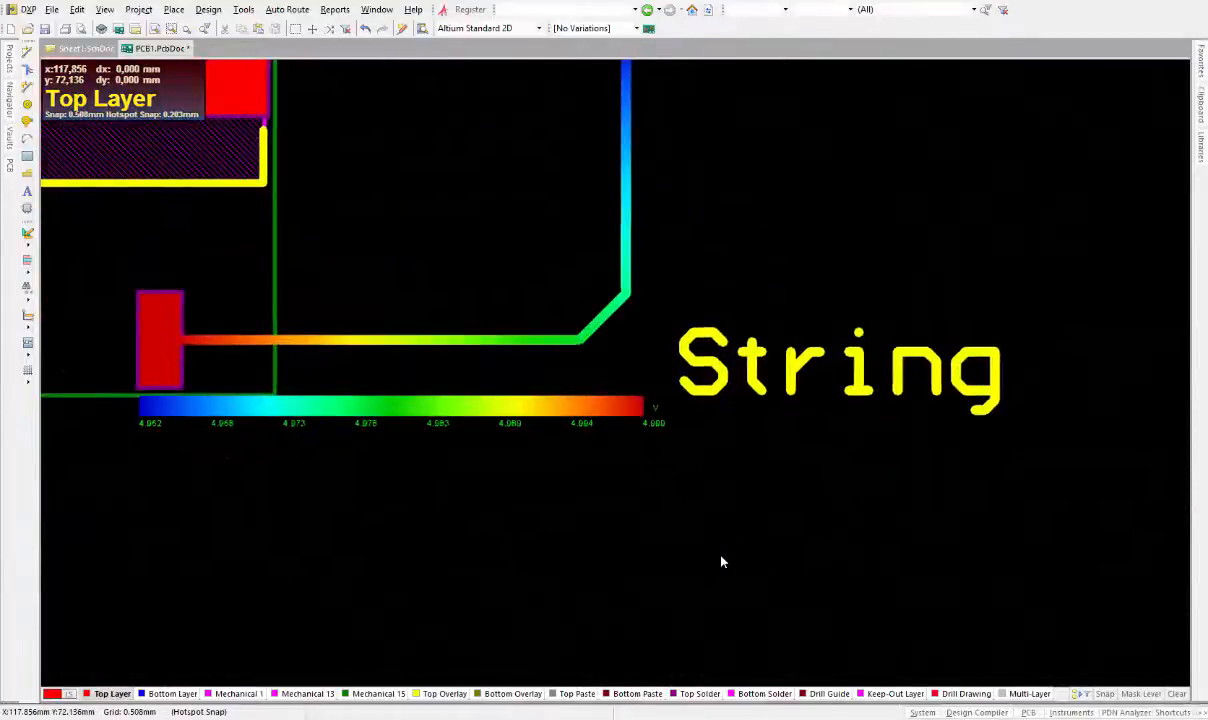
ctrl+scroll(744, 488, up, 2)
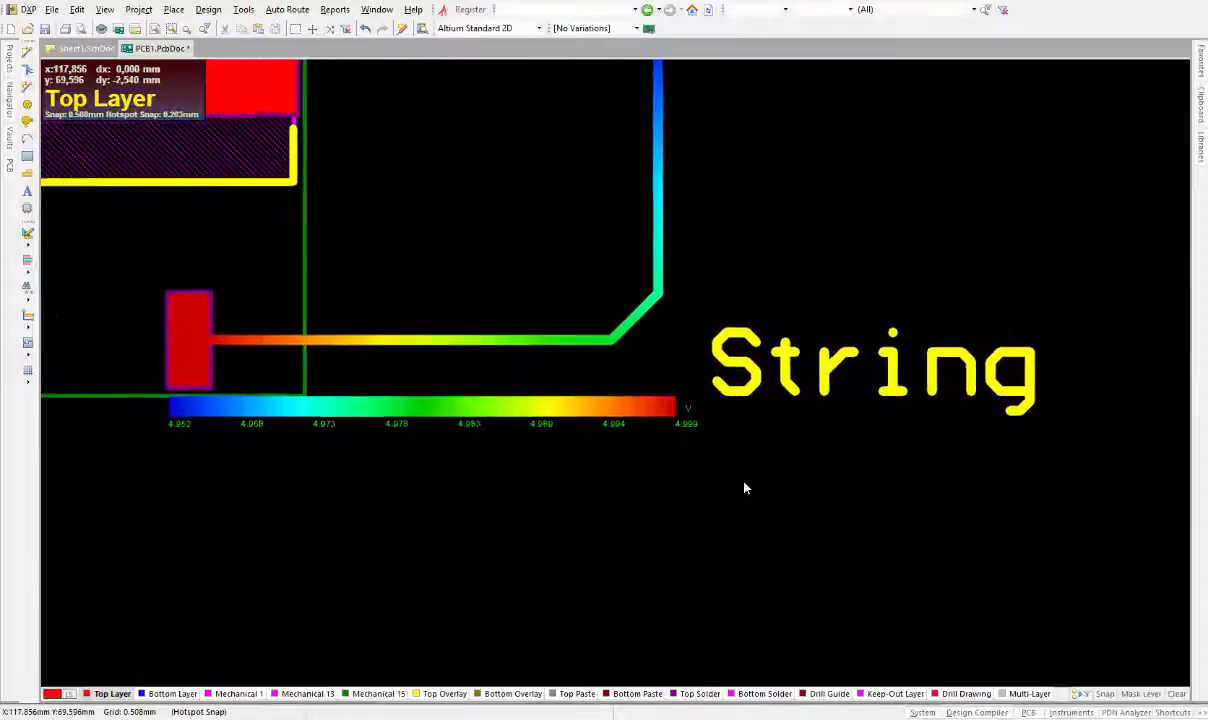
double_click(863, 375)
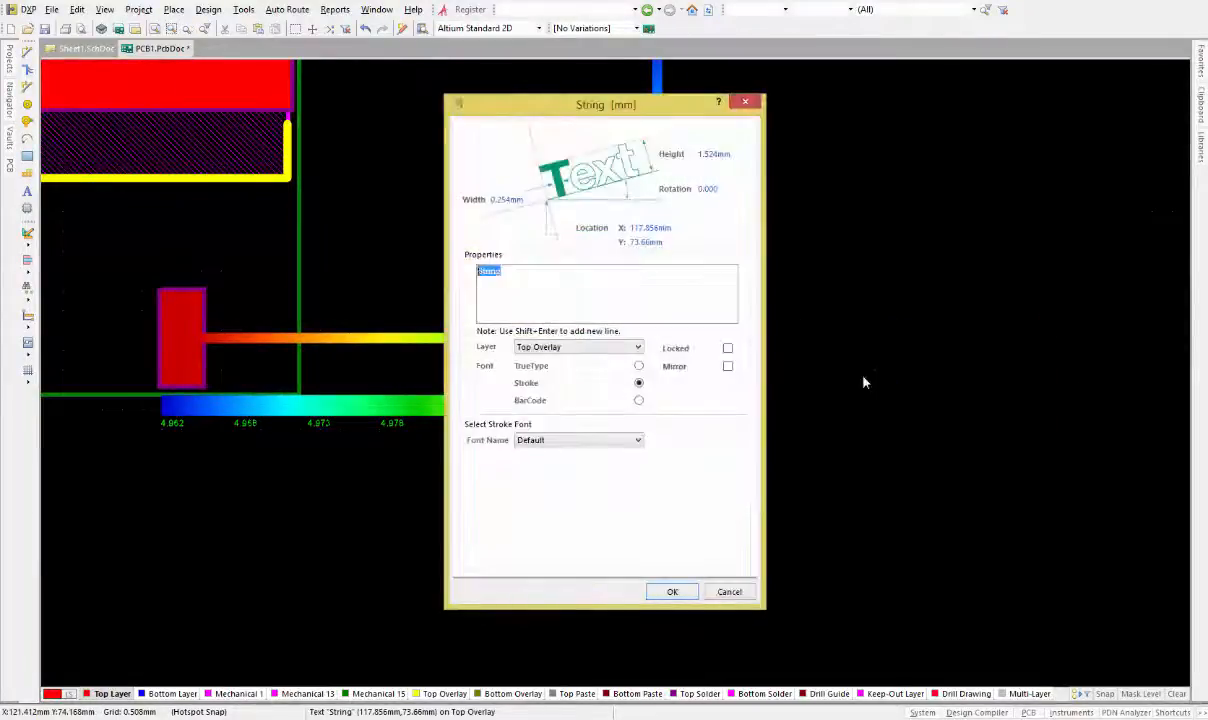
text(4)
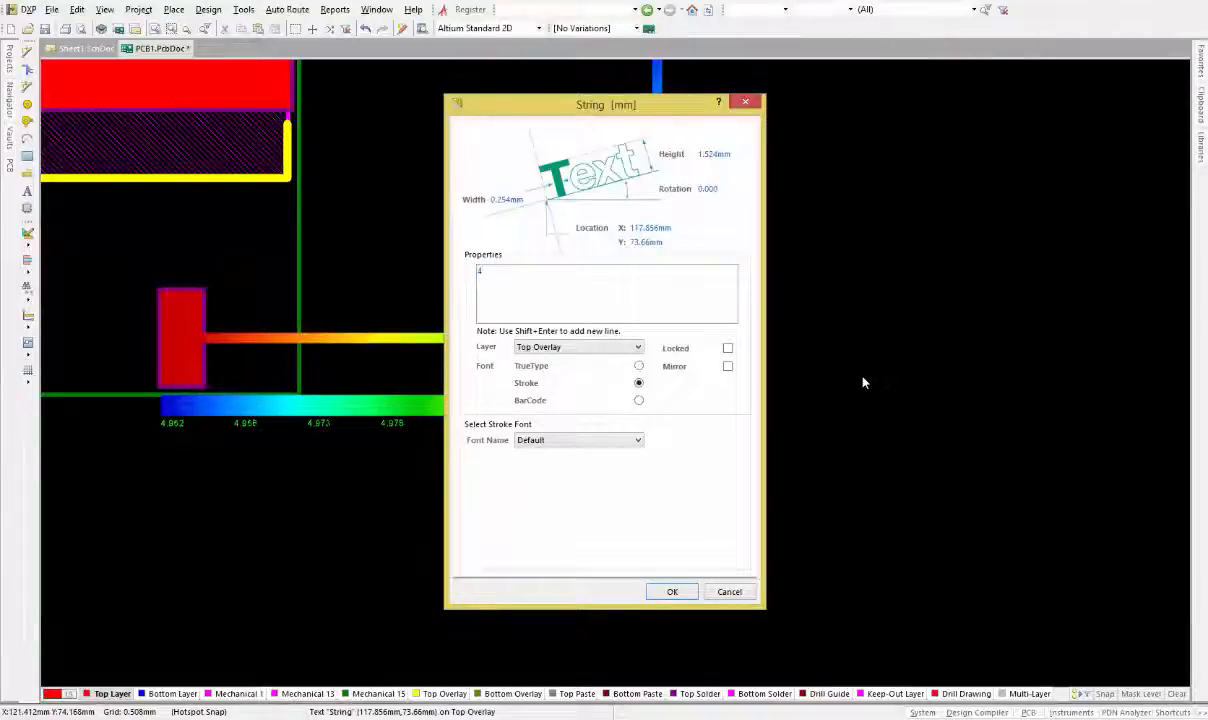
text(.999 - 4.962)
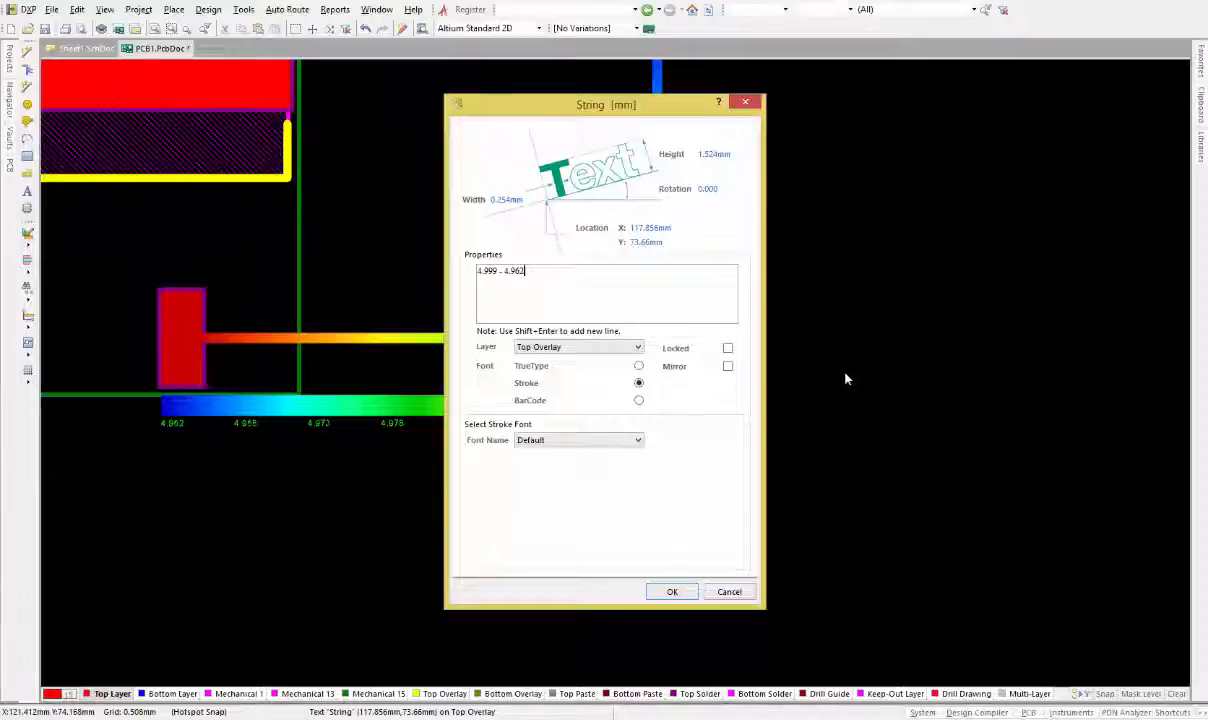
key(Return)
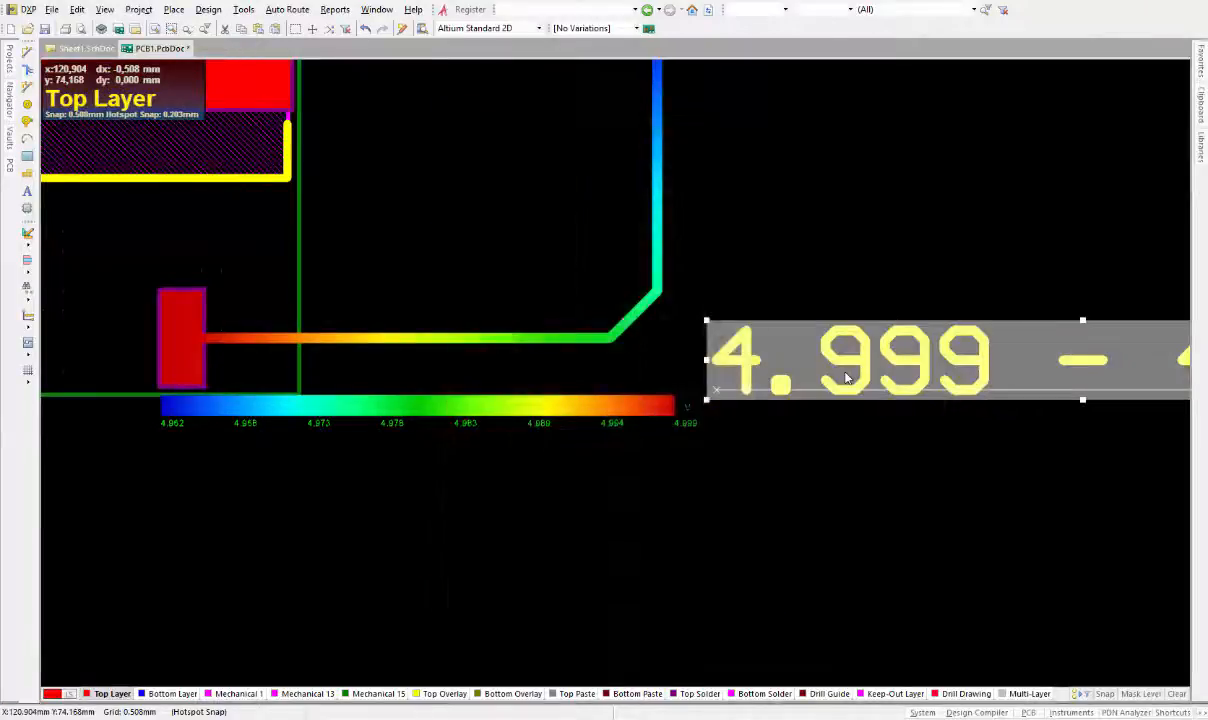
Set the text font to TrueType Arial with bold and italic enabled
click(852, 251)
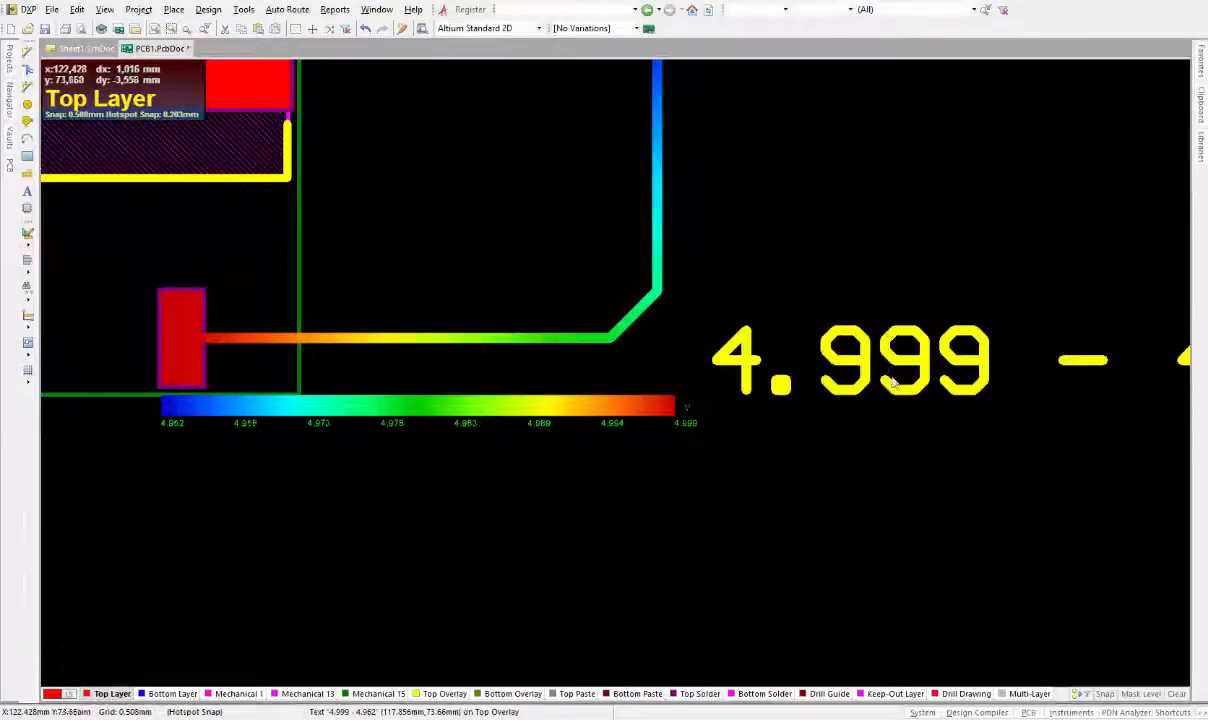
middle_drag(886, 284, 808, 402)
right_drag(880, 380, 703, 376)
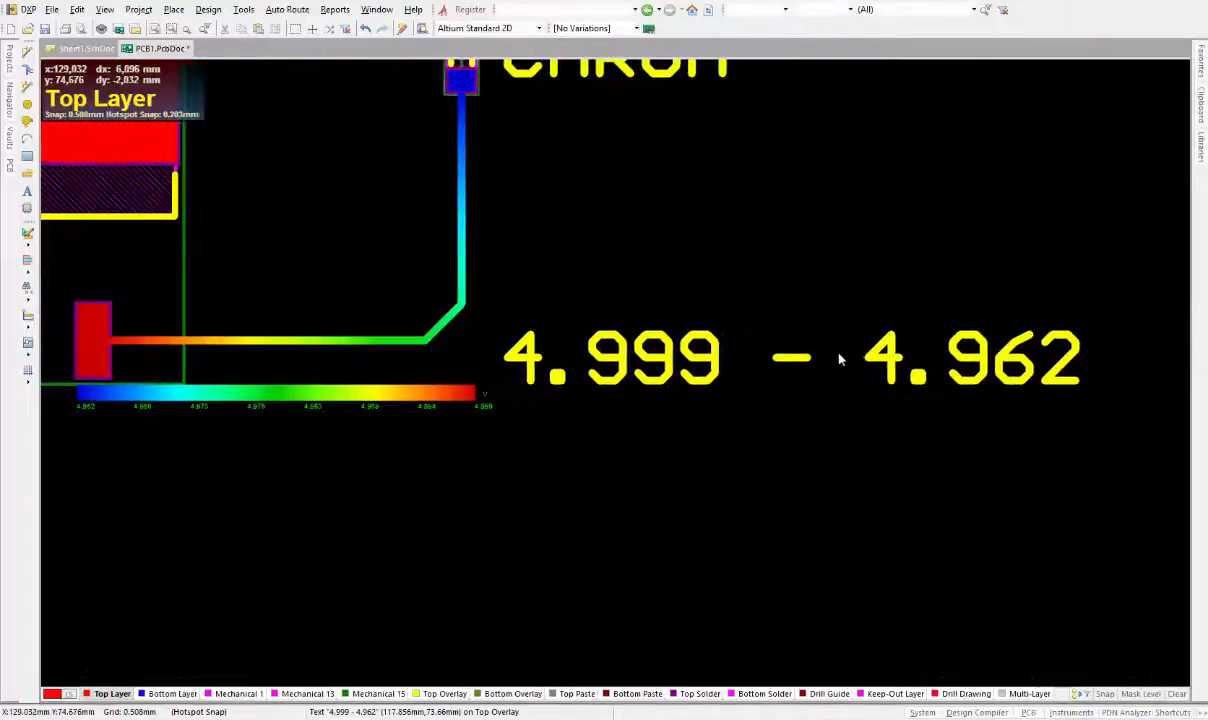
middle_drag(840, 360, 723, 396)
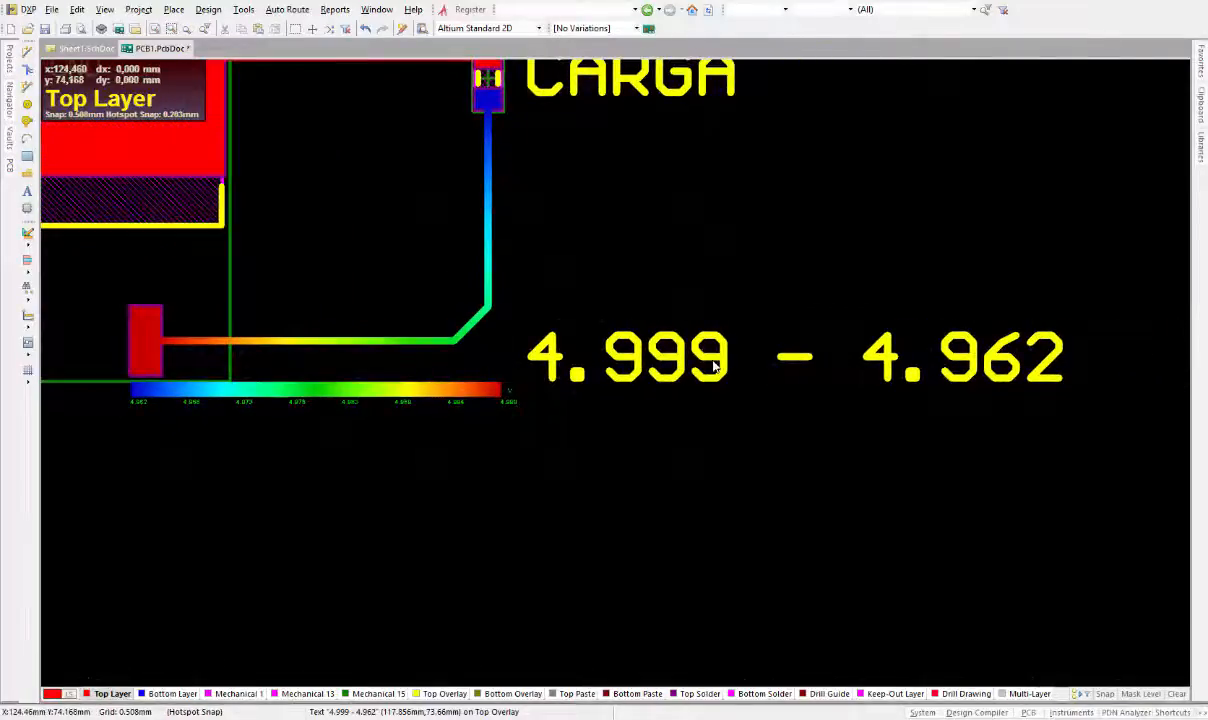
double_click(714, 367)
click(638, 366)
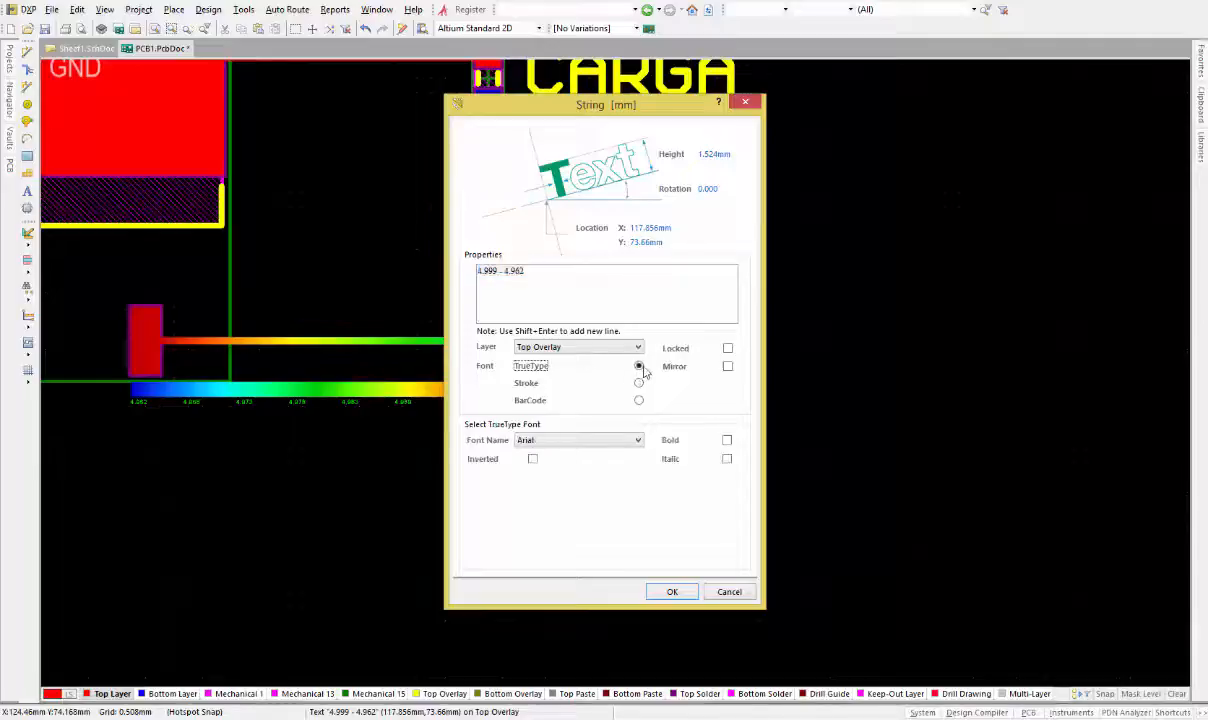
click(728, 441)
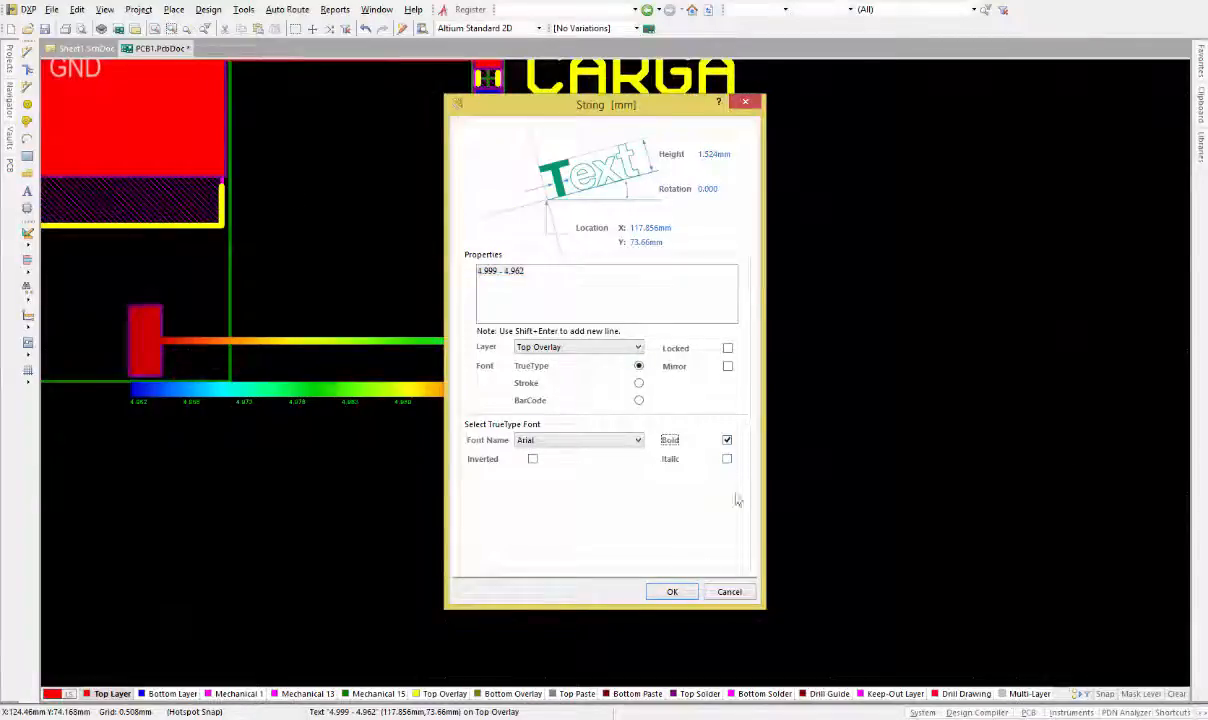
click(727, 460)
click(672, 591)
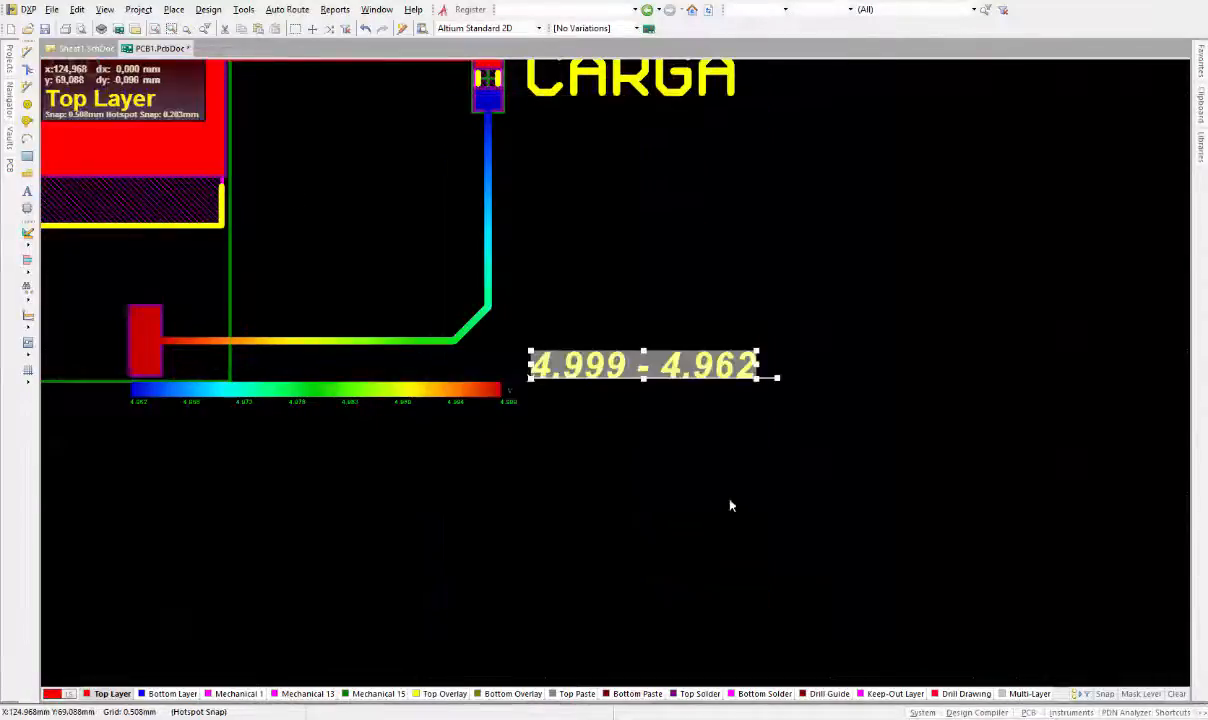
Nudge the 4.999 - 4.962 text slightly up and left beside the color scale's end
ctrl+scroll(637, 402, up, 3)
right_drag(456, 382, 578, 383)
right_drag(249, 392, 270, 392)
ctrl+scroll(804, 420, down, 1)
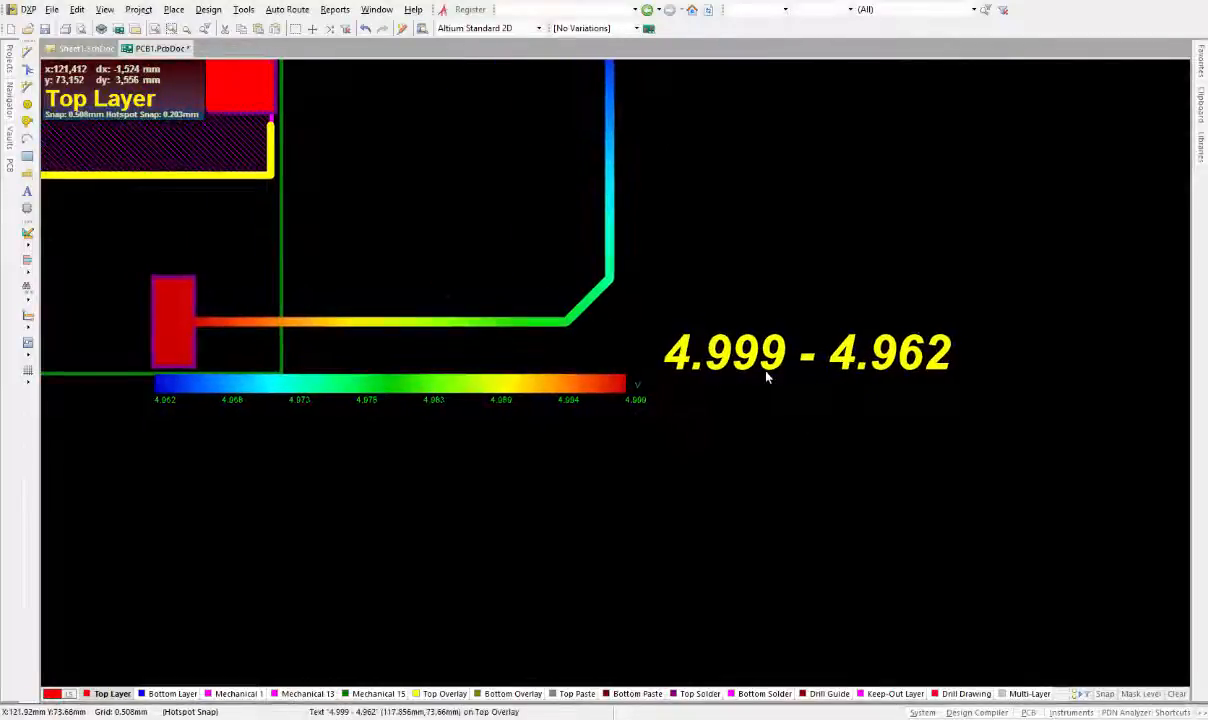
click(764, 357)
drag(764, 357, 660, 334)
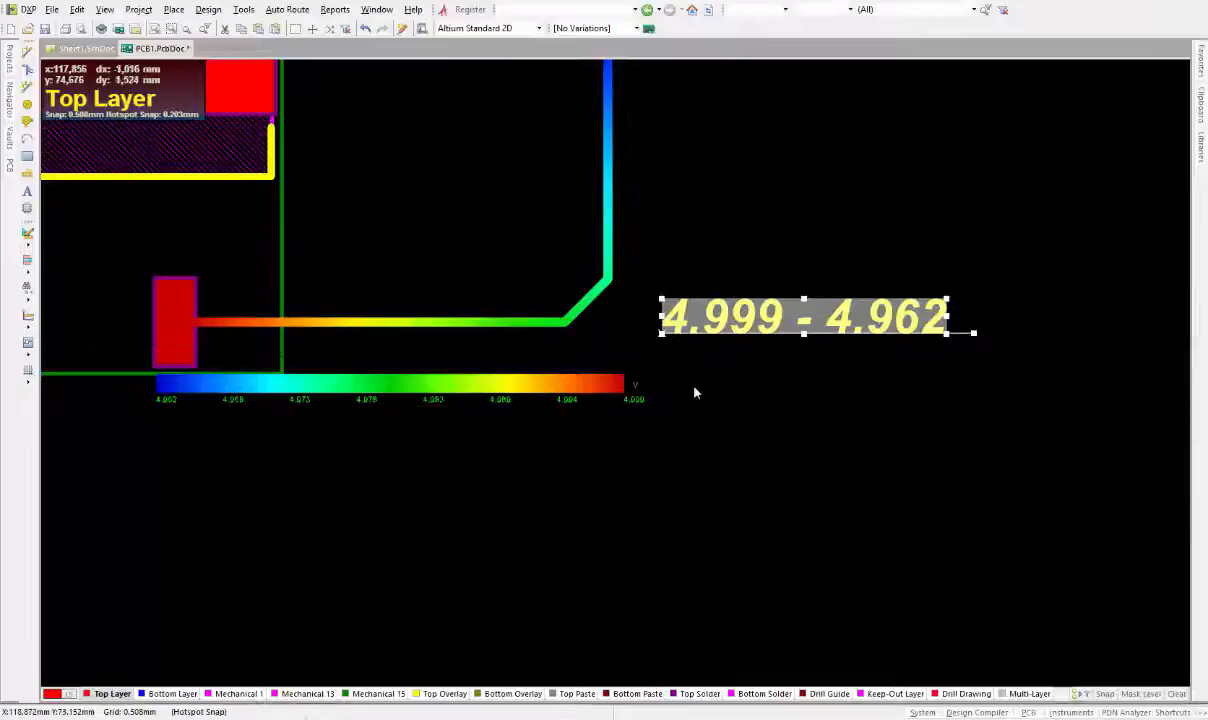
Switch to the HP 50g calculator and compute 4.999 minus 4.962, then minimize it
click(713, 482)
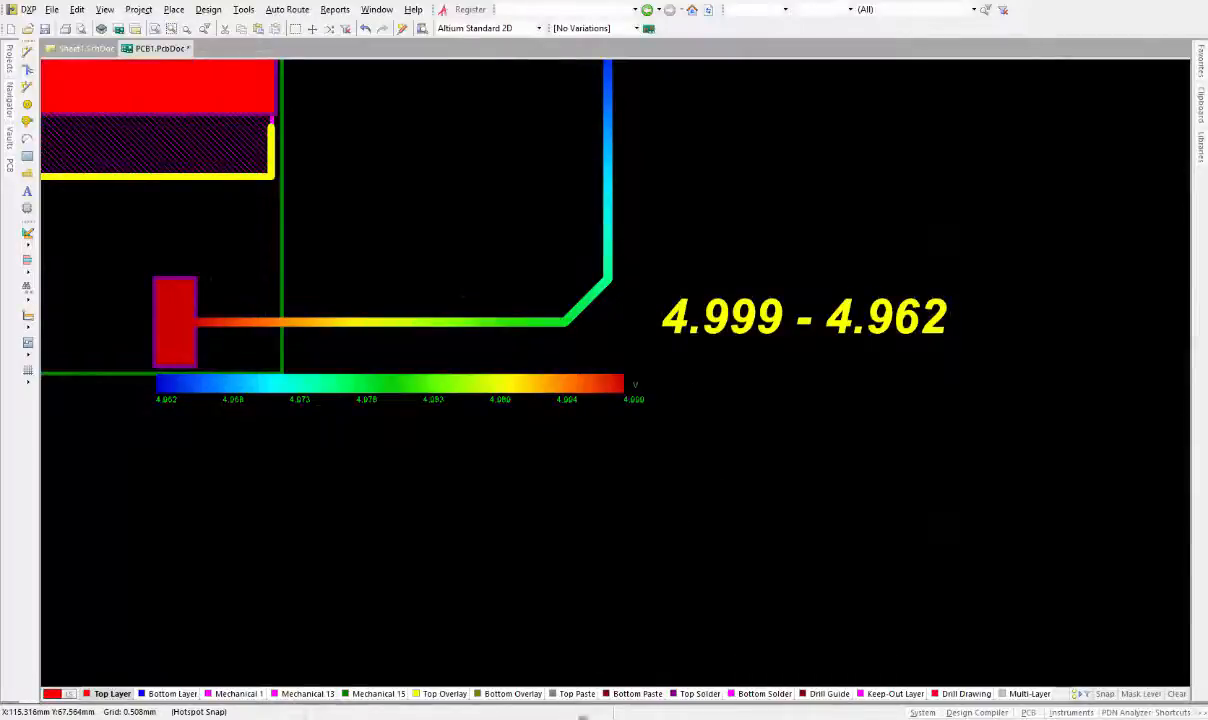
click(583, 717)
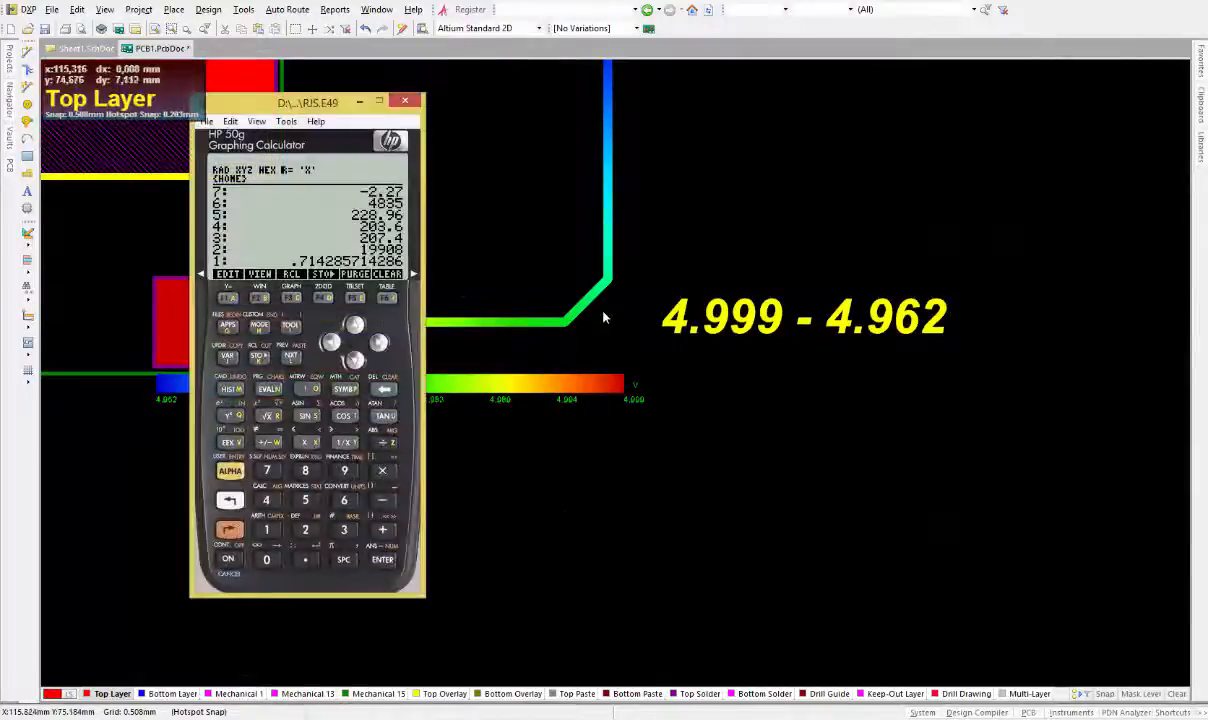
click(383, 391)
click(228, 533)
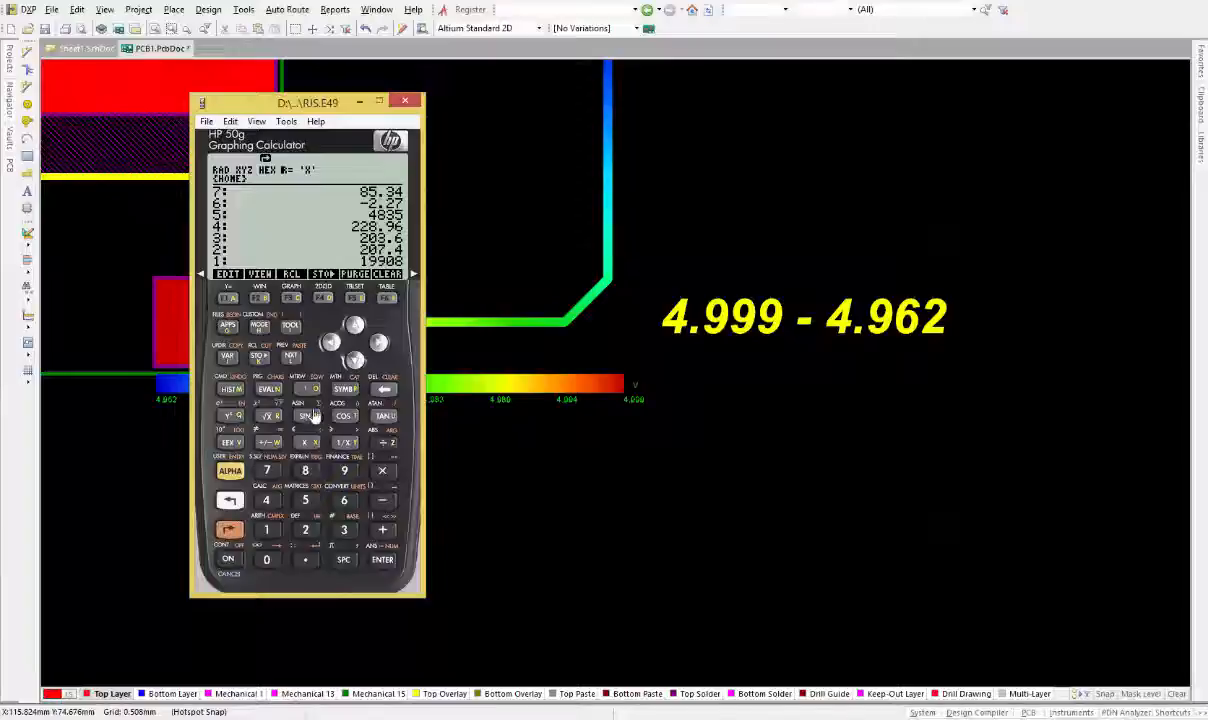
click(383, 390)
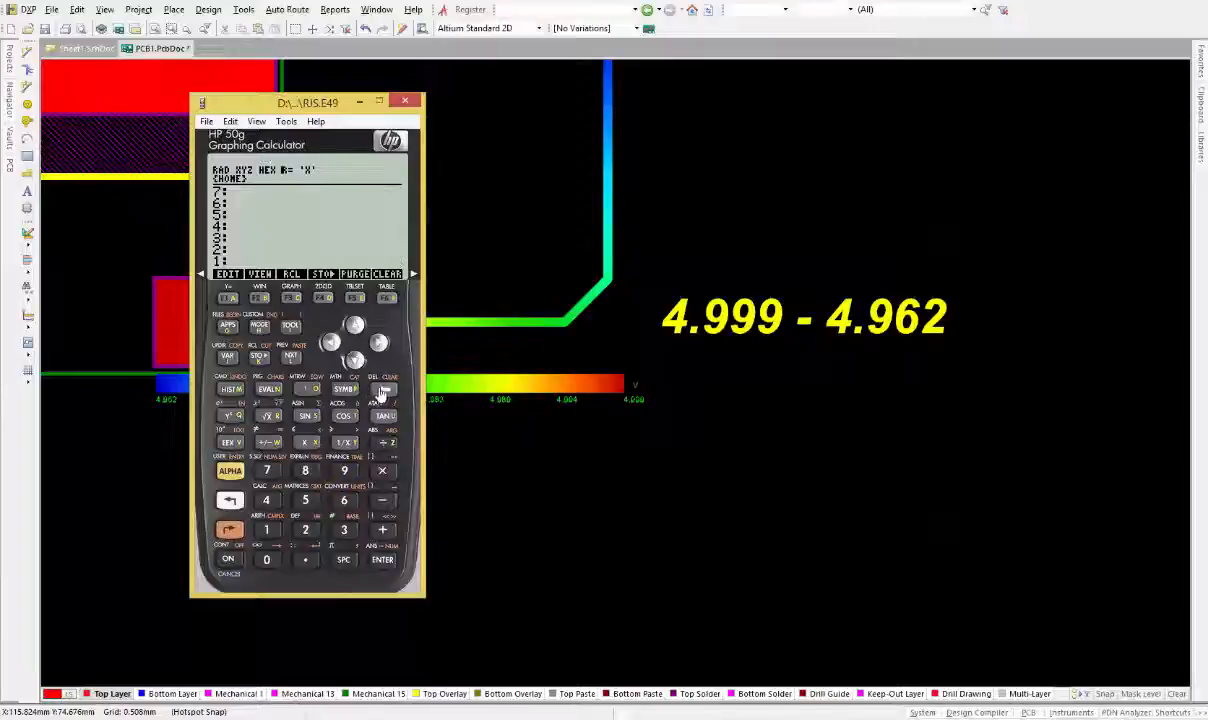
click(266, 500)
click(302, 558)
click(344, 470)
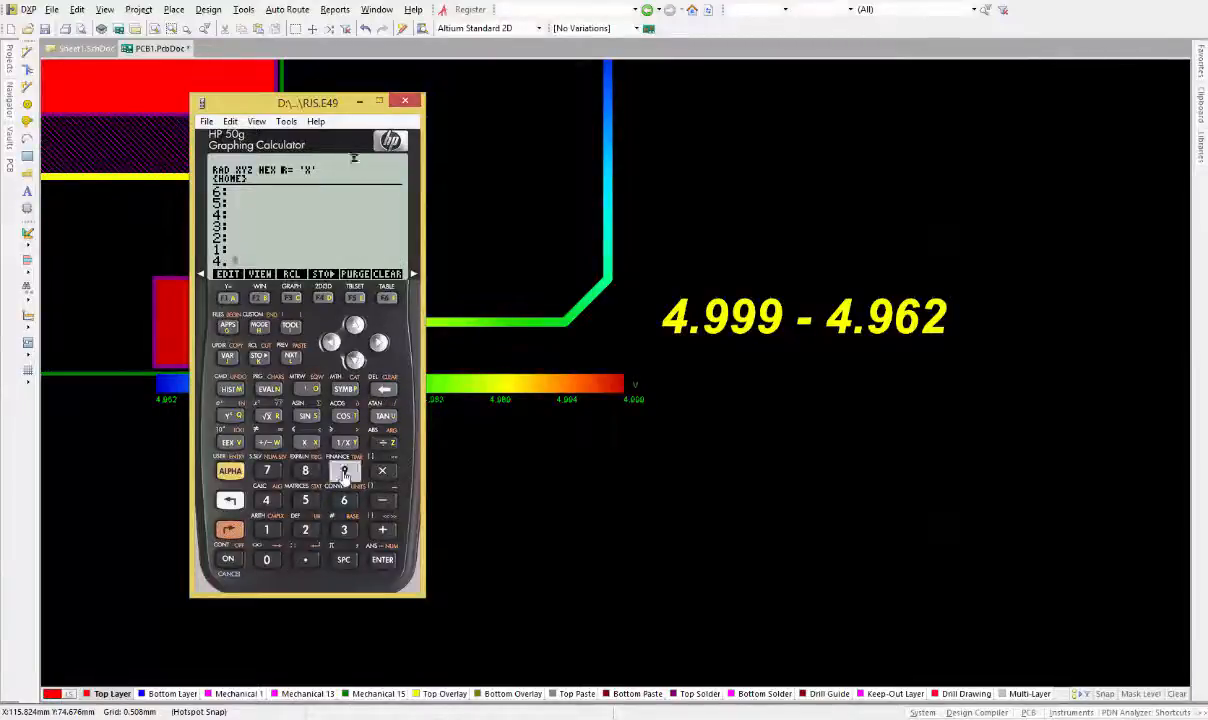
click(344, 472)
click(379, 561)
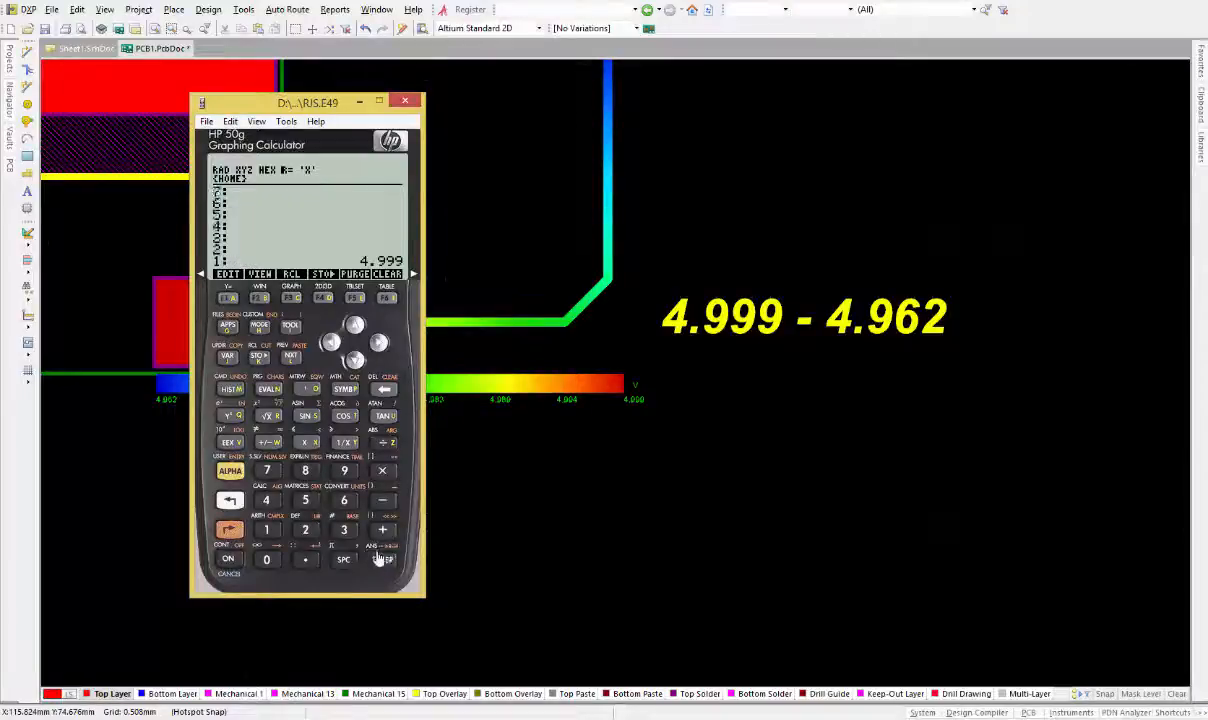
click(270, 502)
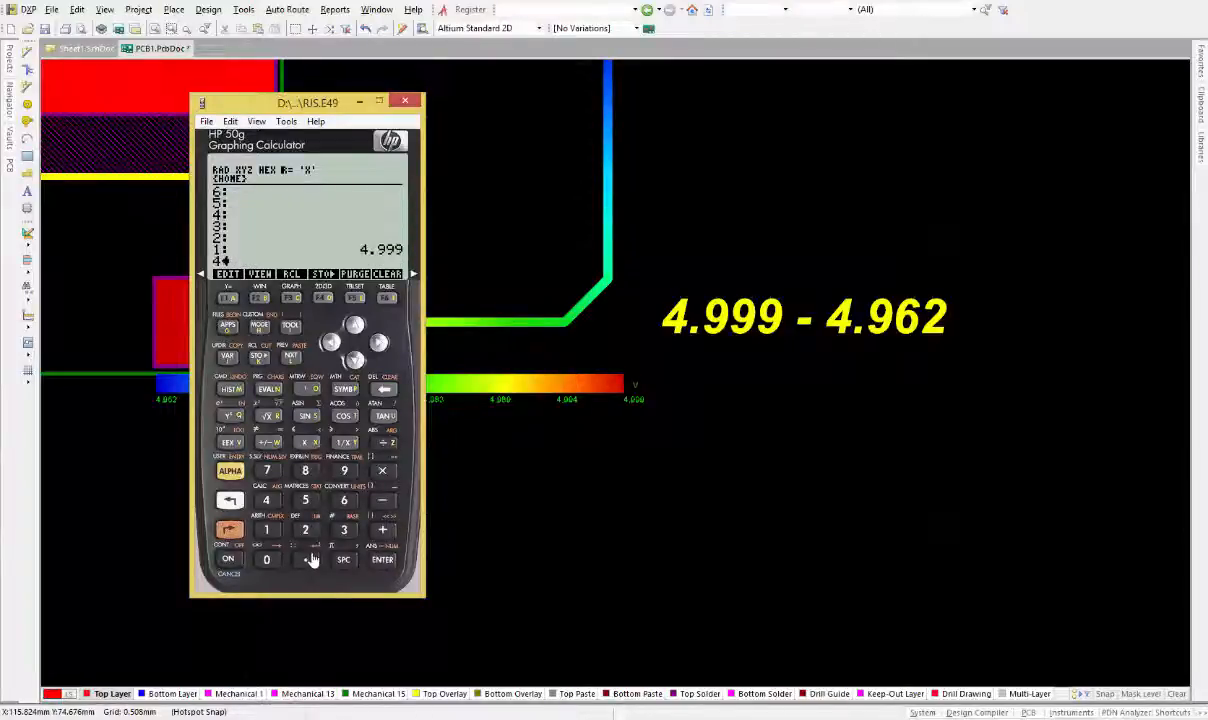
click(310, 558)
click(343, 470)
click(341, 500)
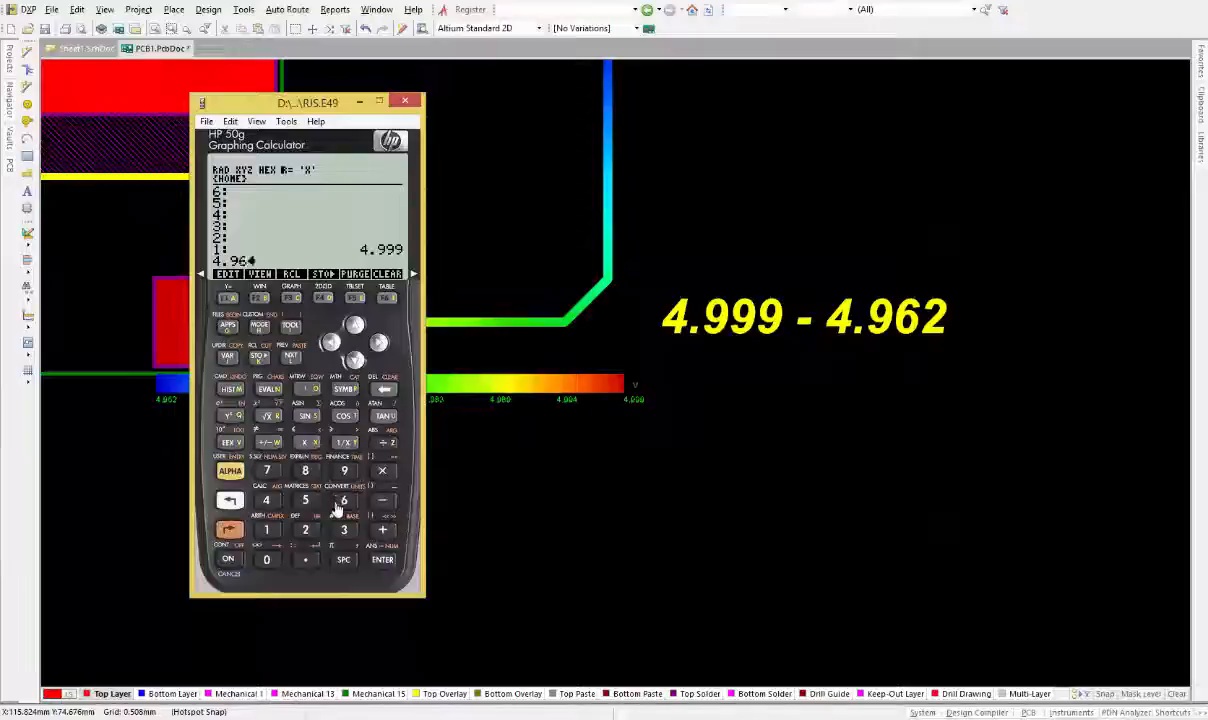
click(307, 530)
click(383, 560)
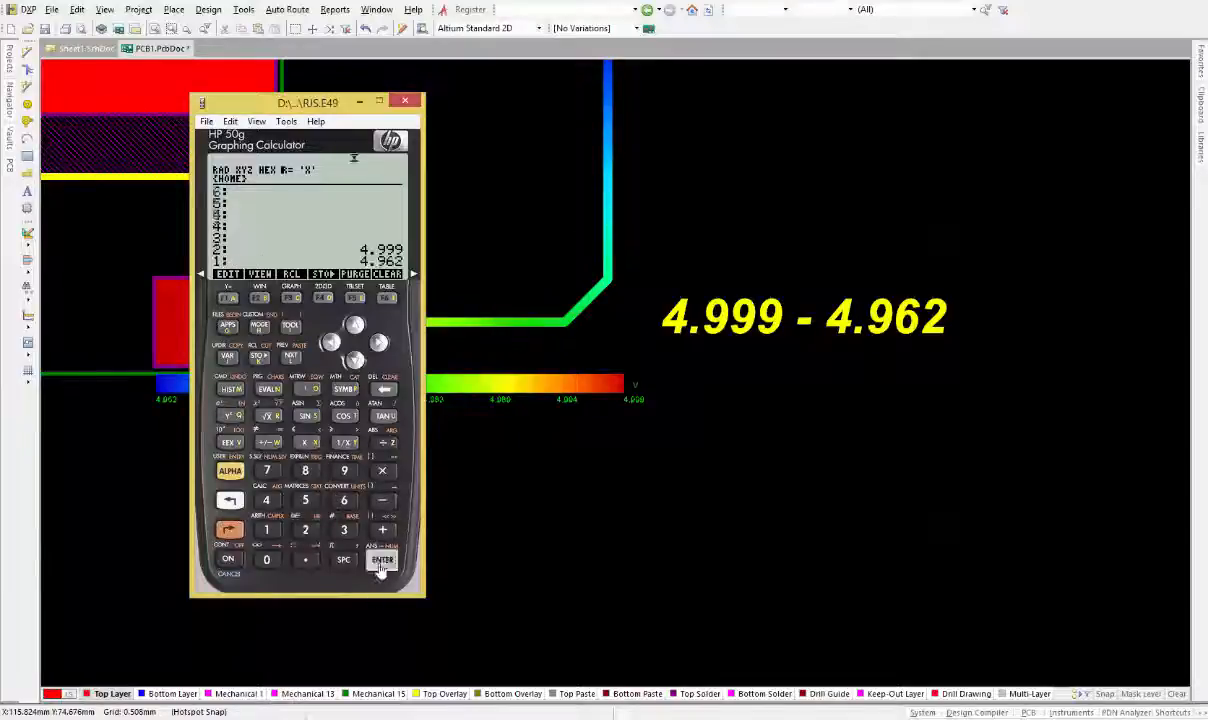
click(382, 500)
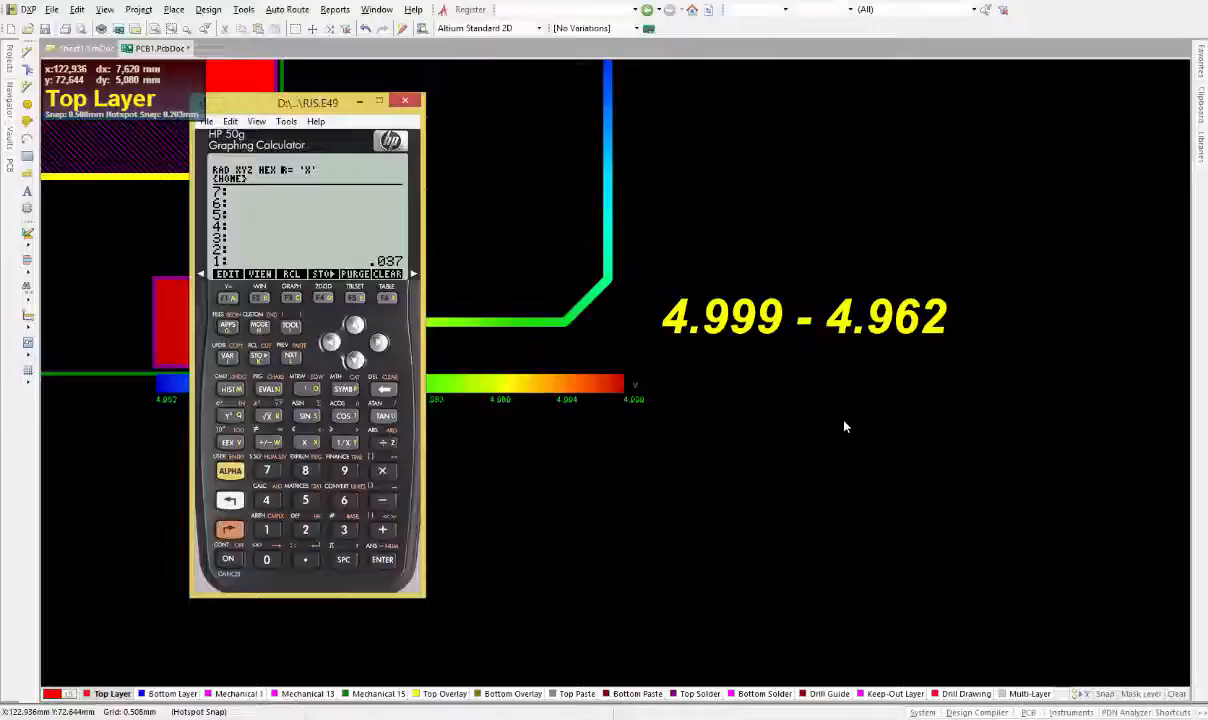
click(362, 103)
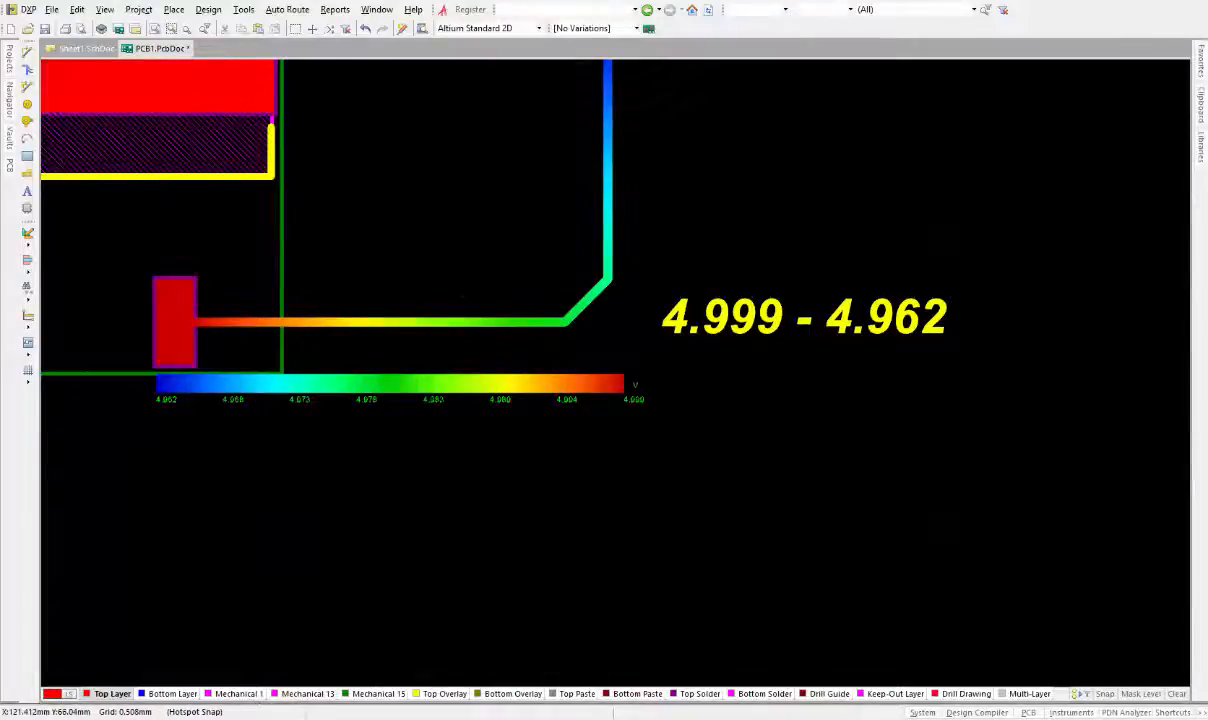
click(690, 718)
click(690, 718)
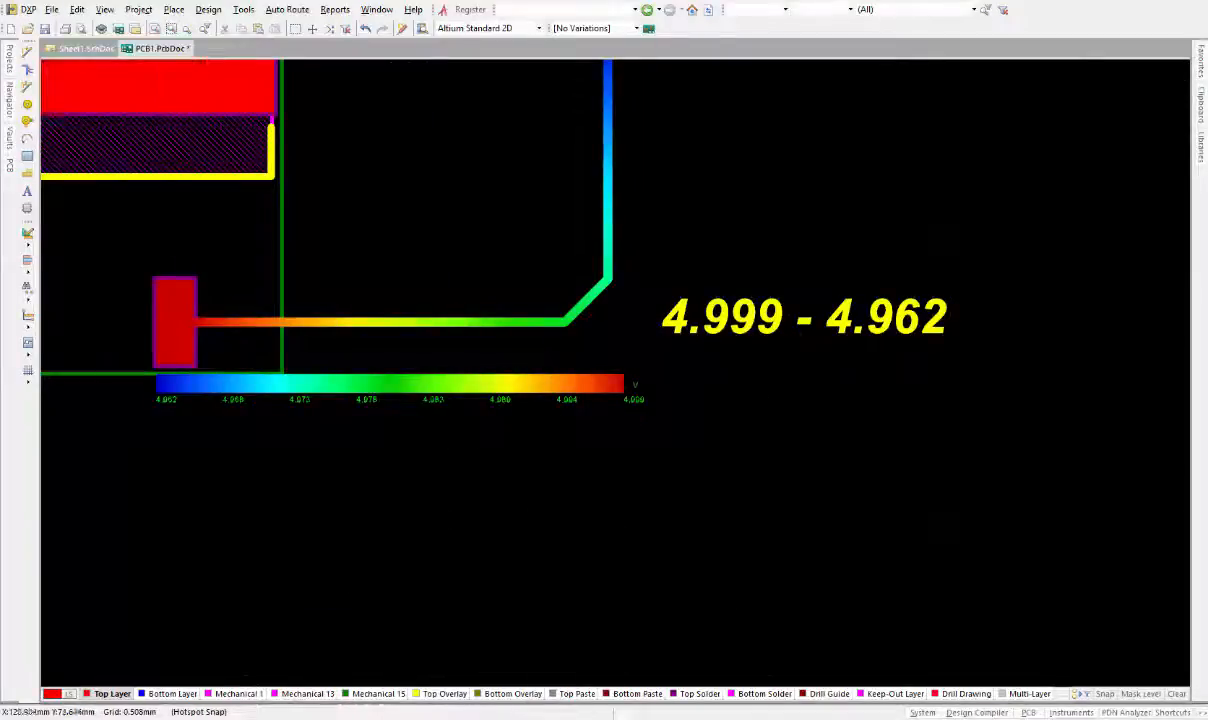
click(690, 718)
click(690, 718)
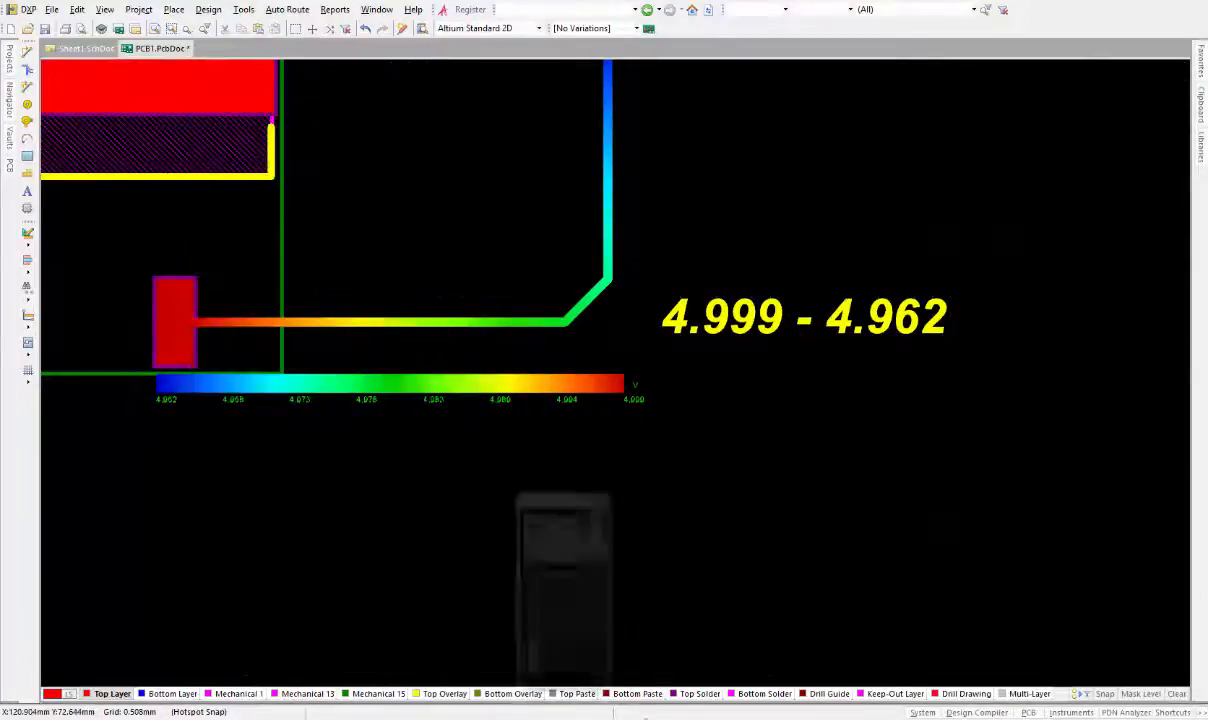
double_click(868, 320)
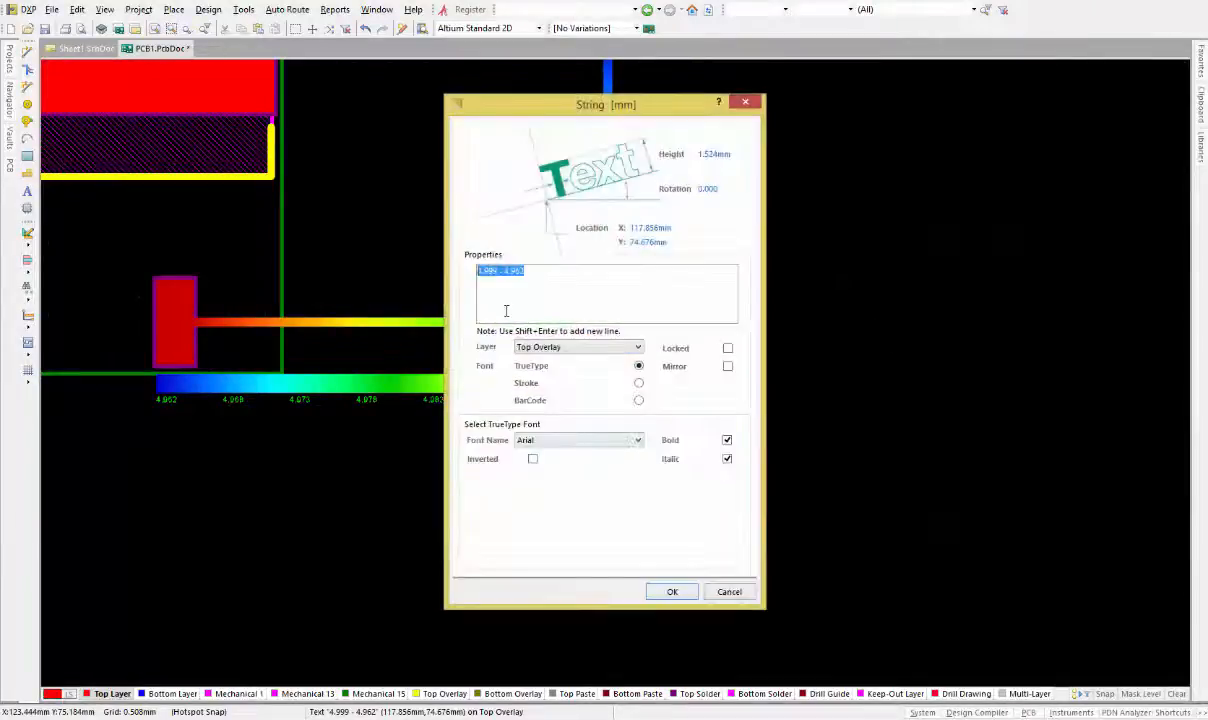
click(555, 272)
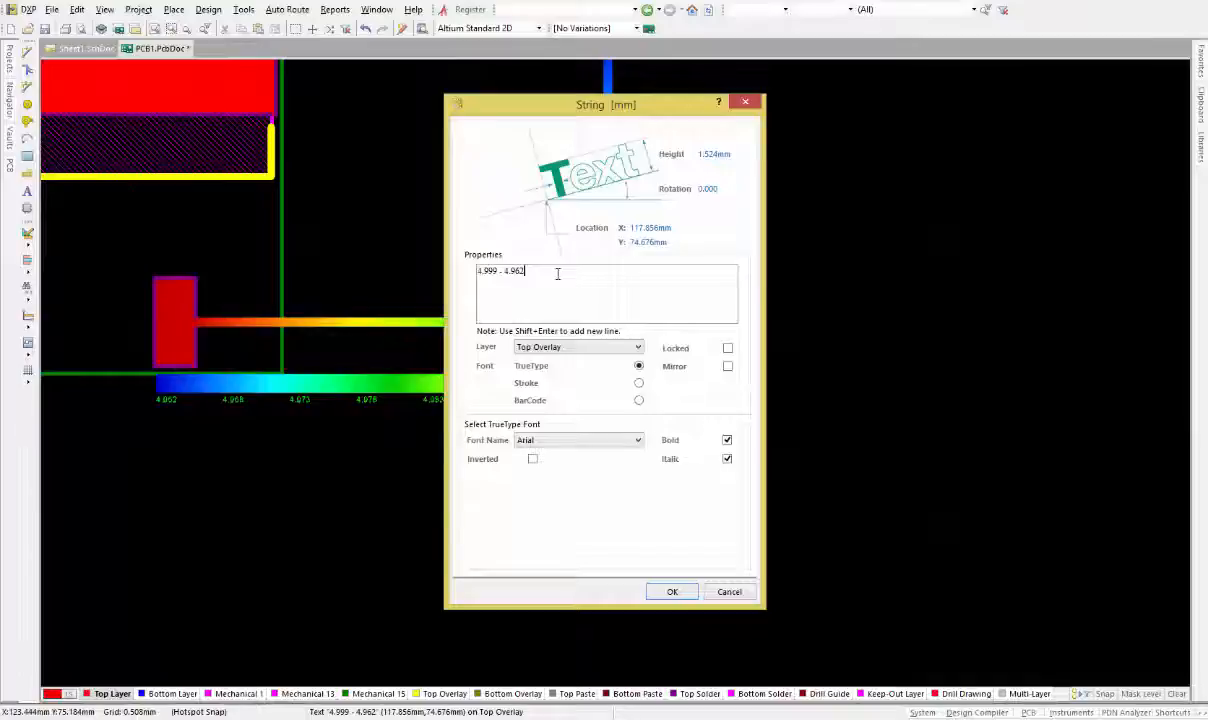
key(Return)
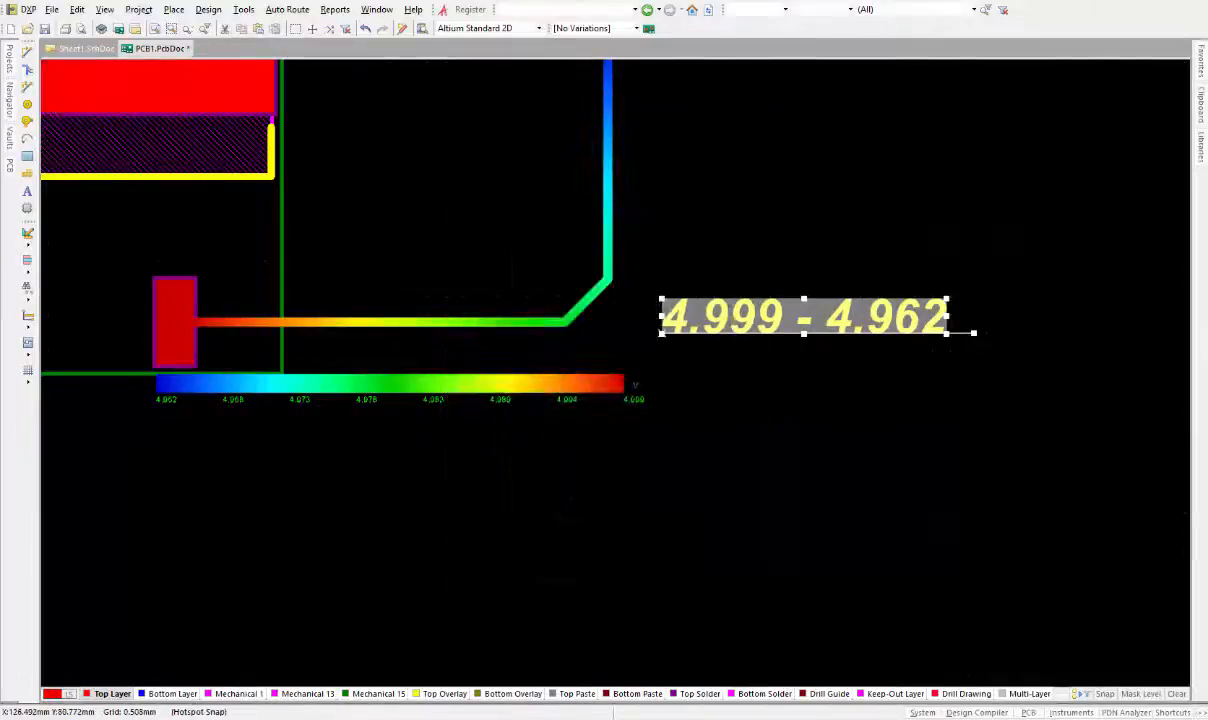
click(933, 566)
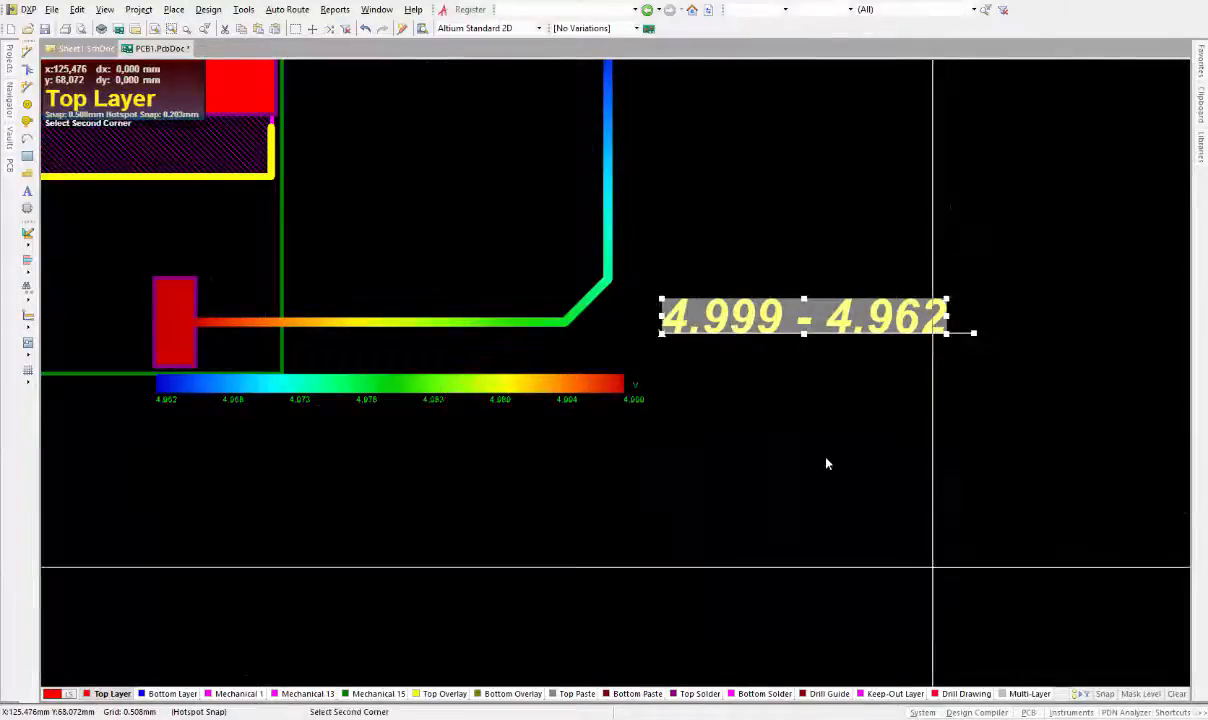
Append "= 37 mV" to the voltage-range text so it reads 4.999 - 4.962 = 37 mV
double_click(770, 316)
click(538, 271)
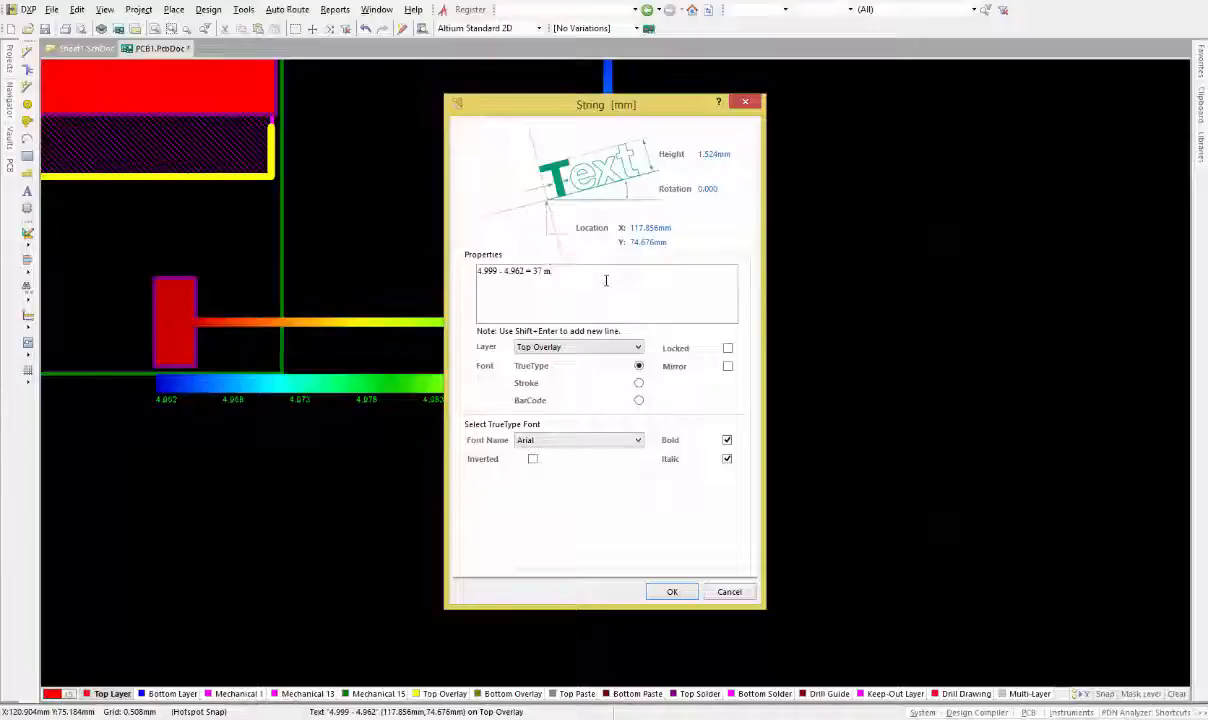
click(670, 592)
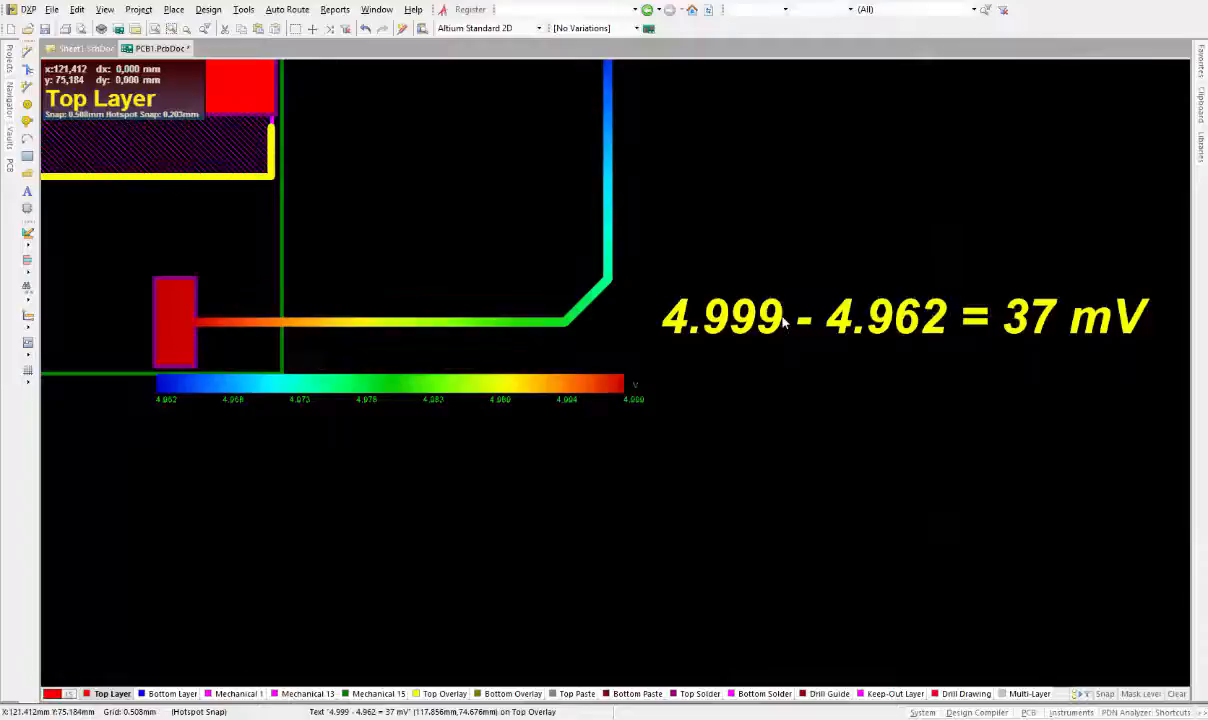
Prefix the annotation text with "1° (0,254)" to note the first trace-width case
double_click(785, 320)
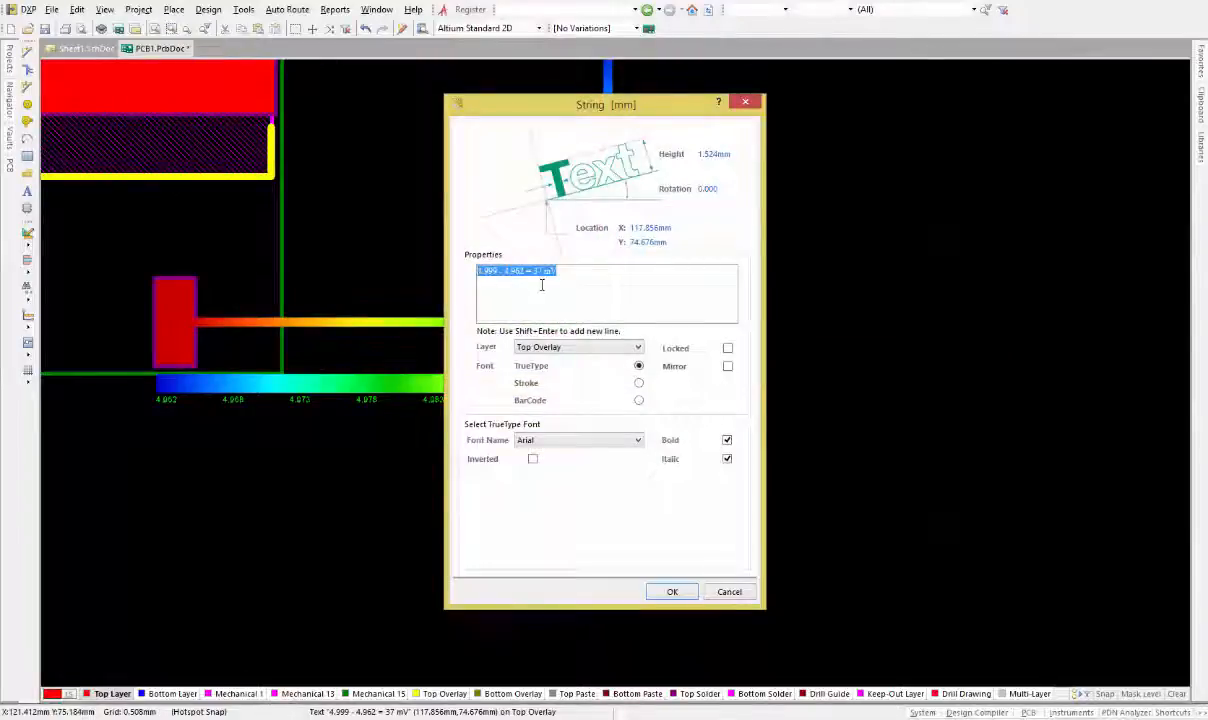
key(Home)
text(1)
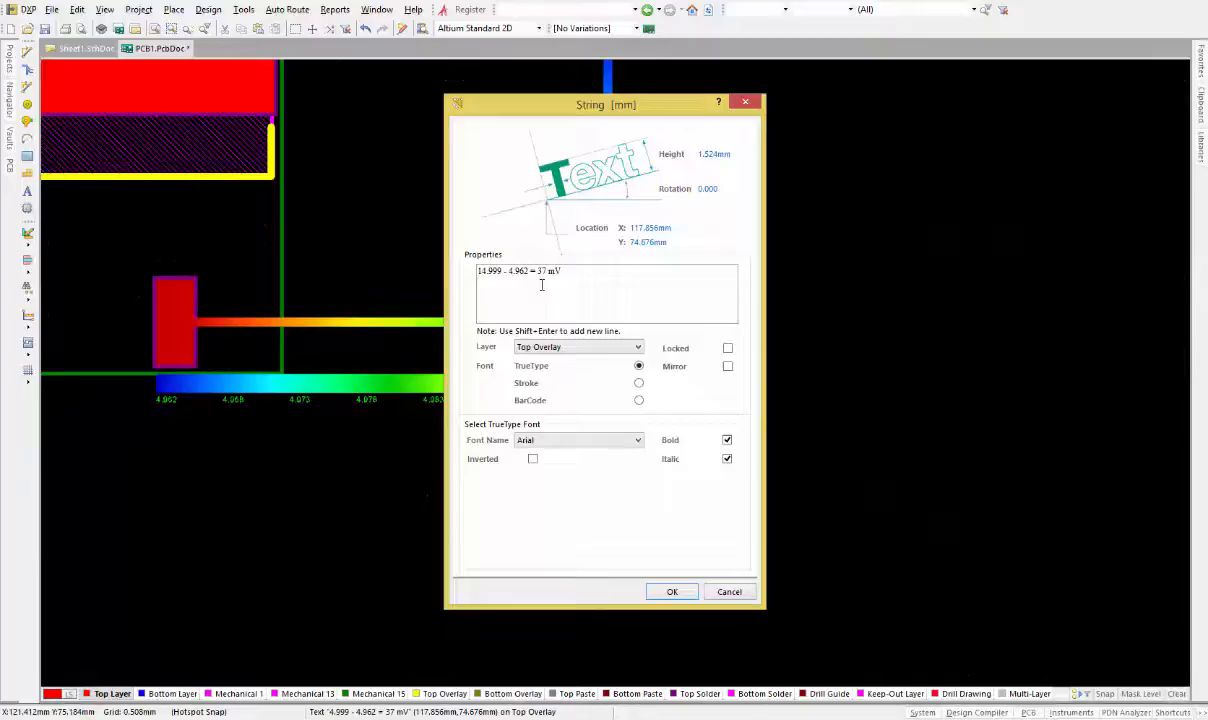
text(")
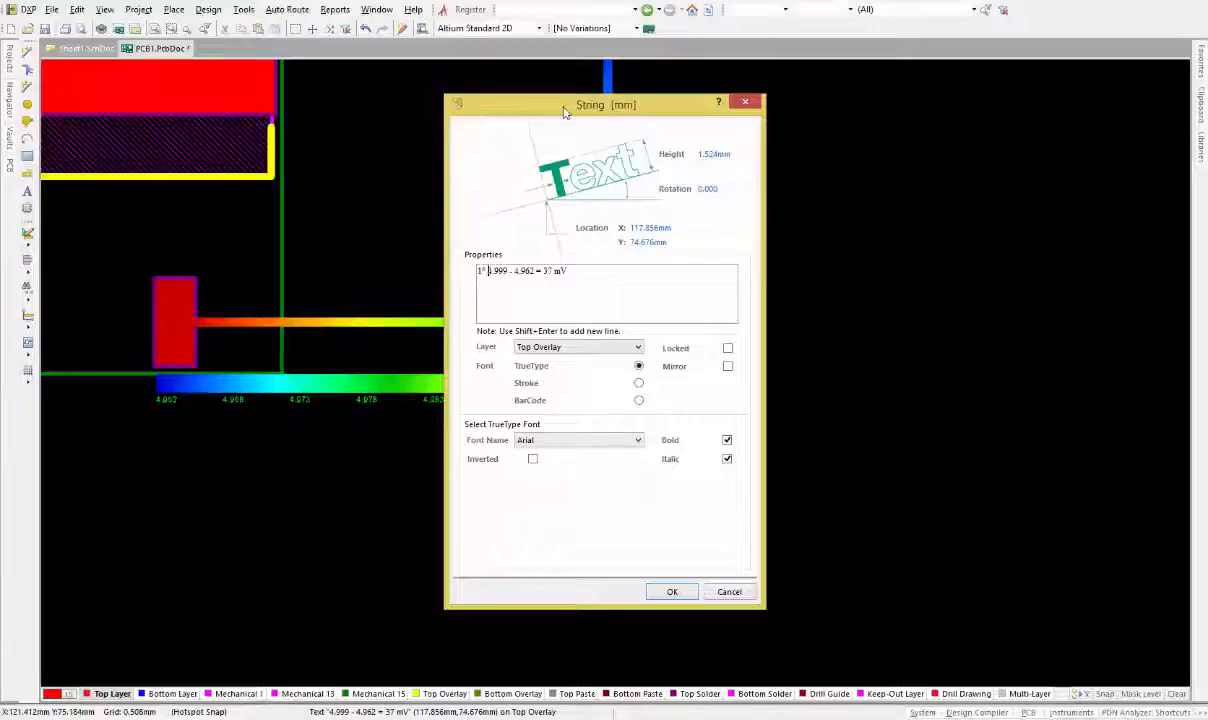
text(0.254)
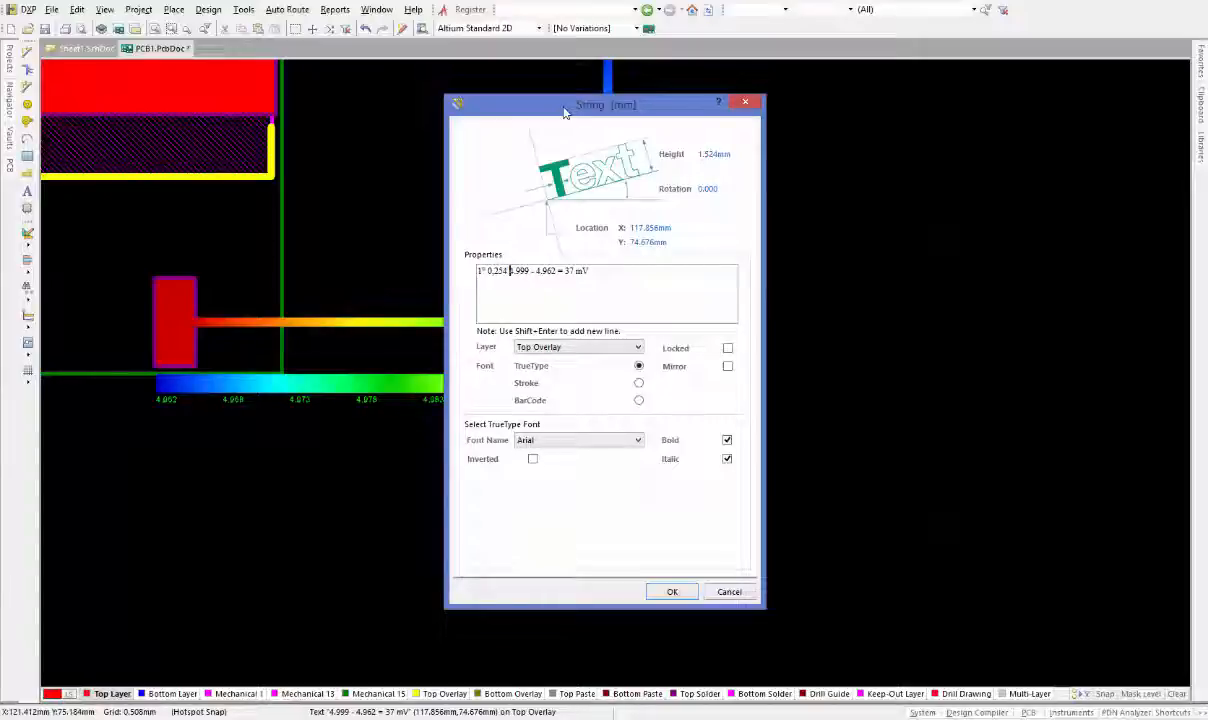
text())
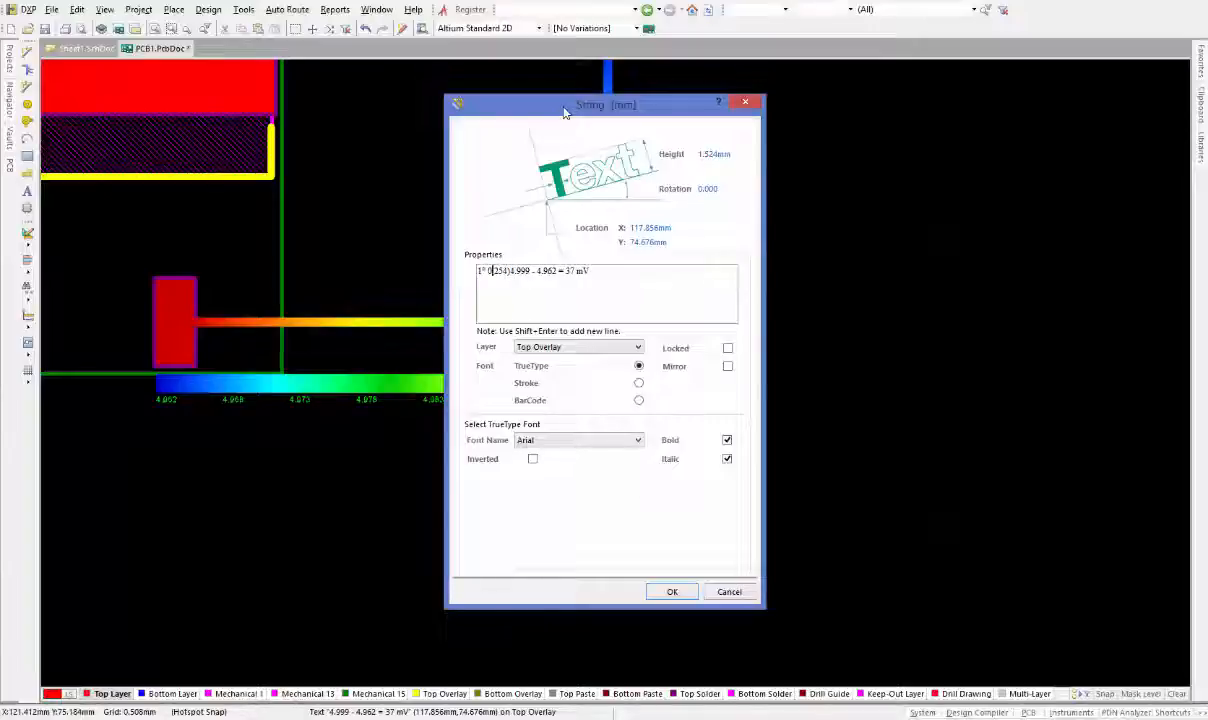
text(()
click(671, 592)
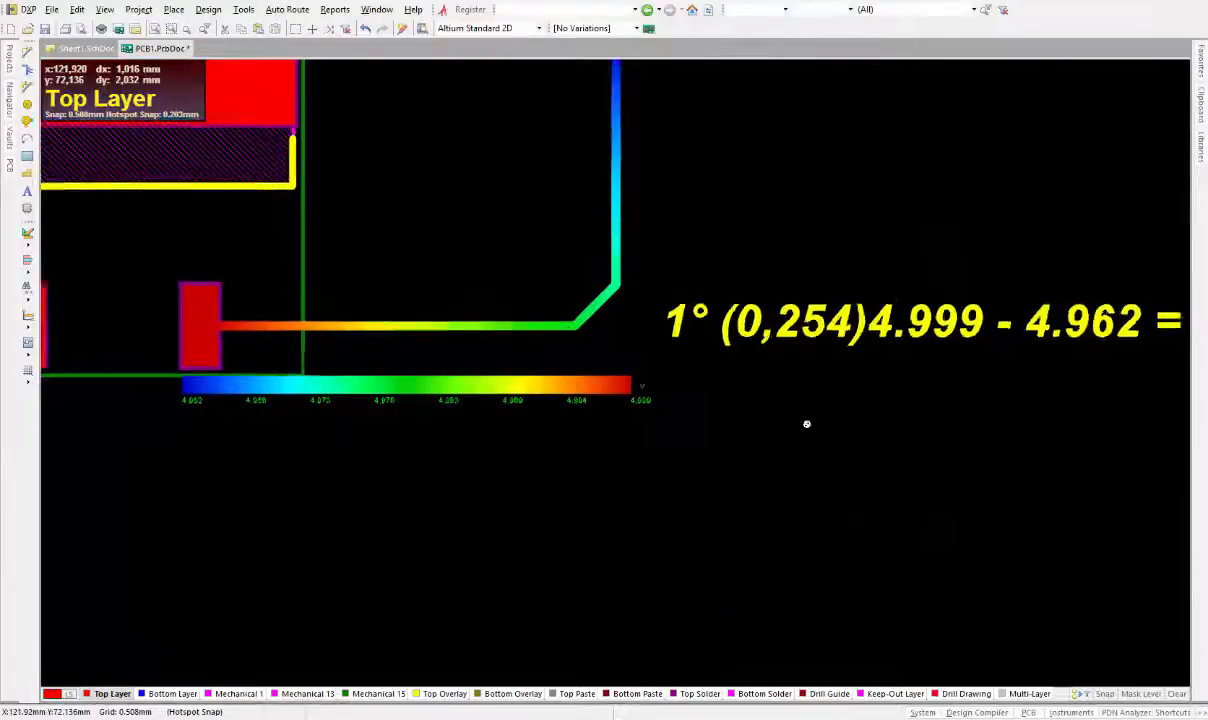
Open the VOUT track's properties to check its width, then close the dialog
ctrl+scroll(807, 424, down, 1)
right_drag(790, 432, 621, 458)
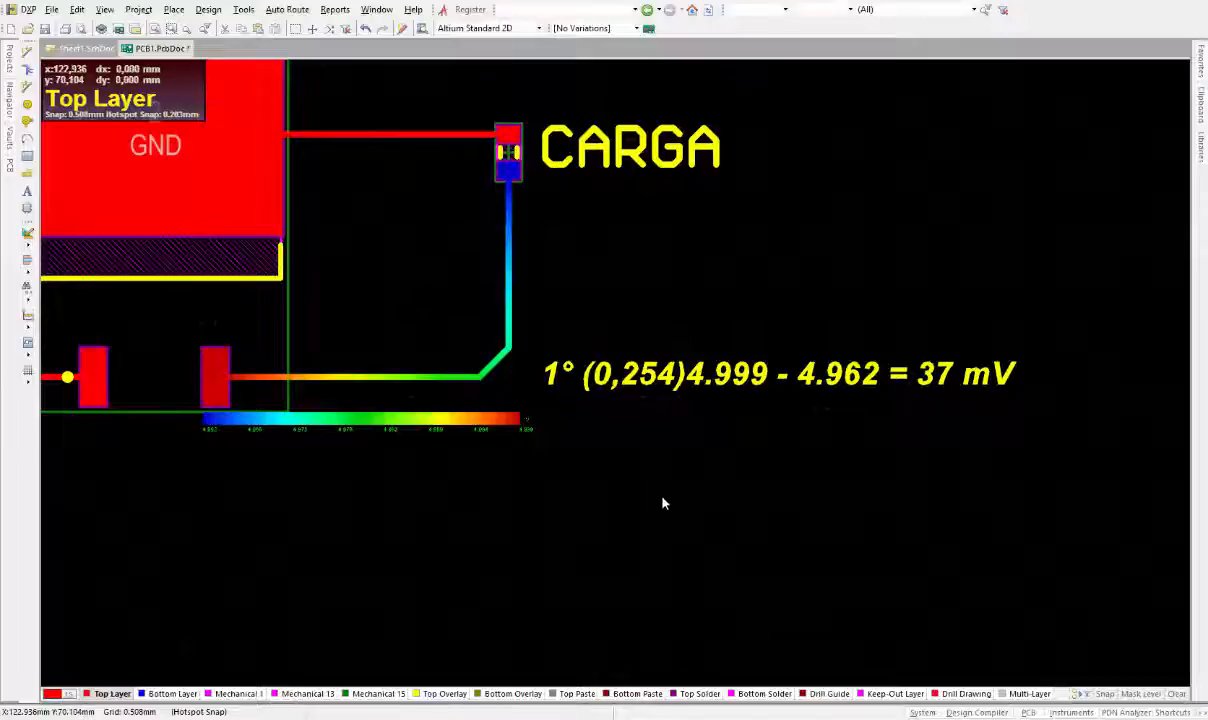
right_drag(662, 498, 615, 359)
ctrl+scroll(652, 492, up, 2)
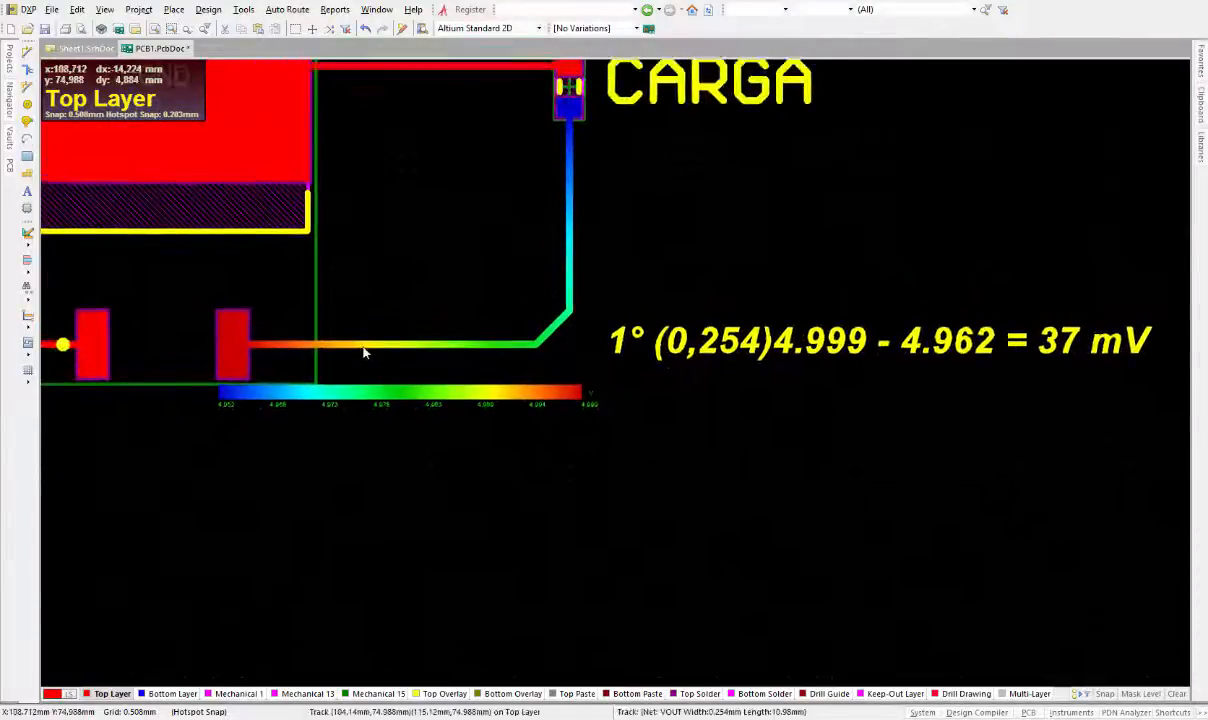
double_click(363, 346)
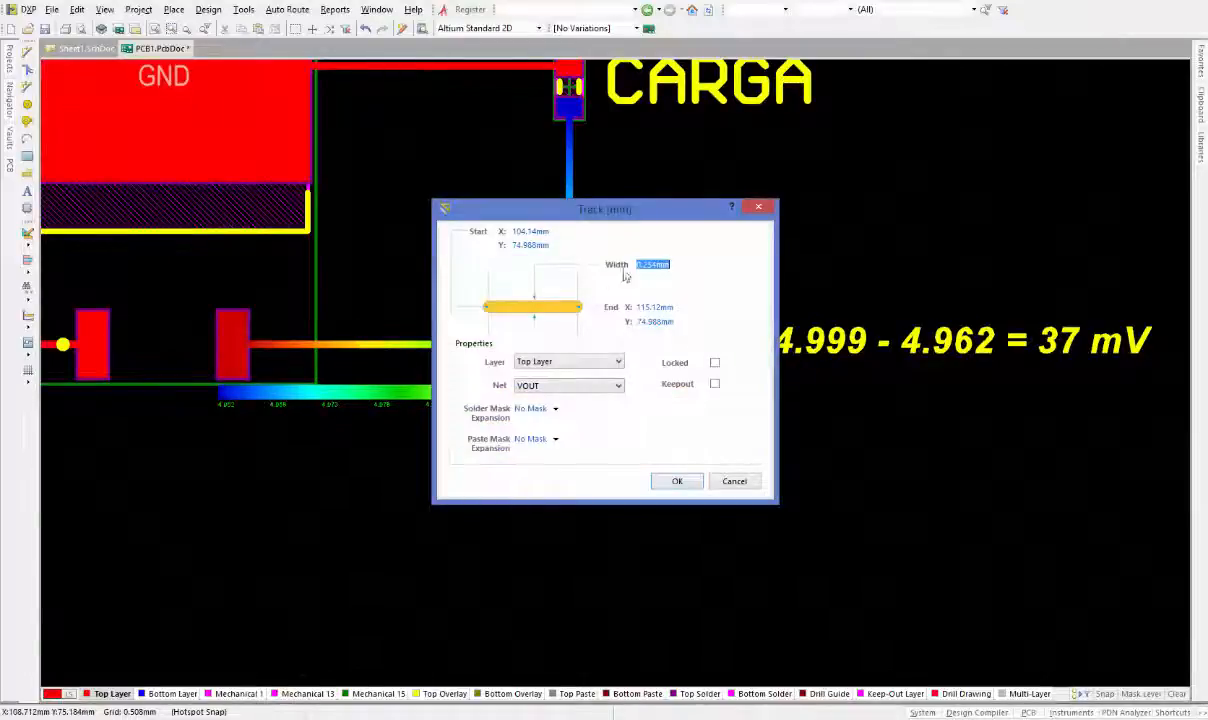
click(680, 482)
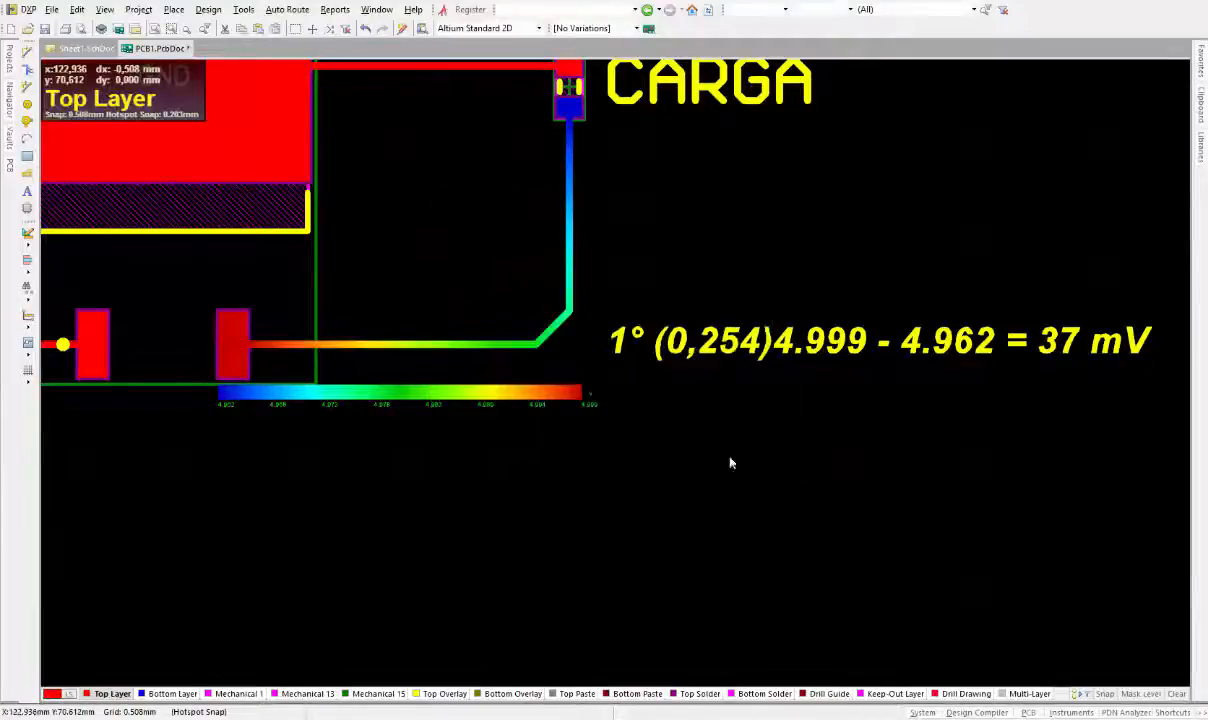
Pan and zoom across the board to review the annotated layout
scroll(545, 155, up, 1)
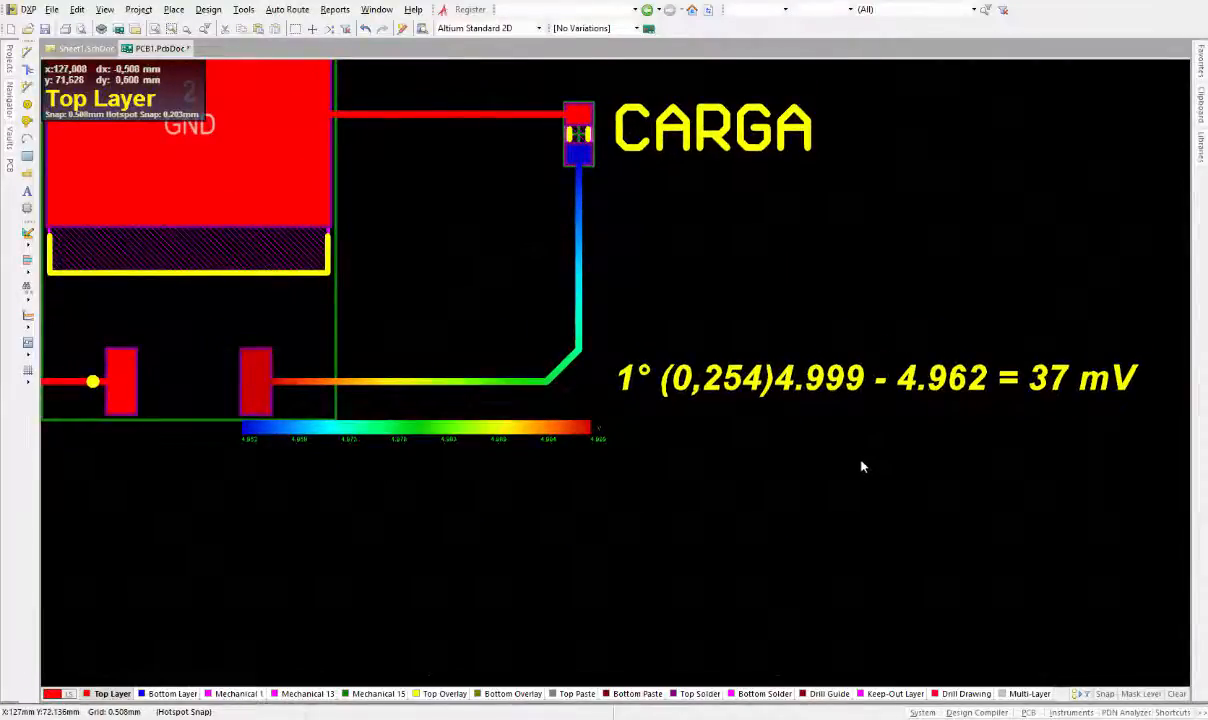
scroll(890, 447, right, 1)
scroll(464, 337, left, 1)
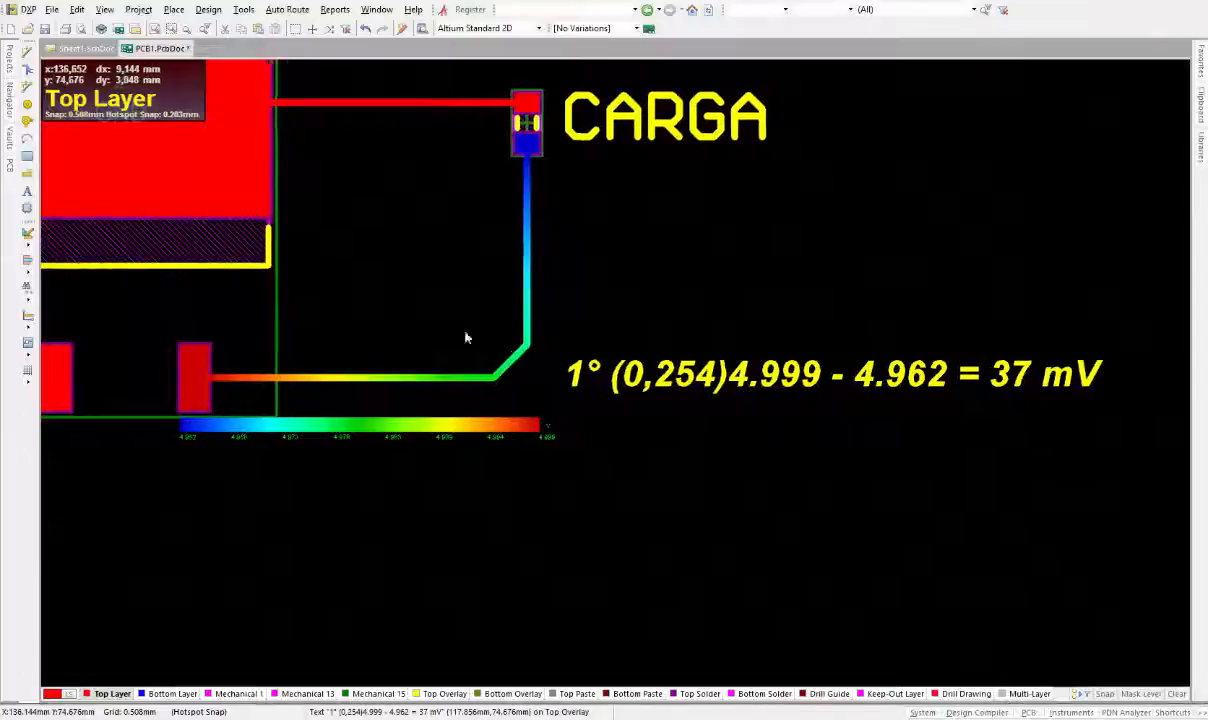
scroll(483, 256, left, 1)
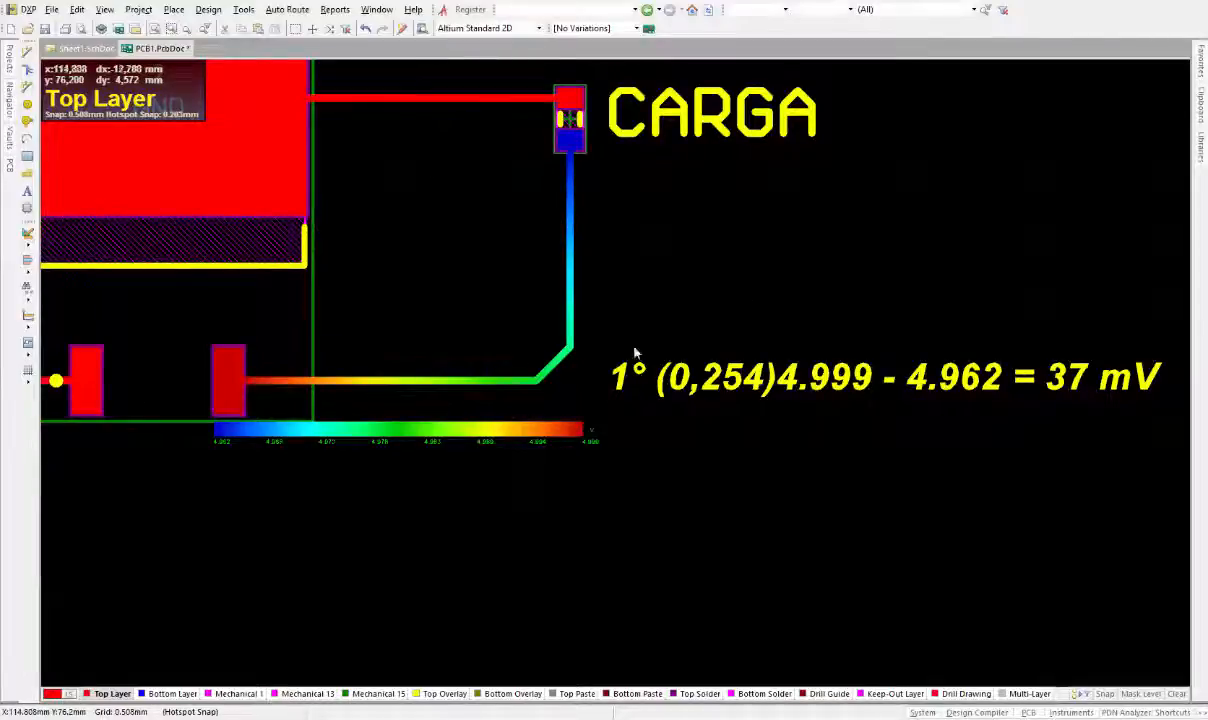
middle_drag(1034, 292, 908, 370)
middle_drag(991, 397, 989, 388)
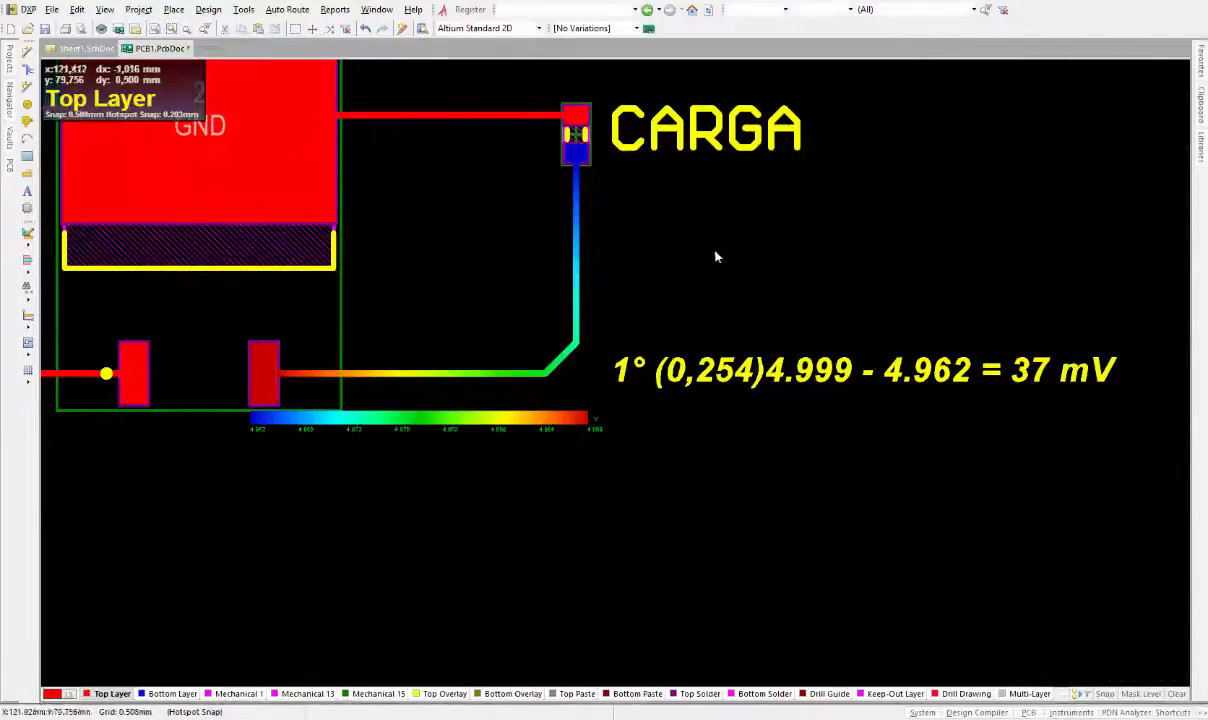
right_drag(733, 261, 850, 328)
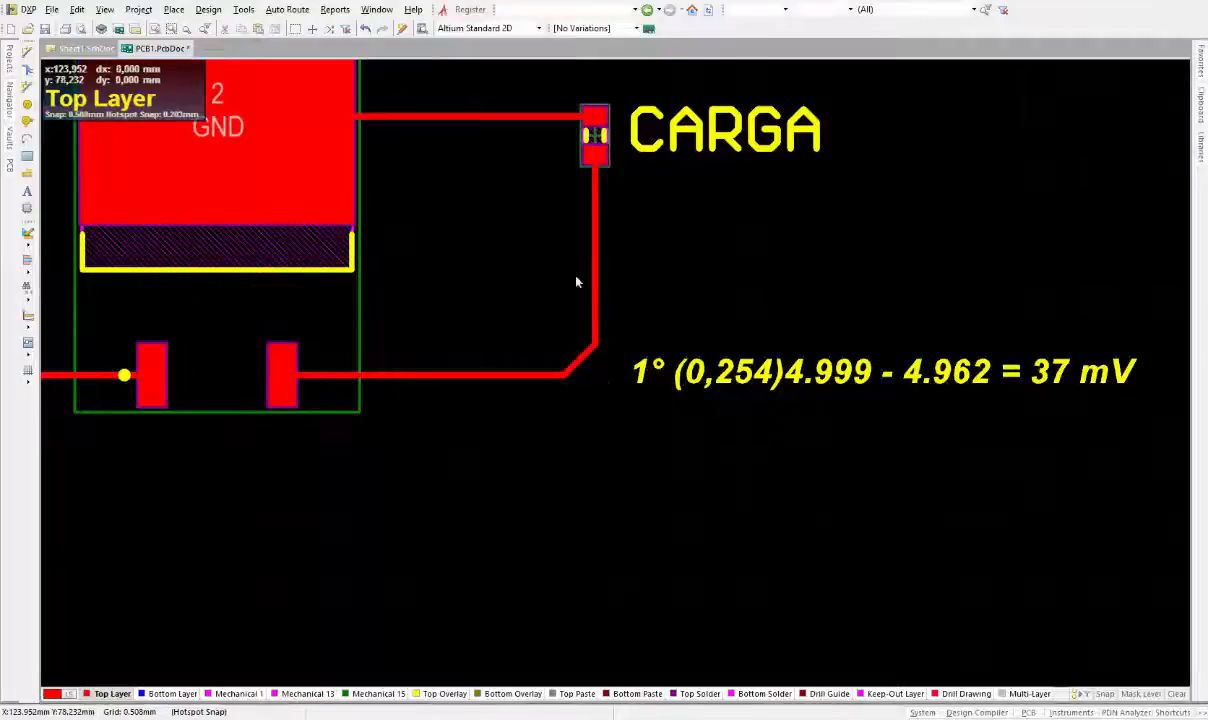
right_drag(463, 324, 708, 473)
right_drag(302, 253, 479, 246)
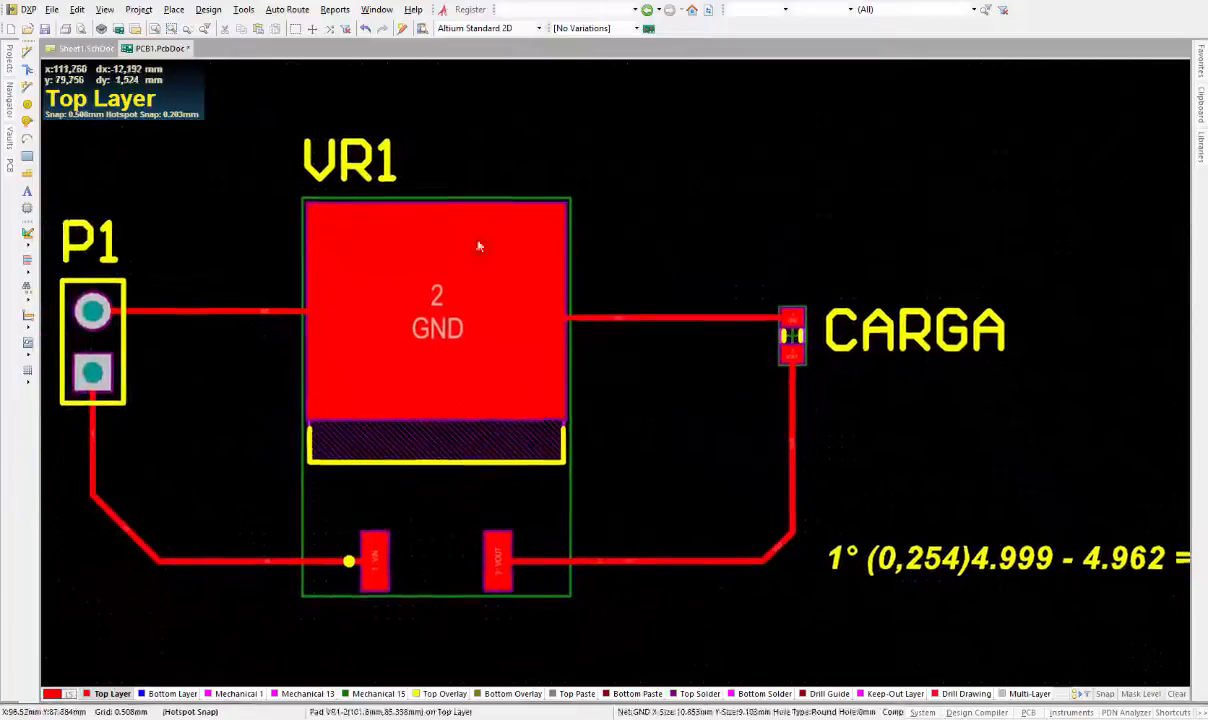
Try deleting the horizontal VOUT track segment between VR1's VOUT pad and the bend
mouse_move(771, 301)
right_down()
mouse_move(781, 265)
mouse_move(715, 290)
right_up()
ctrl+scroll(718, 228, down, 1)
click(753, 350)
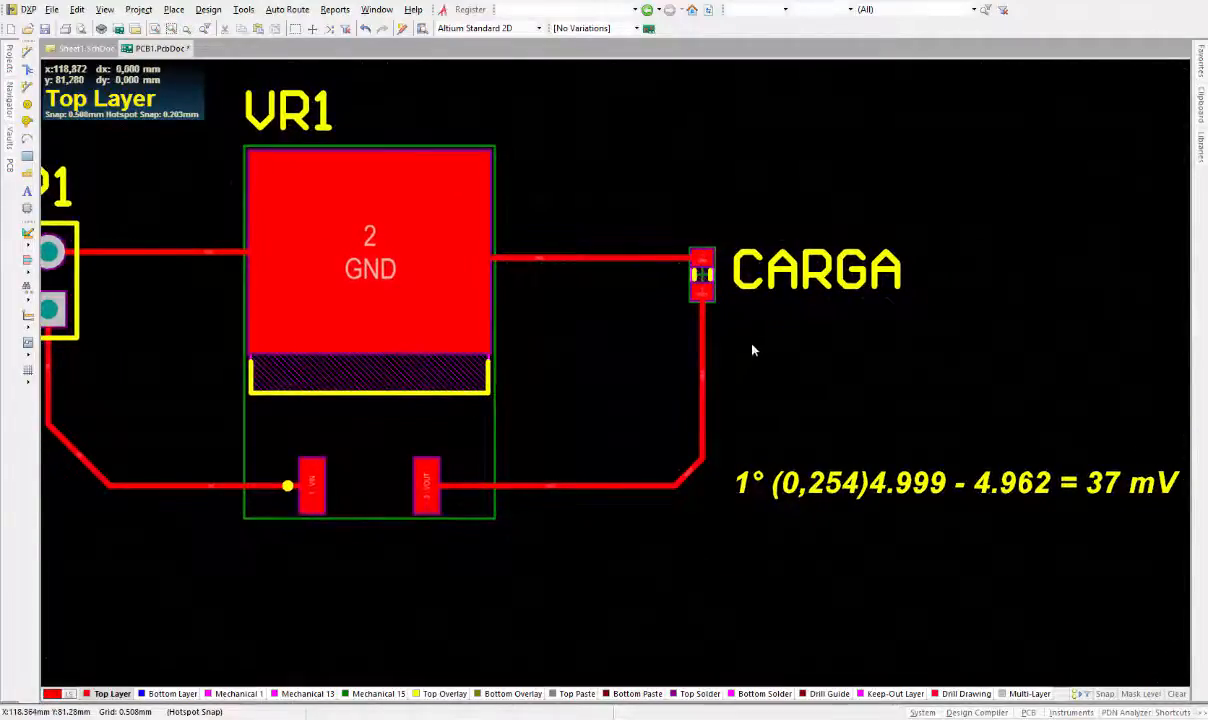
middle_drag(725, 425, 712, 300)
mouse_move(714, 238)
middle_down()
mouse_move(637, 445)
mouse_move(612, 438)
middle_up()
middle_drag(380, 318, 437, 359)
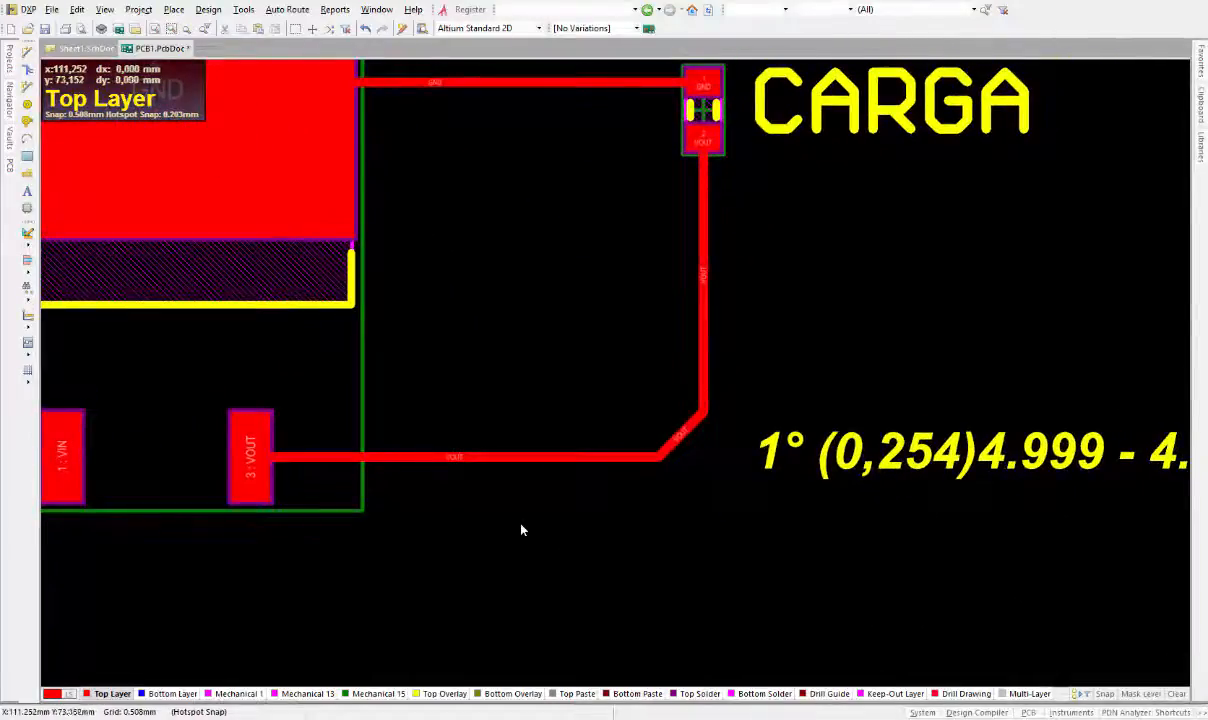
click(483, 457)
key(Delete)
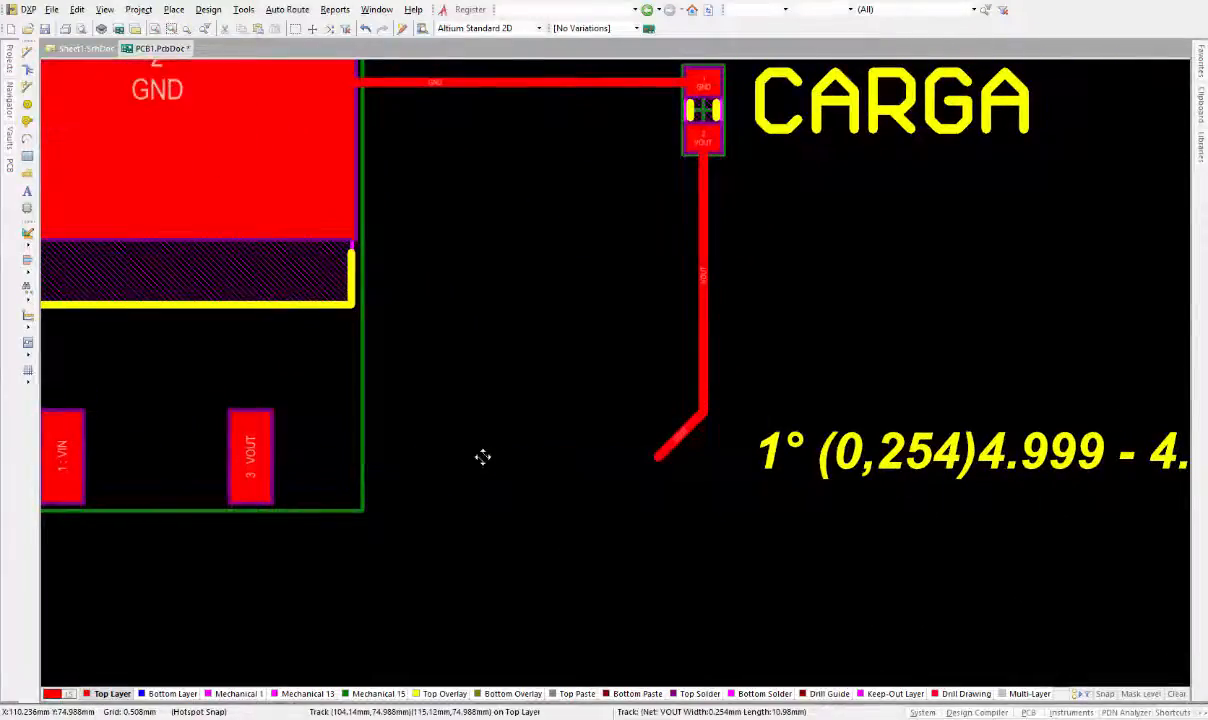
Open the horizontal VOUT track's properties and use the HP 50g calculator to double 0.254 into 0.508
double_click(483, 457)
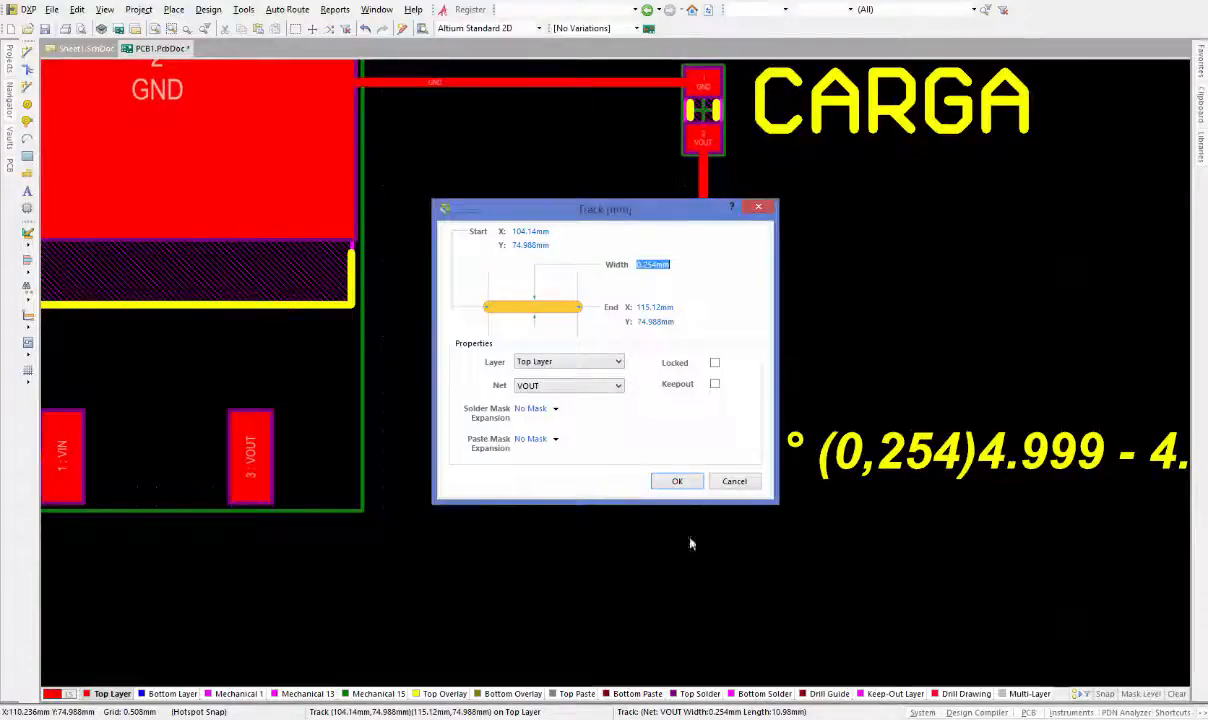
click(590, 718)
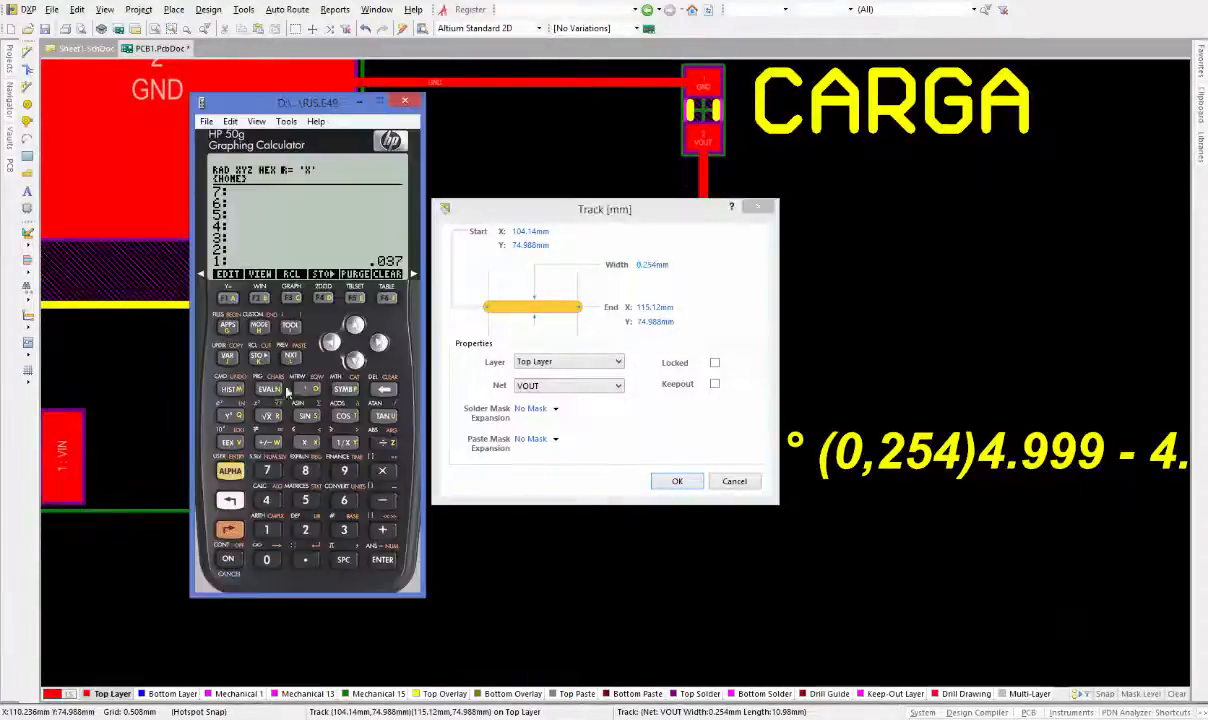
click(305, 559)
click(305, 530)
click(305, 500)
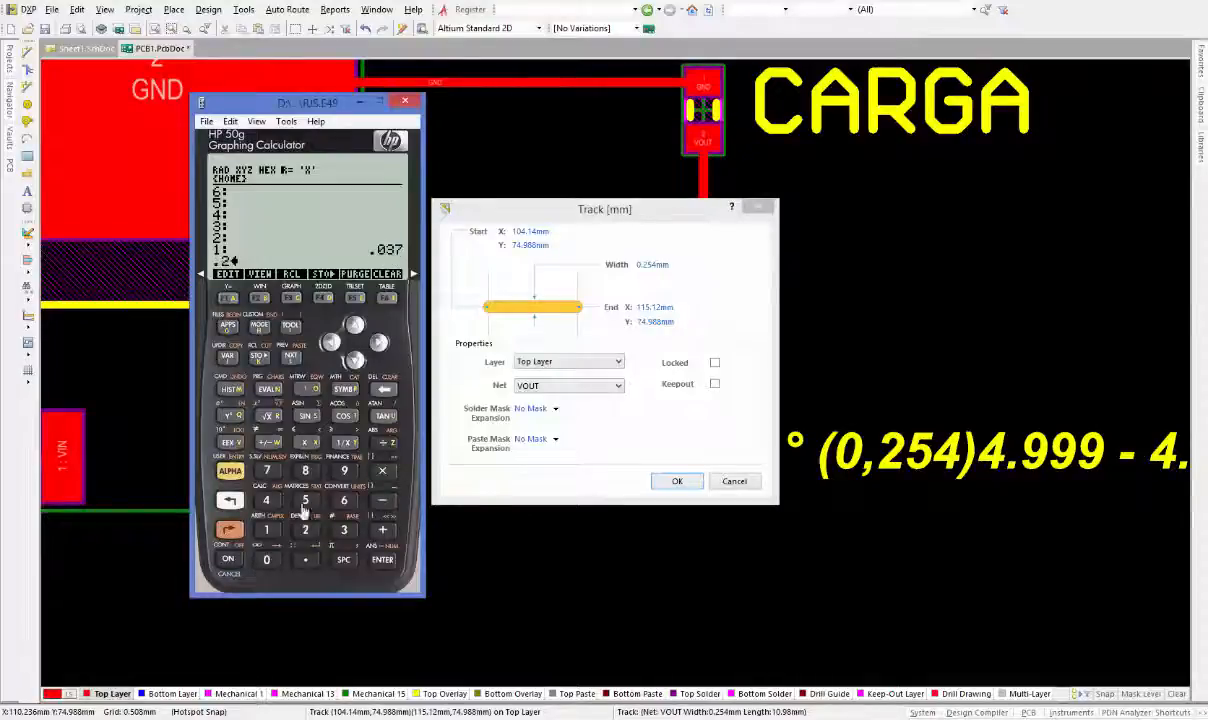
click(266, 500)
click(382, 559)
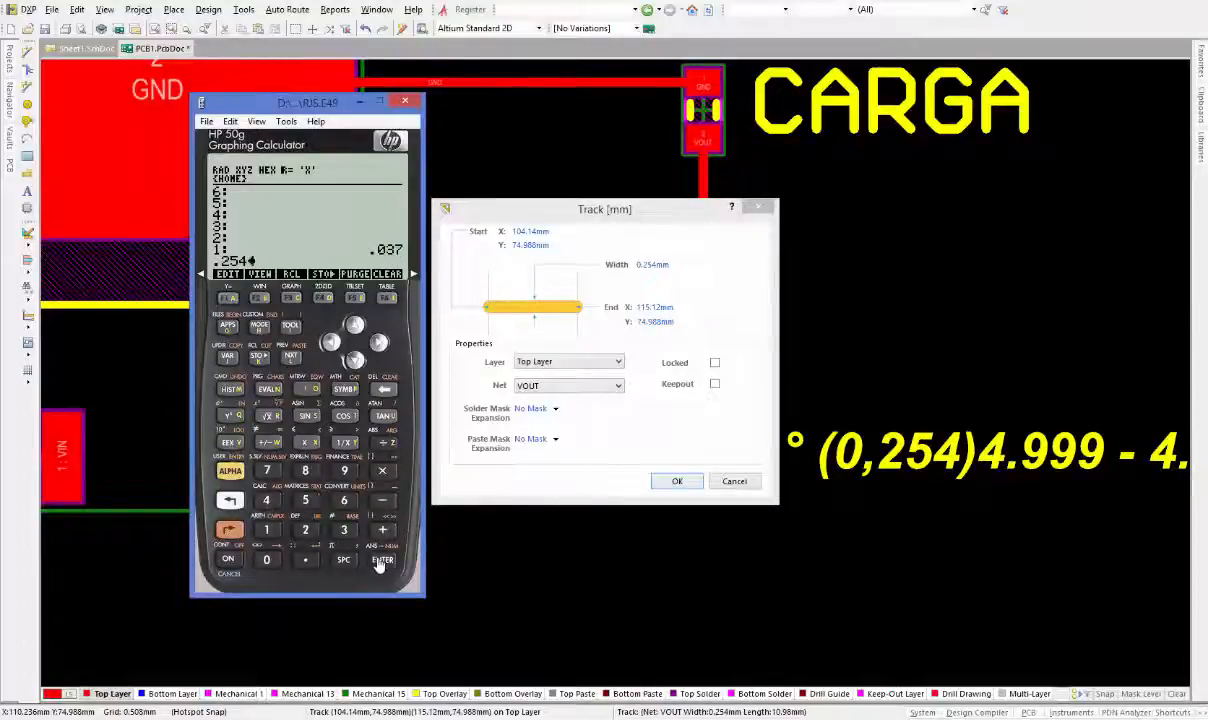
click(310, 535)
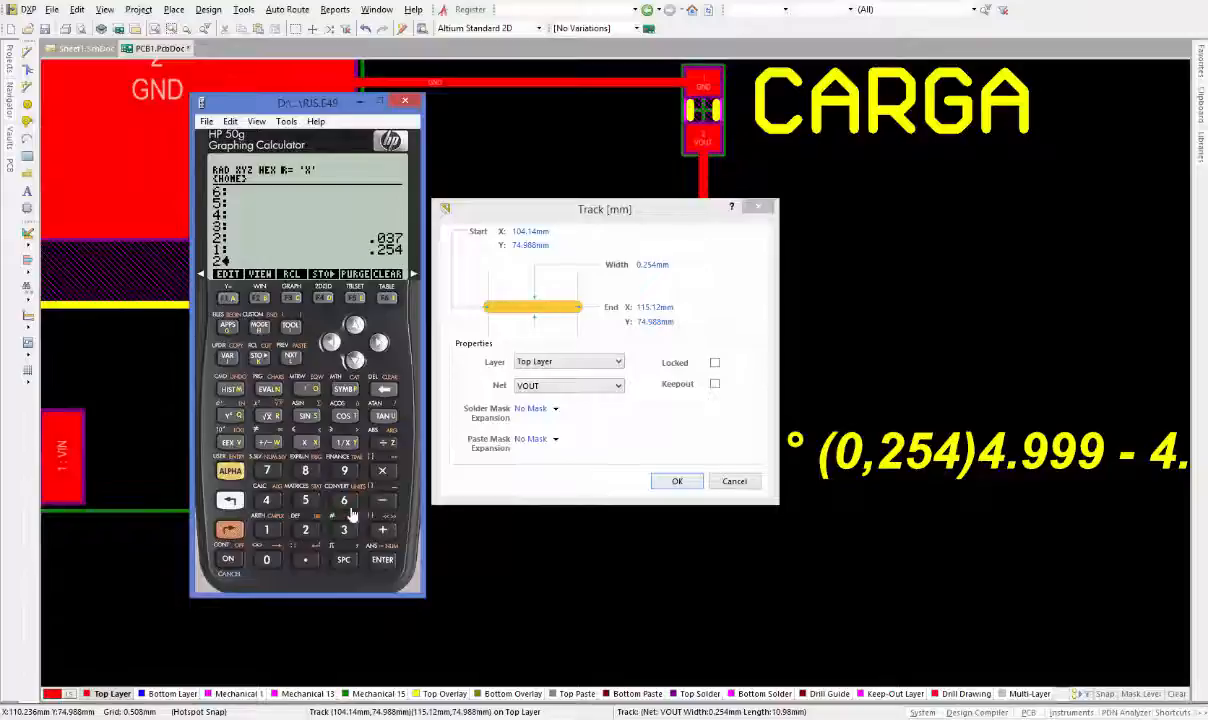
click(379, 471)
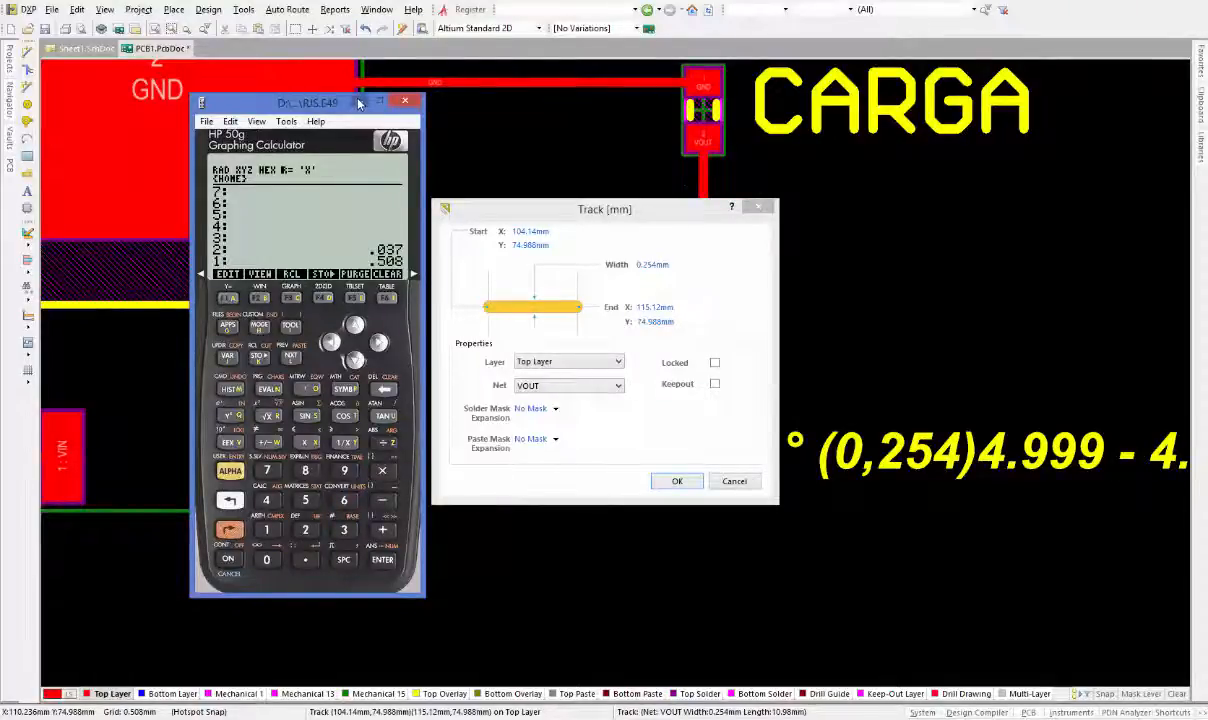
click(379, 102)
Set the VOUT track's width to 0.508 mm and apply it
click(659, 263)
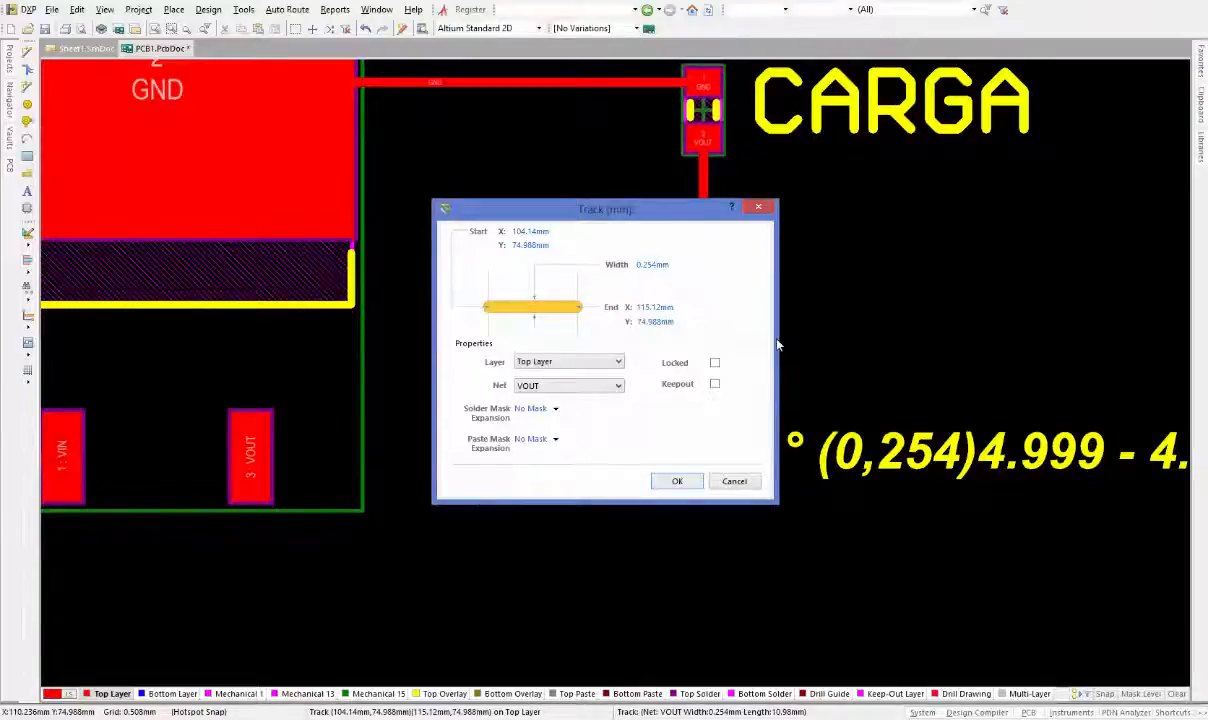
key(BackSpace)
key(BackSpace)
key(BackSpace)
text(508)
click(680, 483)
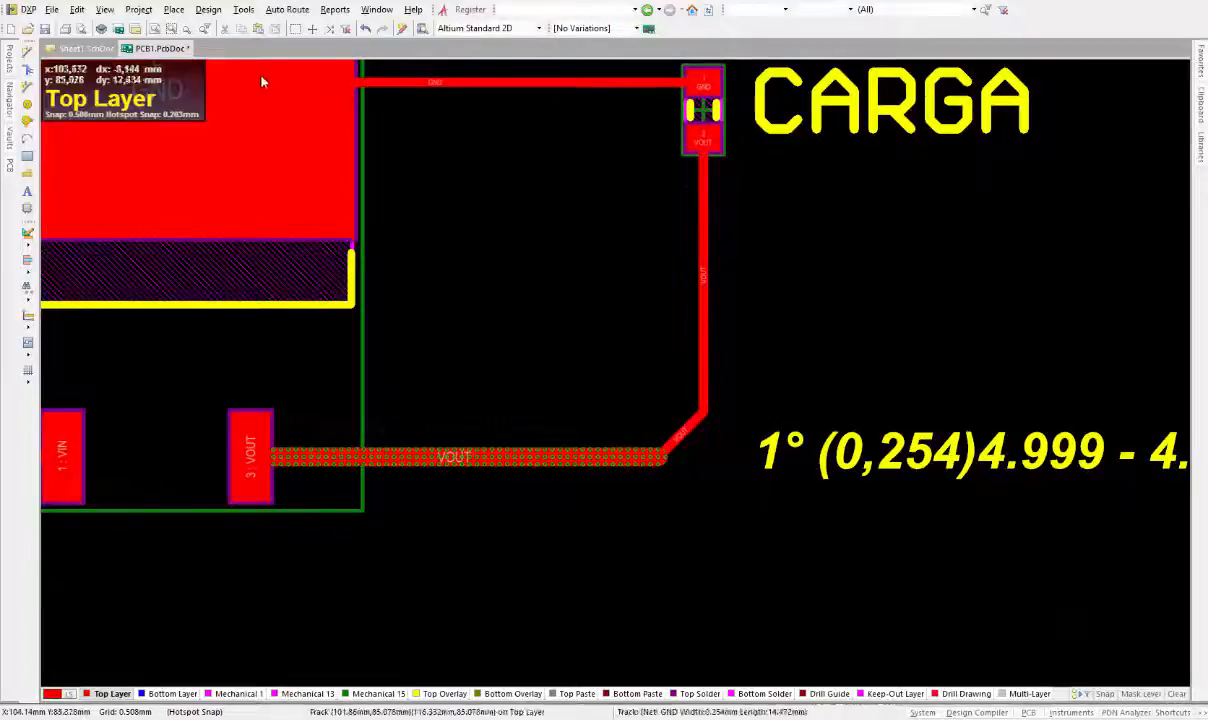
Edit the Routing Width design rule so its Max Width becomes 5 mm, then confirm the rules editor
click(242, 10)
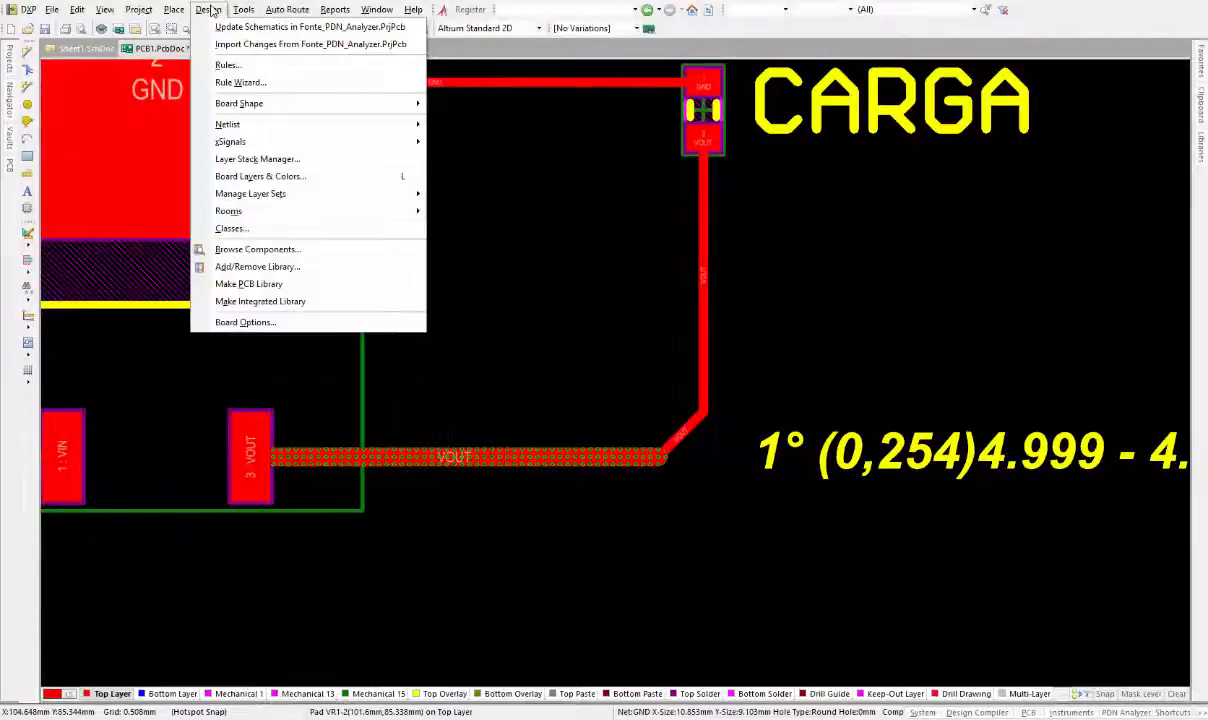
click(233, 64)
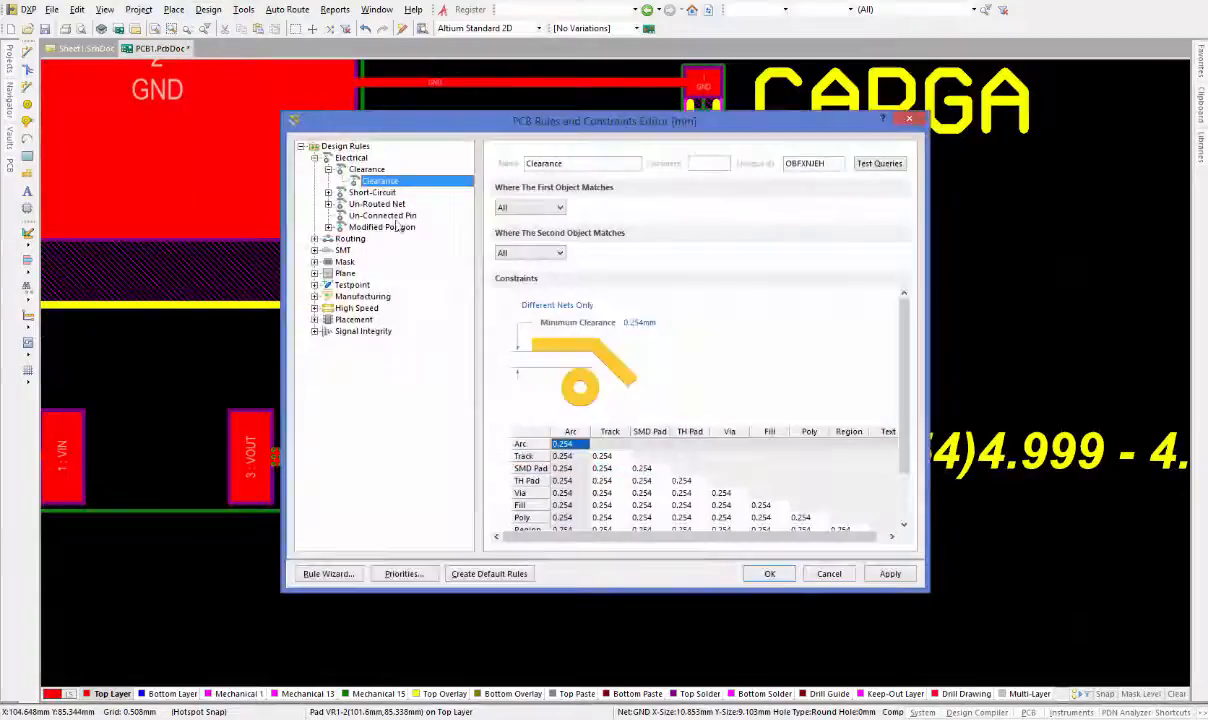
click(315, 158)
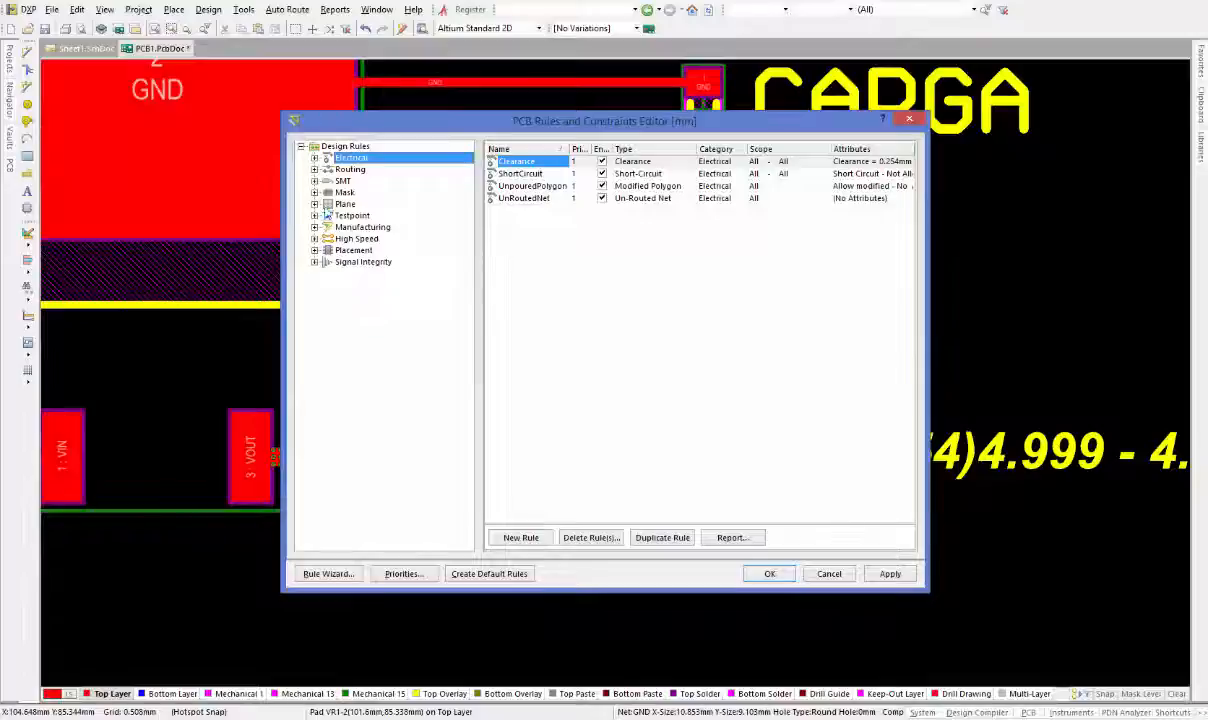
click(315, 170)
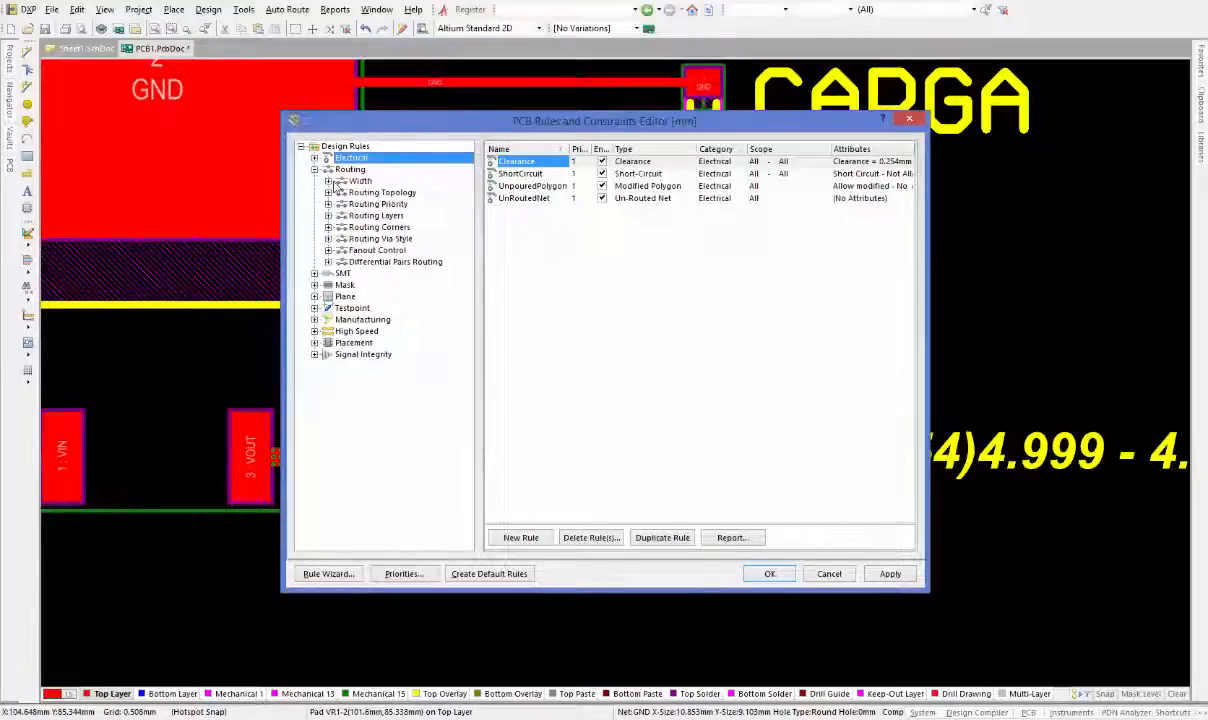
click(328, 181)
click(372, 192)
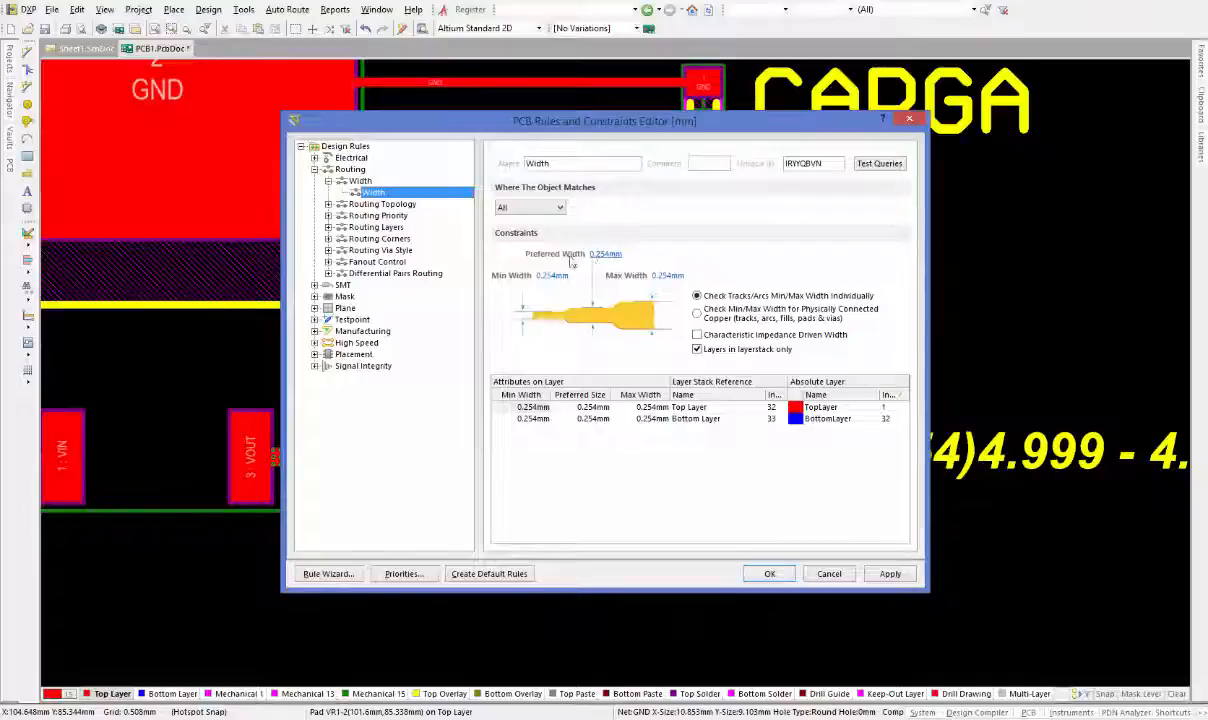
click(668, 275)
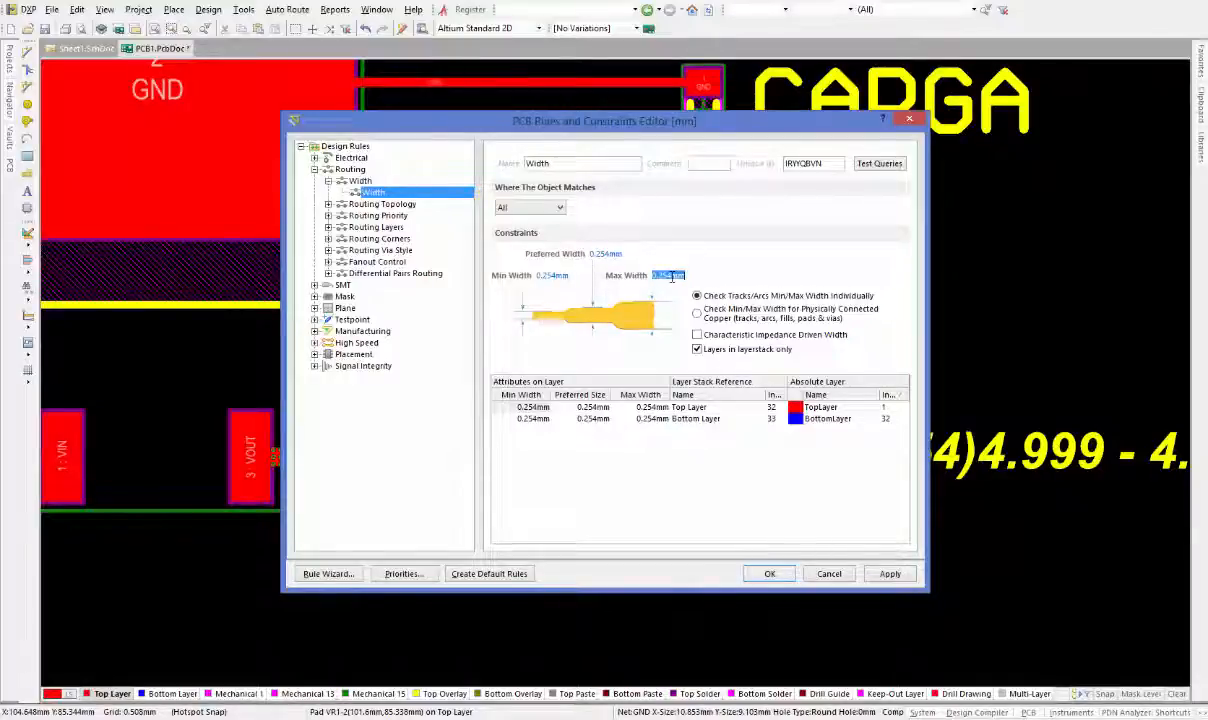
text(1)
key(Tab)
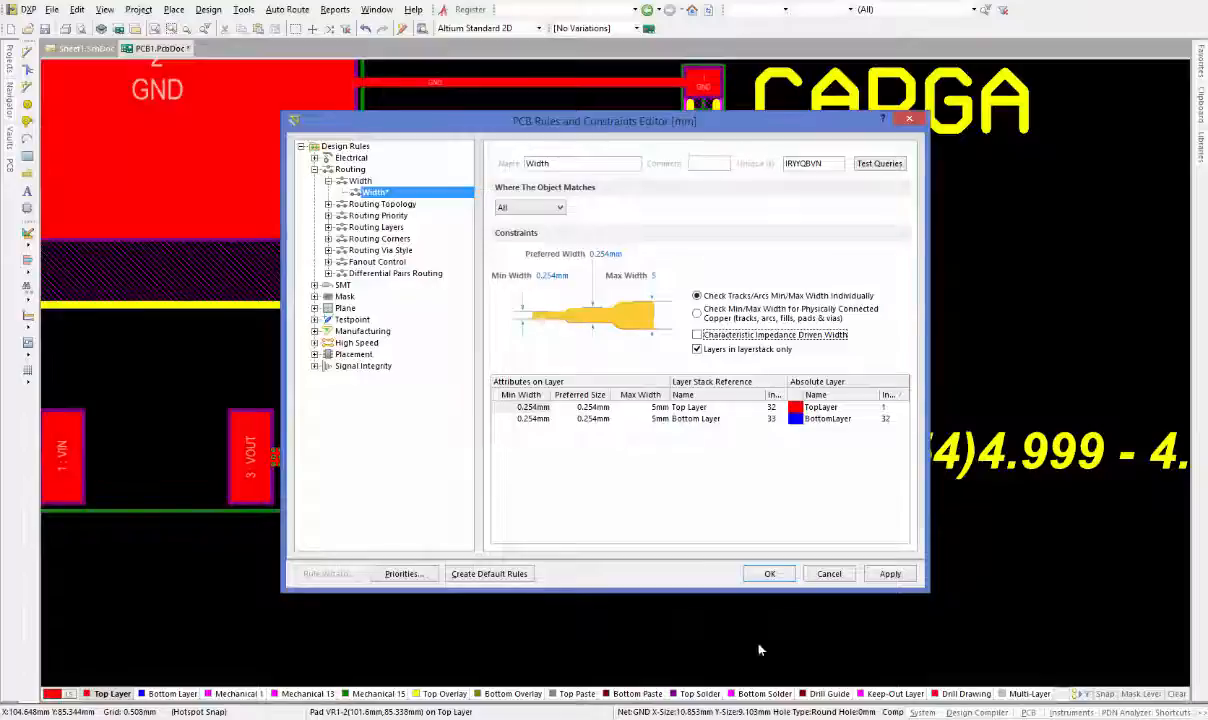
click(770, 573)
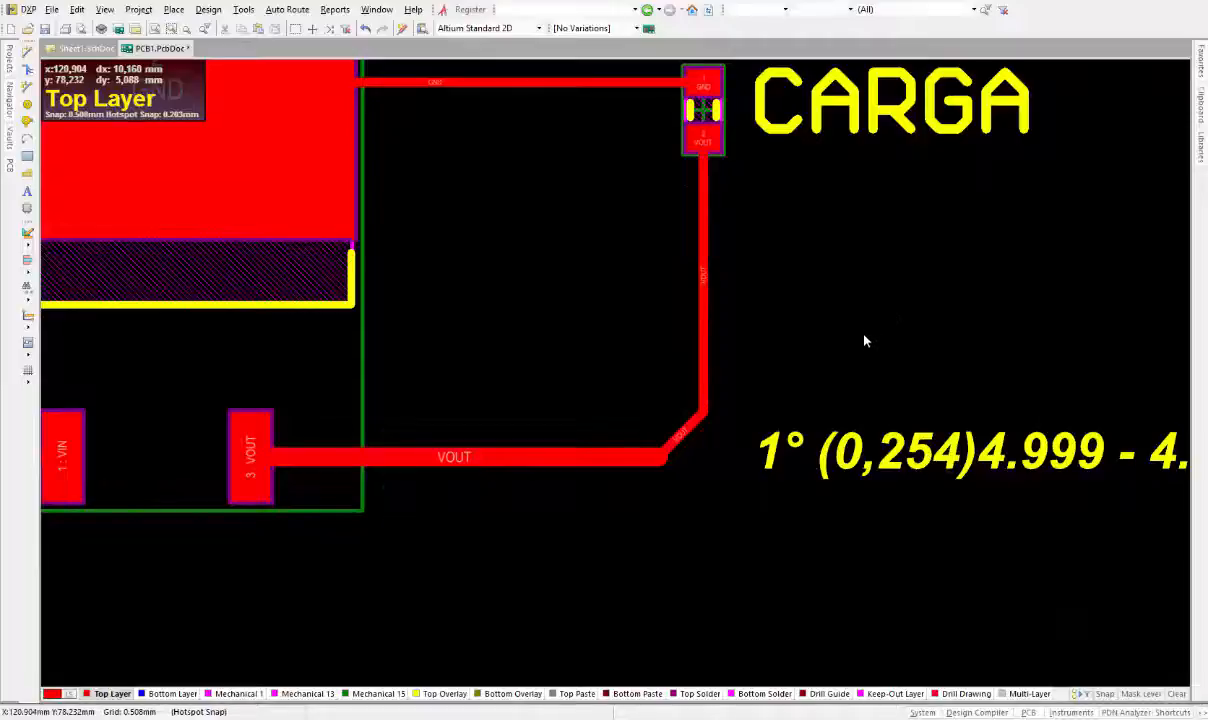
Bring back the PDN Analyzer panel and rerun the simulation with the widened VOUT track
ctrl+scroll(863, 337, down, 1)
right_drag(818, 378, 773, 401)
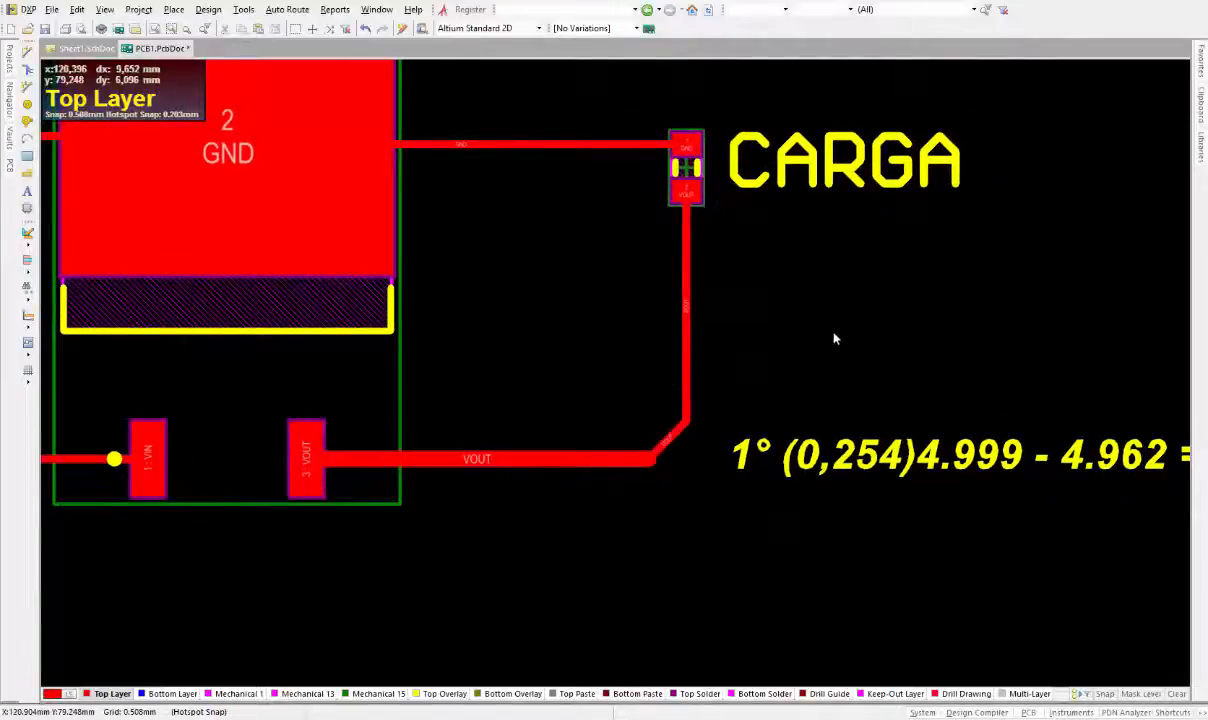
right_drag(833, 337, 732, 328)
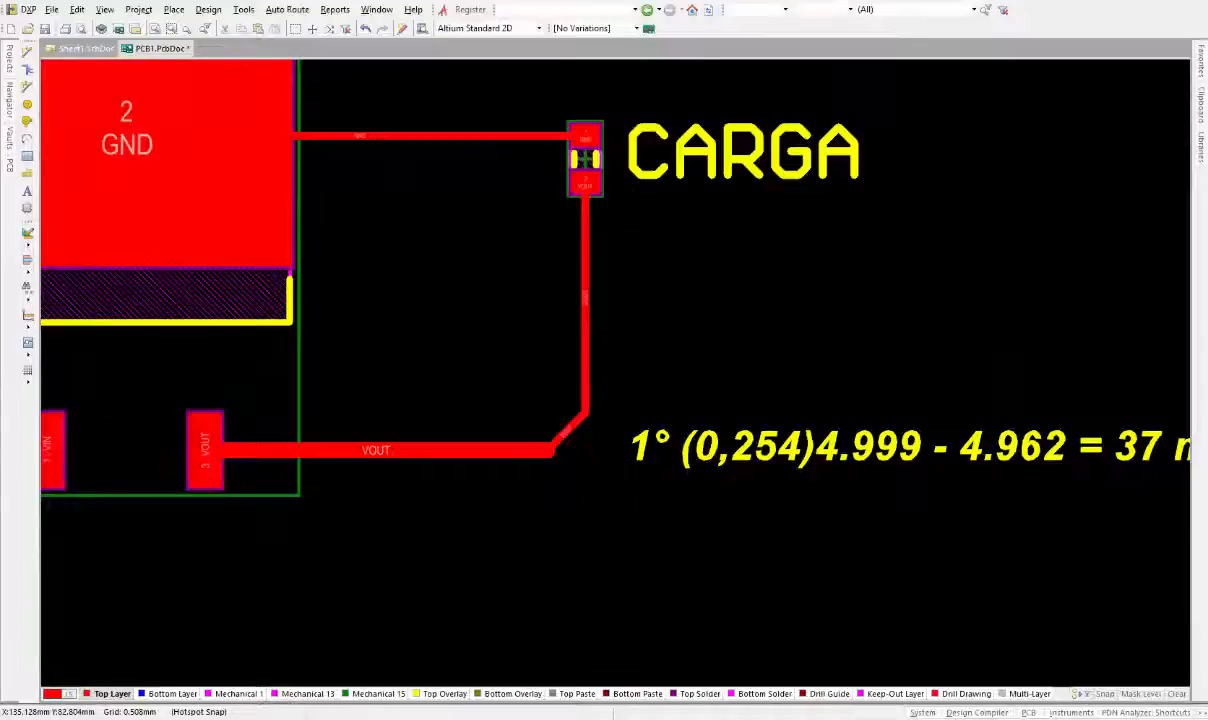
drag(1207, 205, 502, 101)
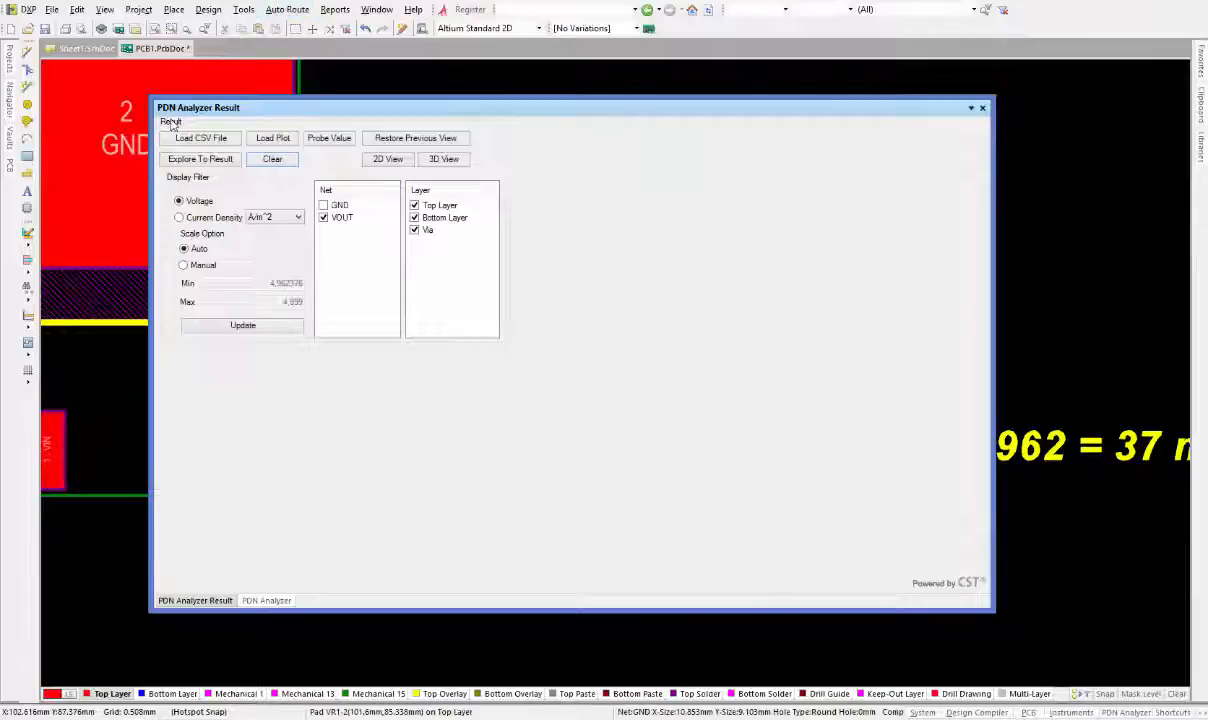
click(264, 601)
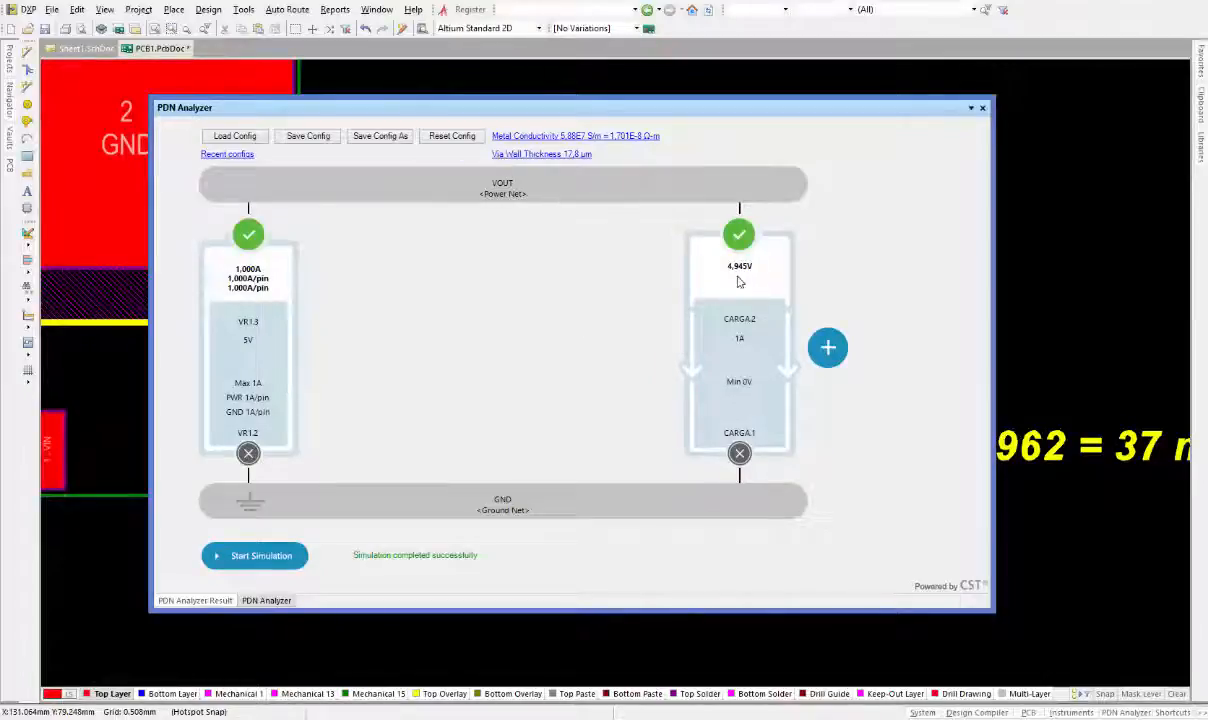
click(258, 566)
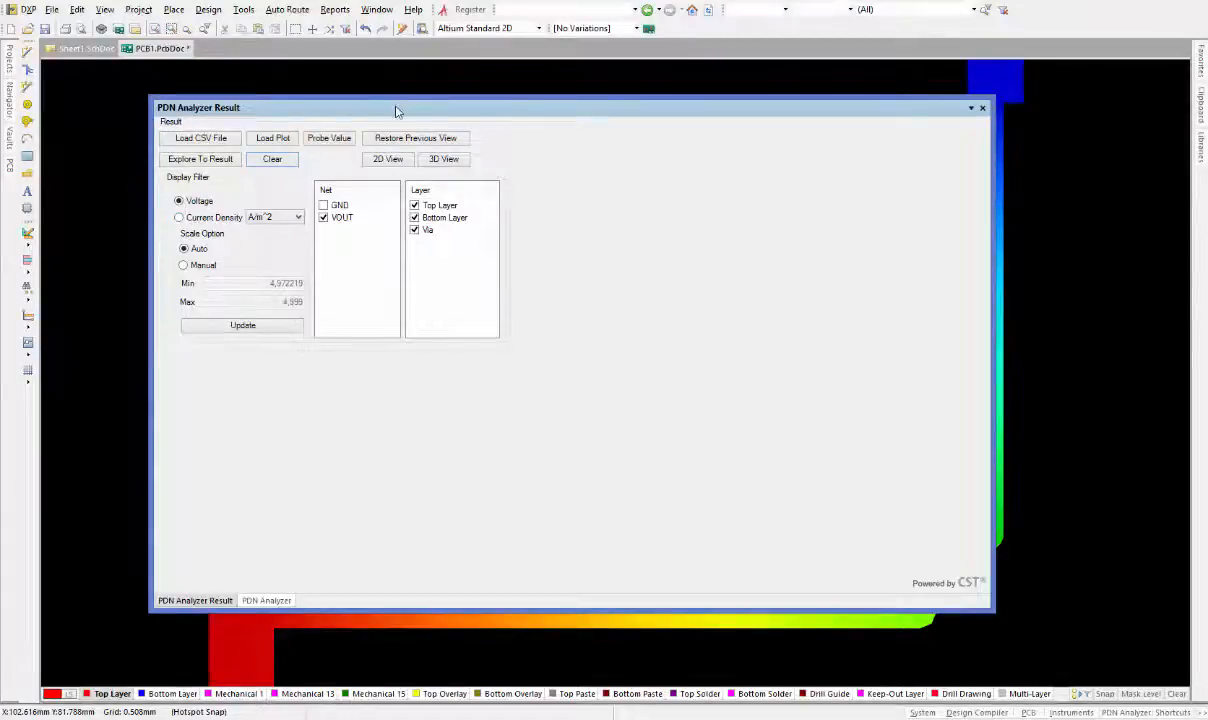
Move the PDN Analyzer Result panel out of the way and close the Messages panel
drag(396, 112, 1207, 165)
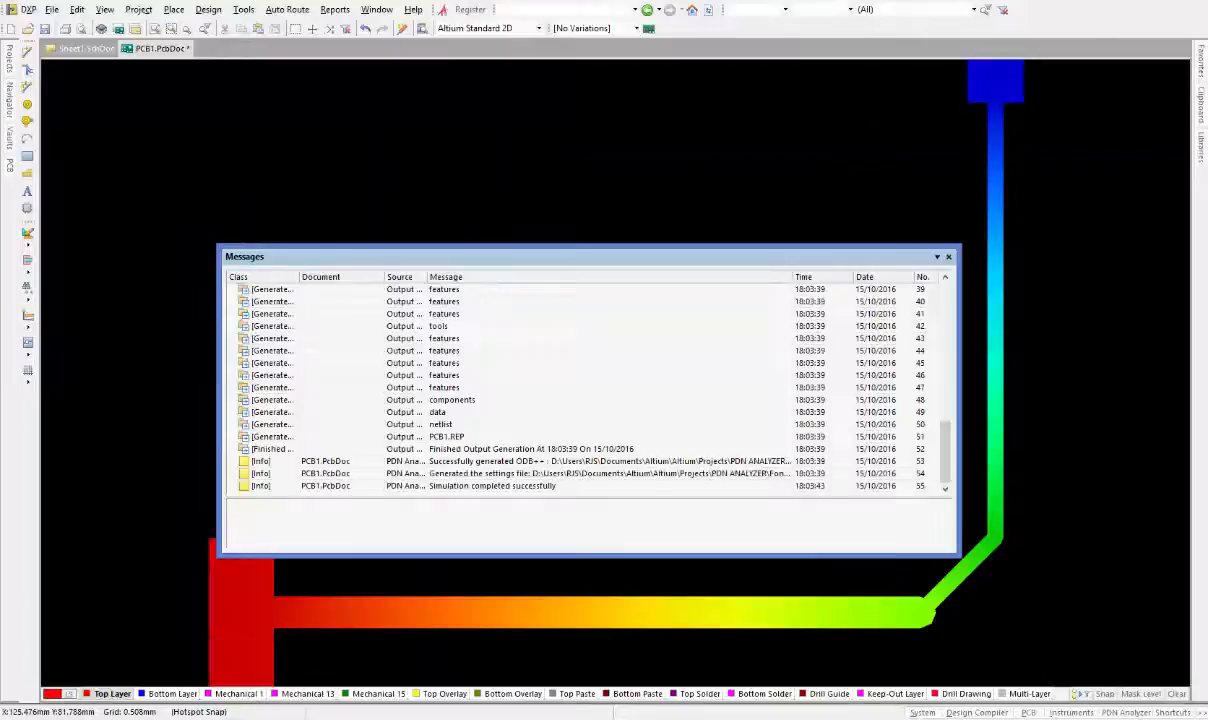
click(949, 257)
click(524, 317)
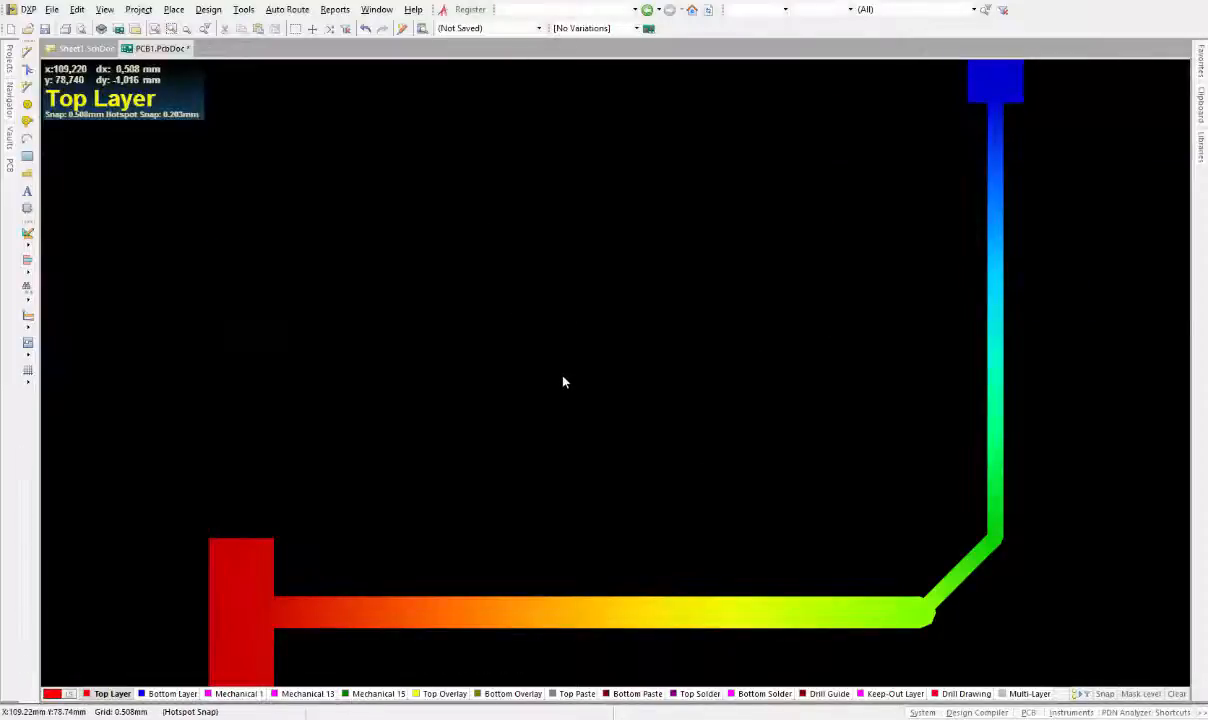
Examine the new voltage-drop plot along the VOUT track, zooming and orbiting in 3D view
ctrl+scroll(563, 381, down, 3)
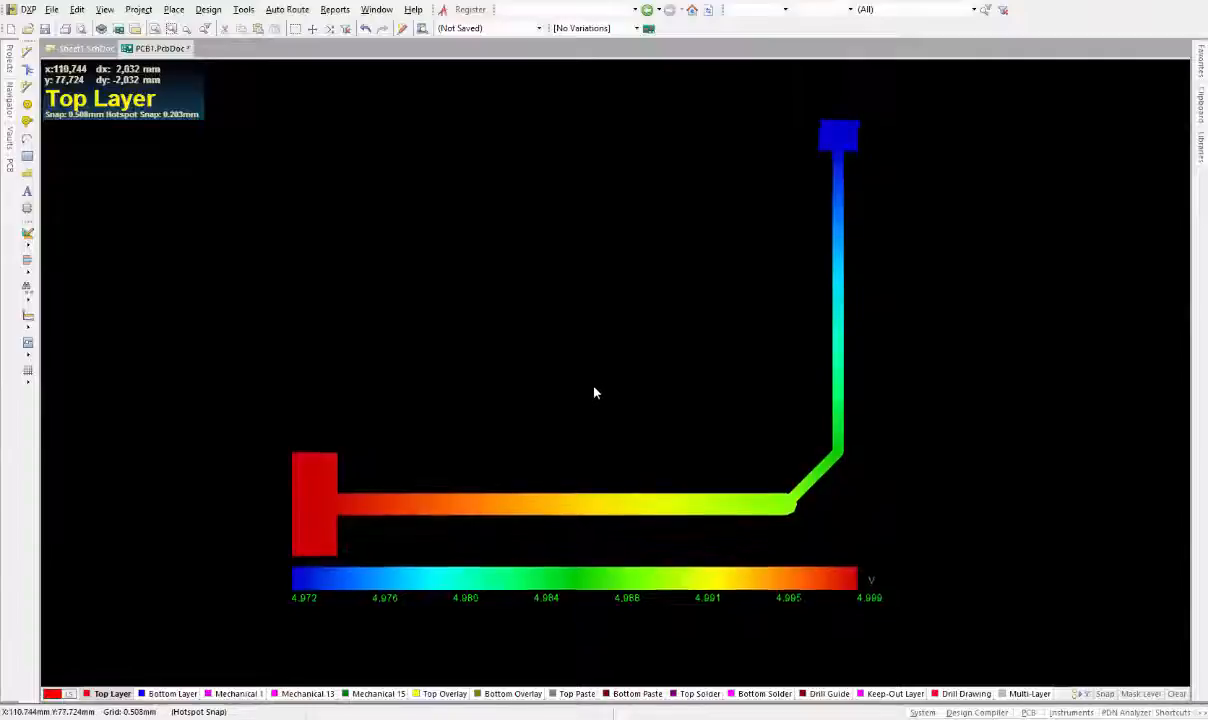
ctrl+scroll(593, 391, down, 1)
ctrl+scroll(595, 397, down, 1)
ctrl+scroll(588, 361, down, 1)
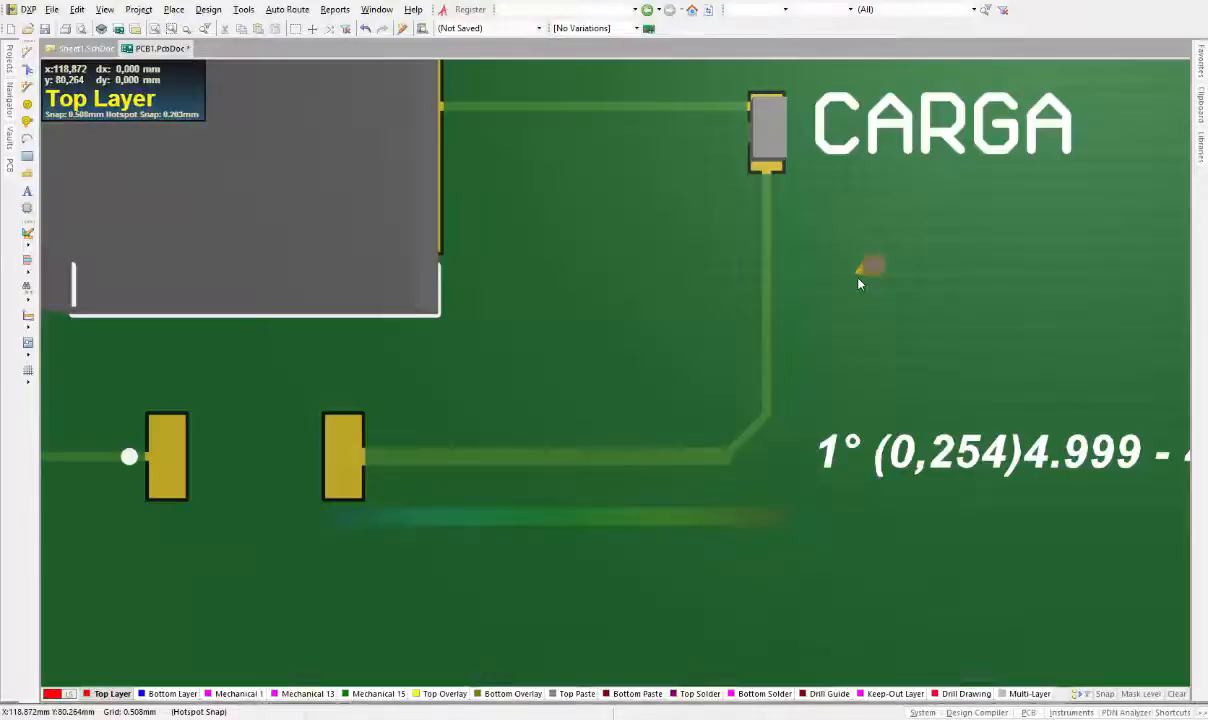
ctrl+scroll(810, 333, down, 5)
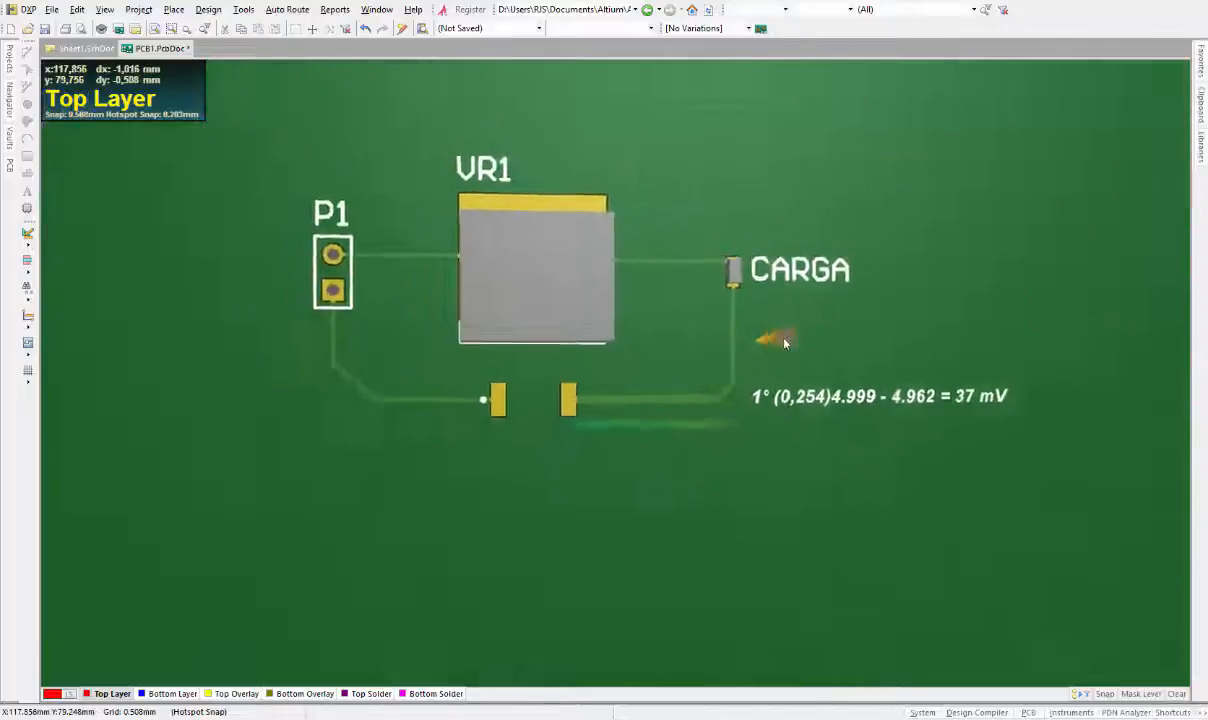
shift+right_drag(784, 342, 760, 345)
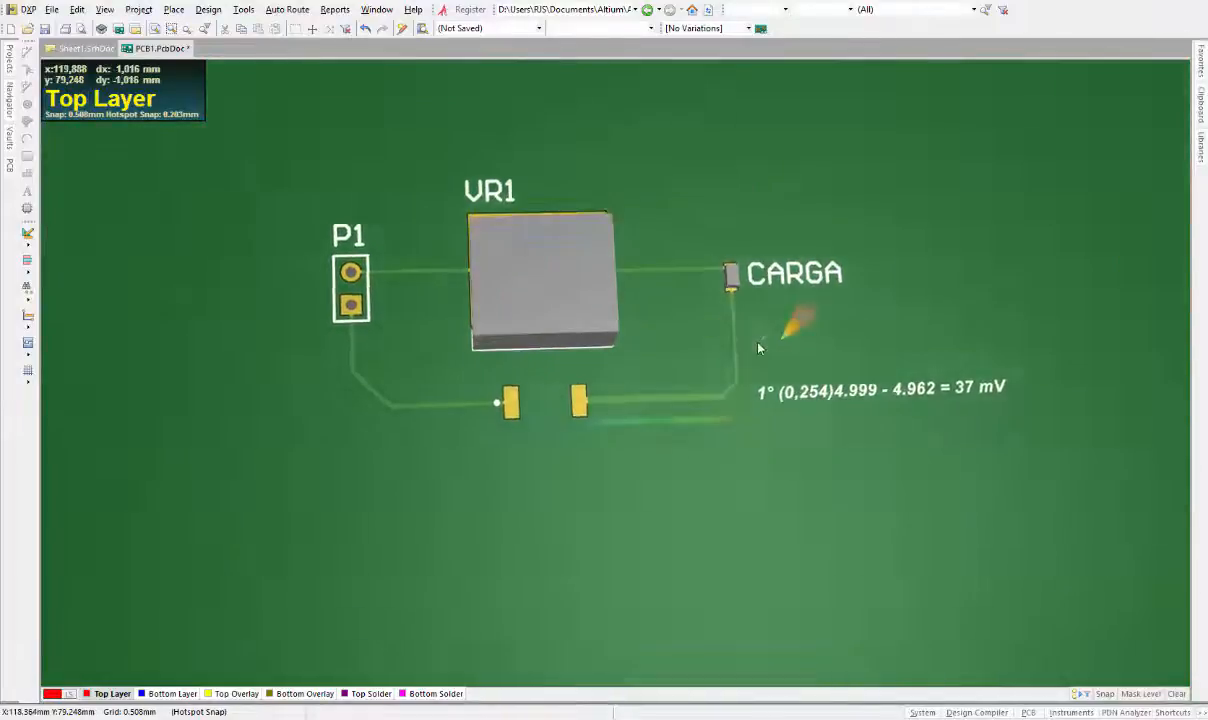
ctrl+scroll(760, 345, up, 1)
Switch to the Altium Standard 2D view configuration and zoom in on the voltage color scale
click(490, 28)
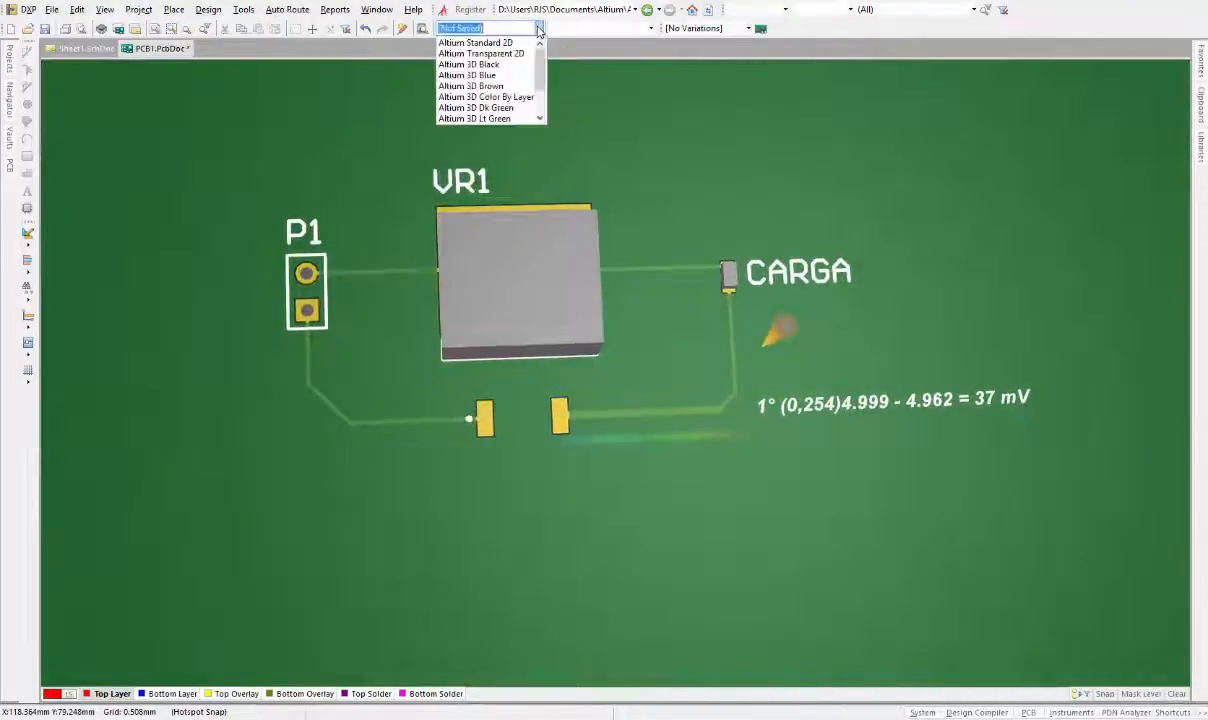
click(476, 42)
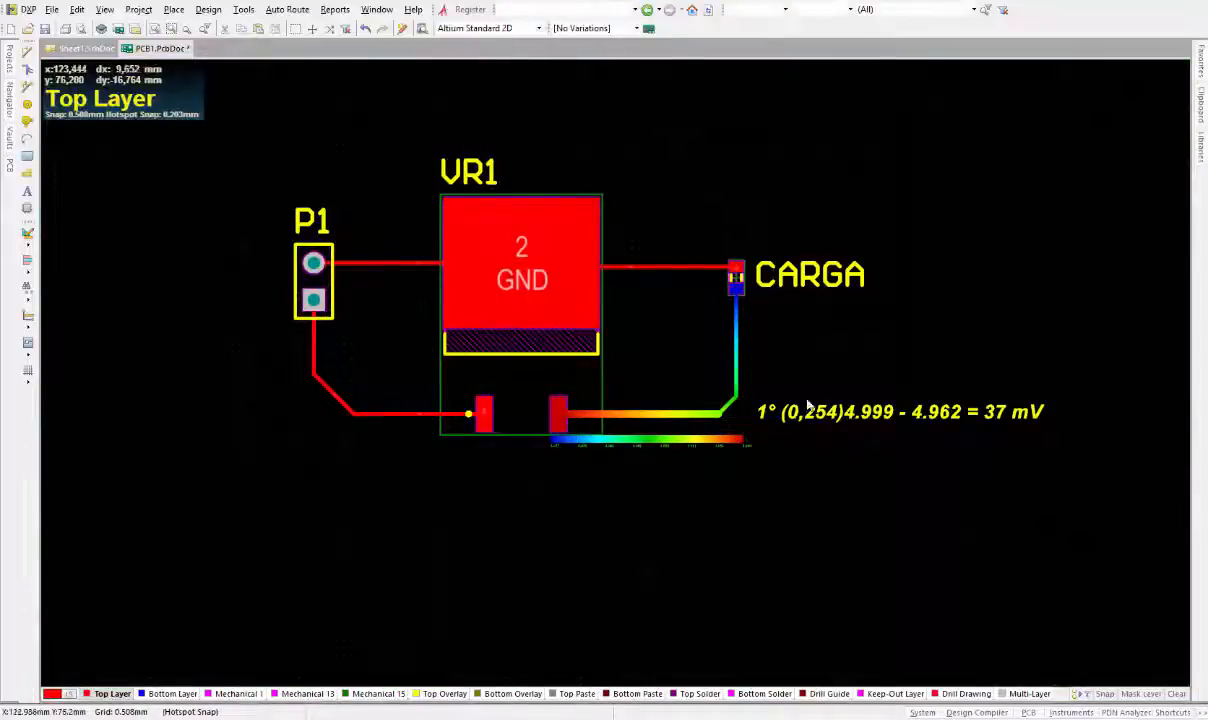
ctrl+scroll(577, 318, up, 1)
ctrl+scroll(879, 405, up, 2)
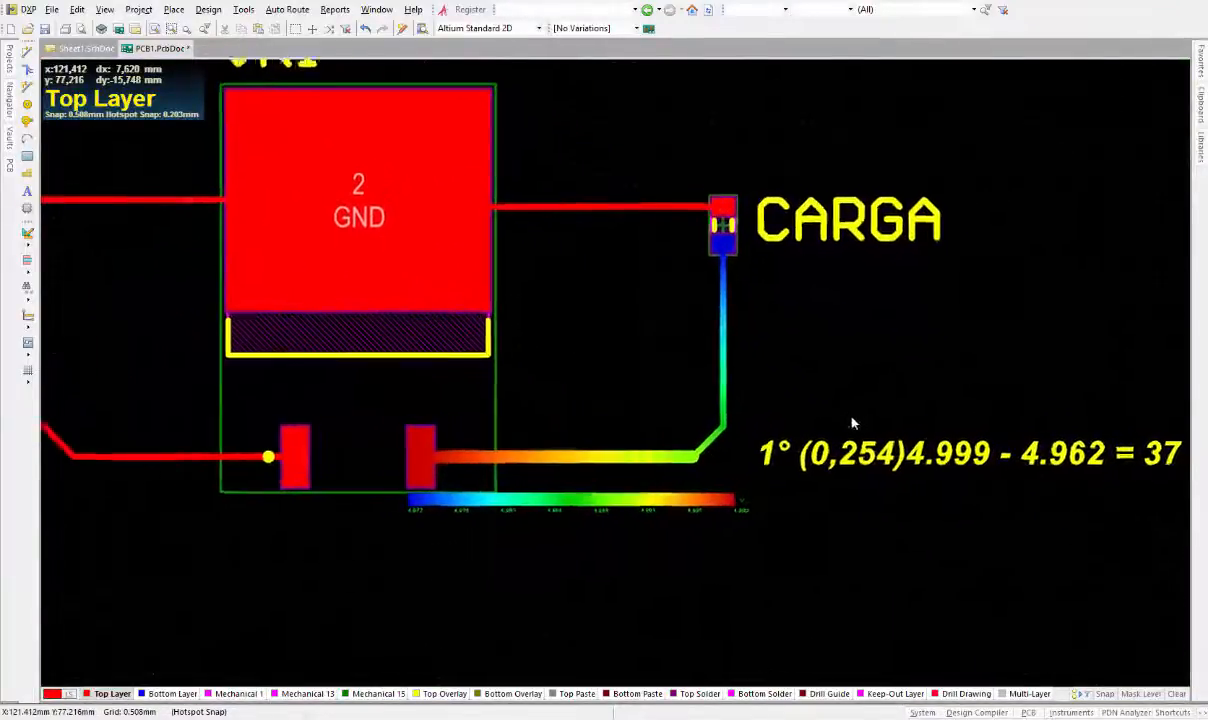
ctrl+scroll(686, 475, up, 2)
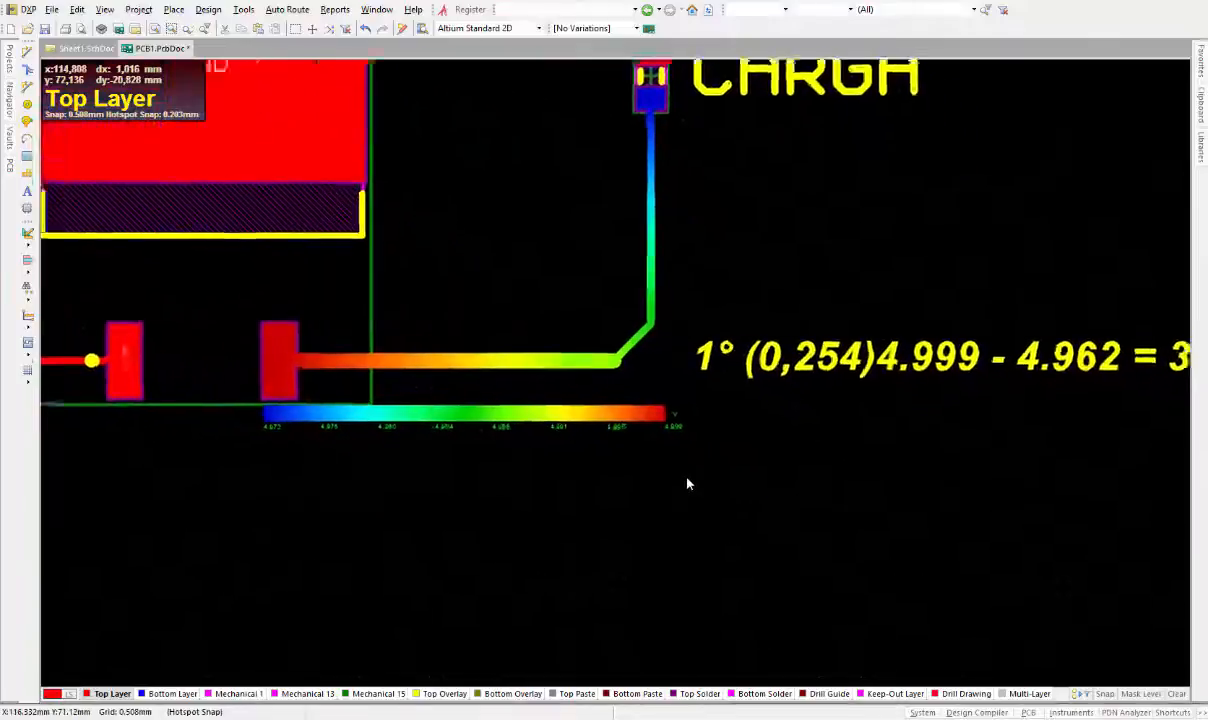
ctrl+scroll(687, 478, up, 1)
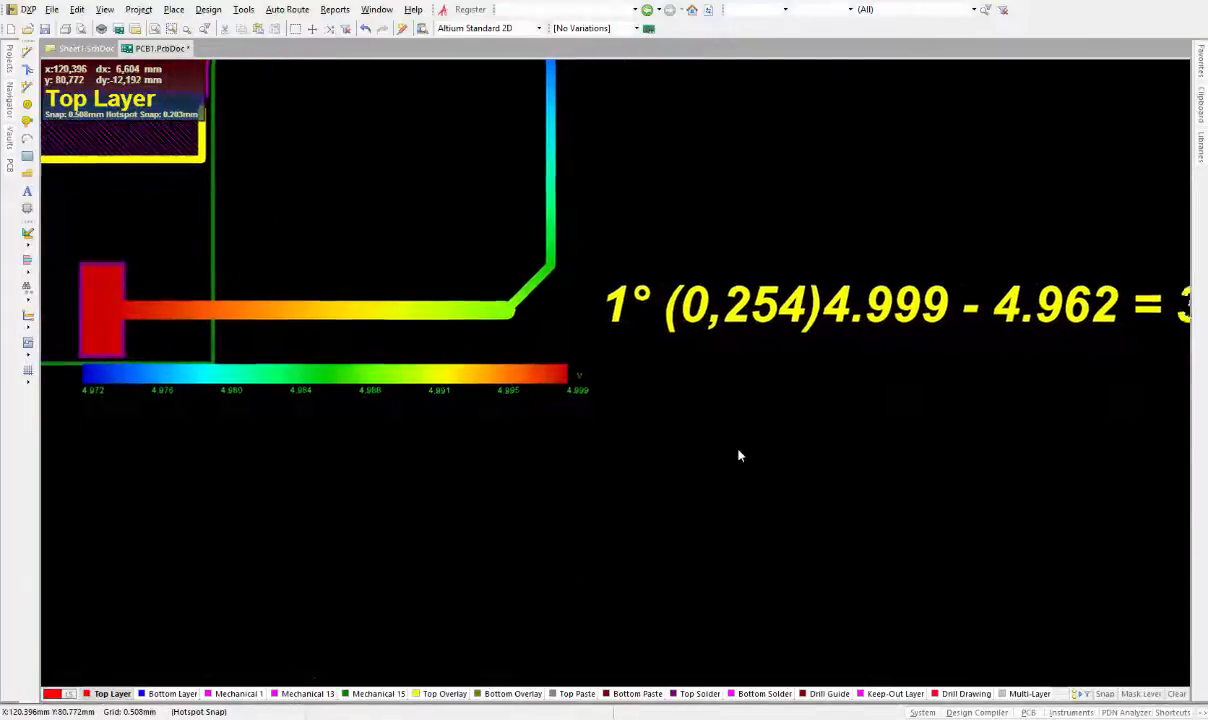
Open the voltage-drop annotation's string properties and set its text height to 1 mm
ctrl+scroll(742, 456, down, 2)
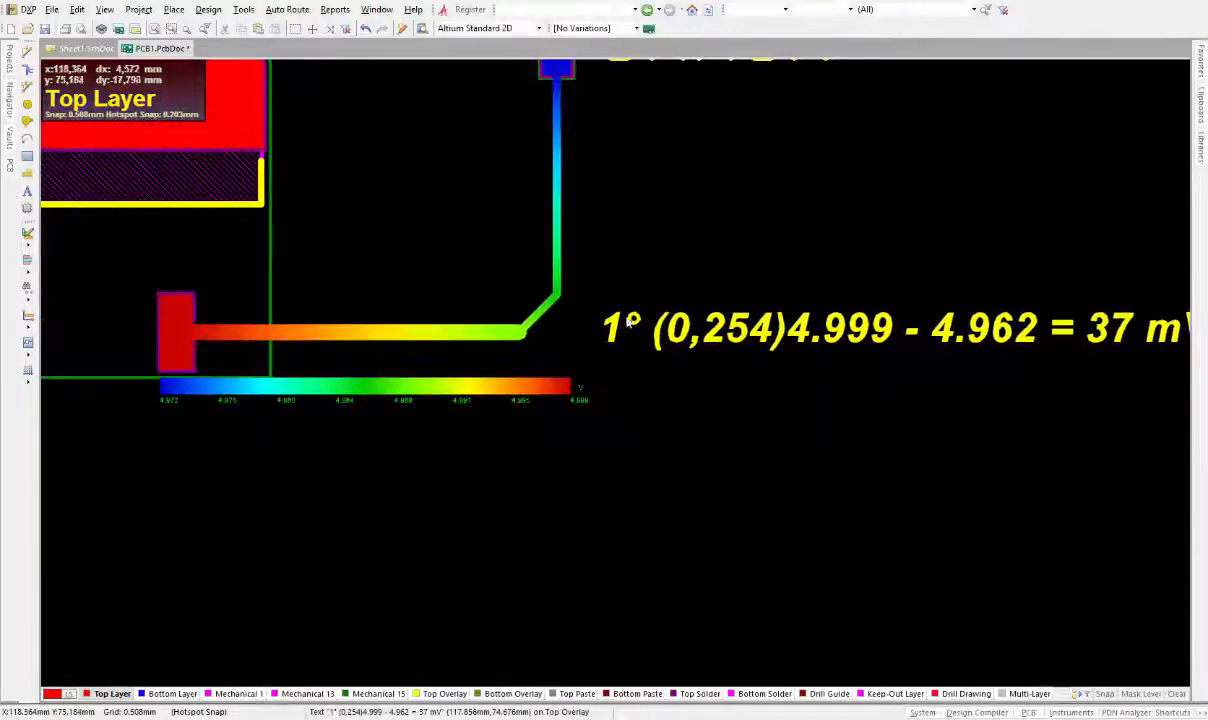
double_click(727, 334)
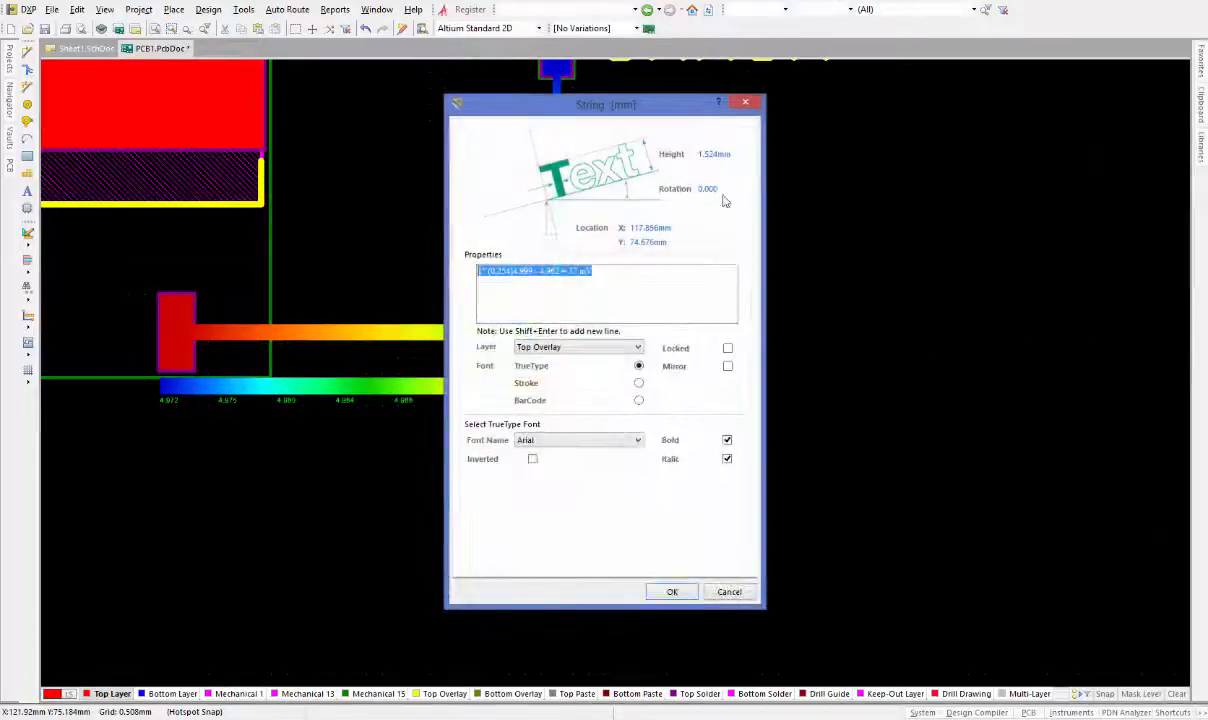
double_click(716, 154)
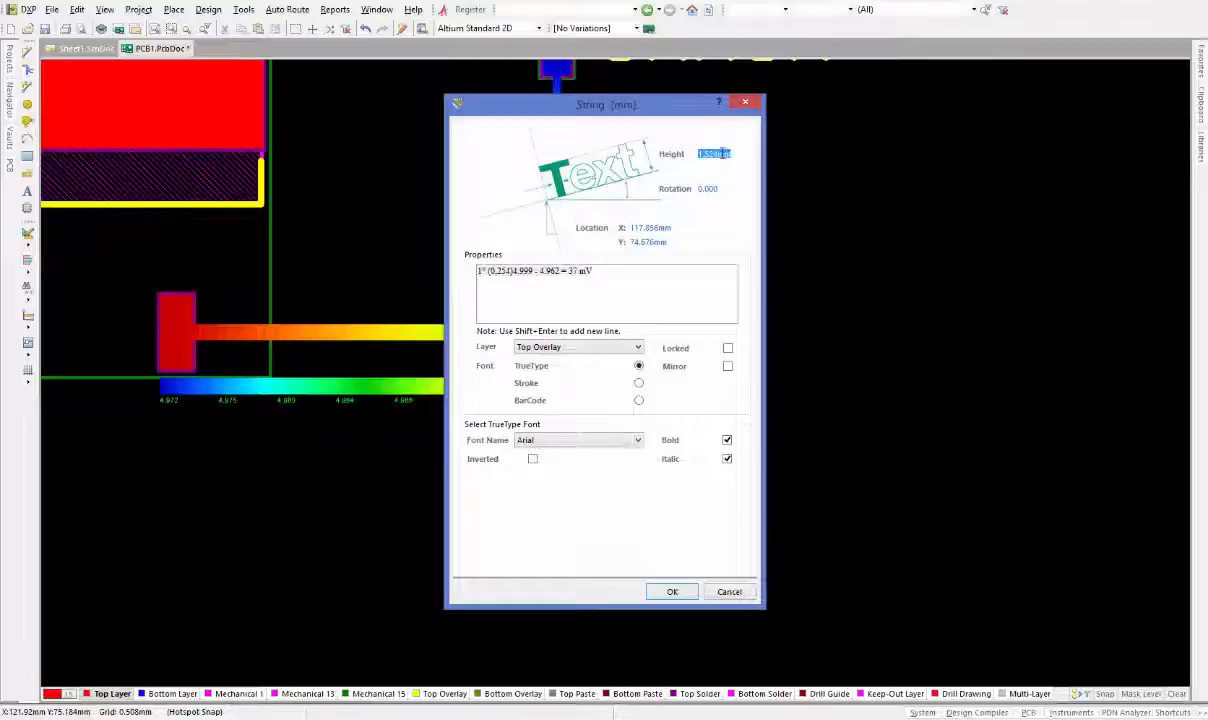
text(1)
key(Return)
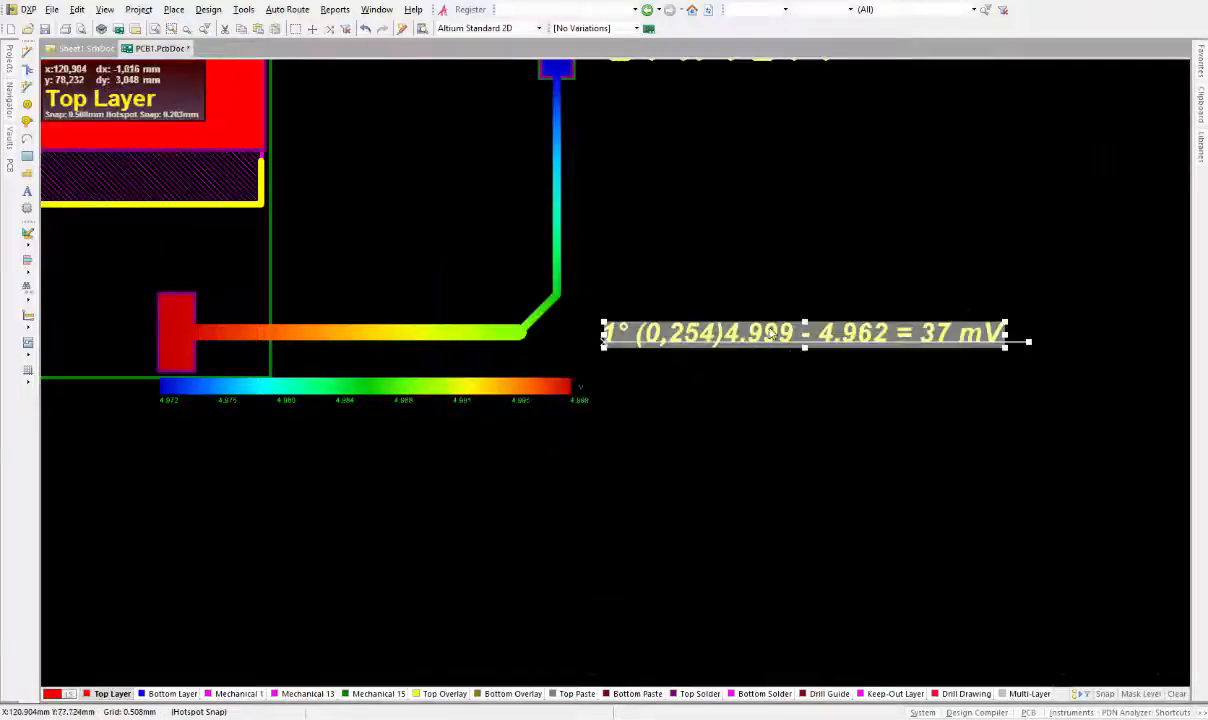
Move the annotation text to sit just below the voltage color scale
click(791, 373)
ctrl+scroll(793, 379, up, 2)
shift+scroll(788, 375, up, 5)
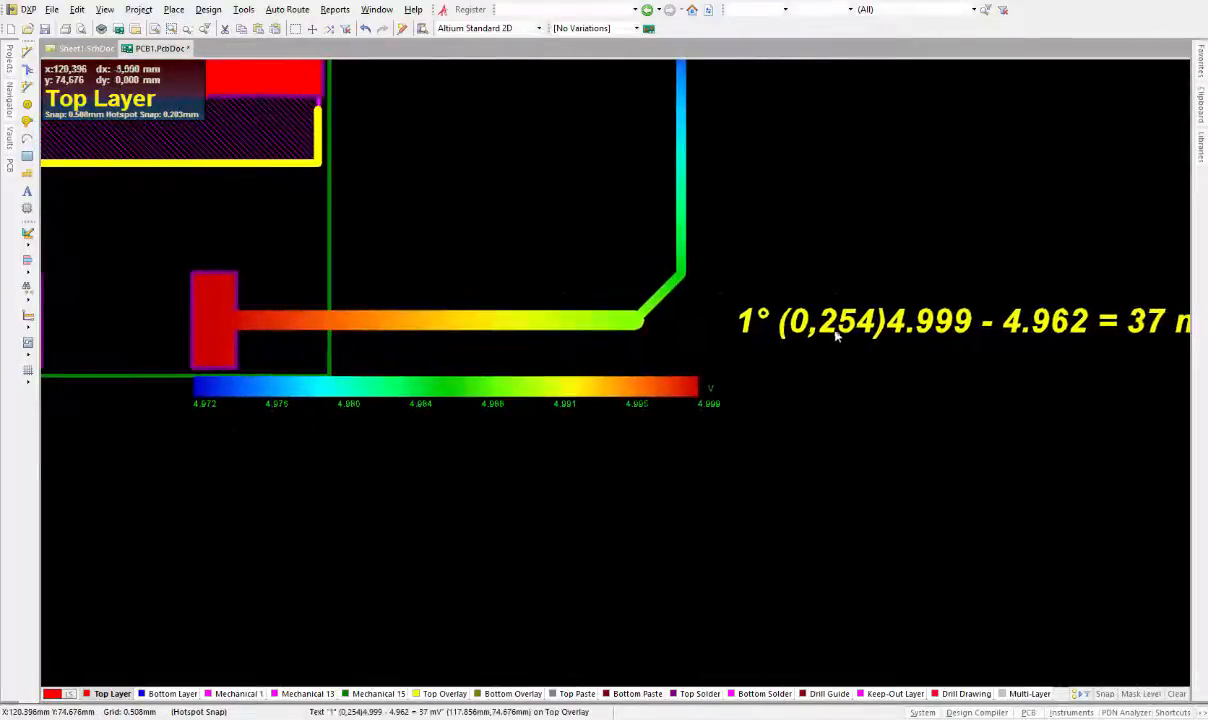
click(850, 333)
drag(958, 325, 261, 429)
click(288, 477)
ctrl+scroll(563, 442, down, 1)
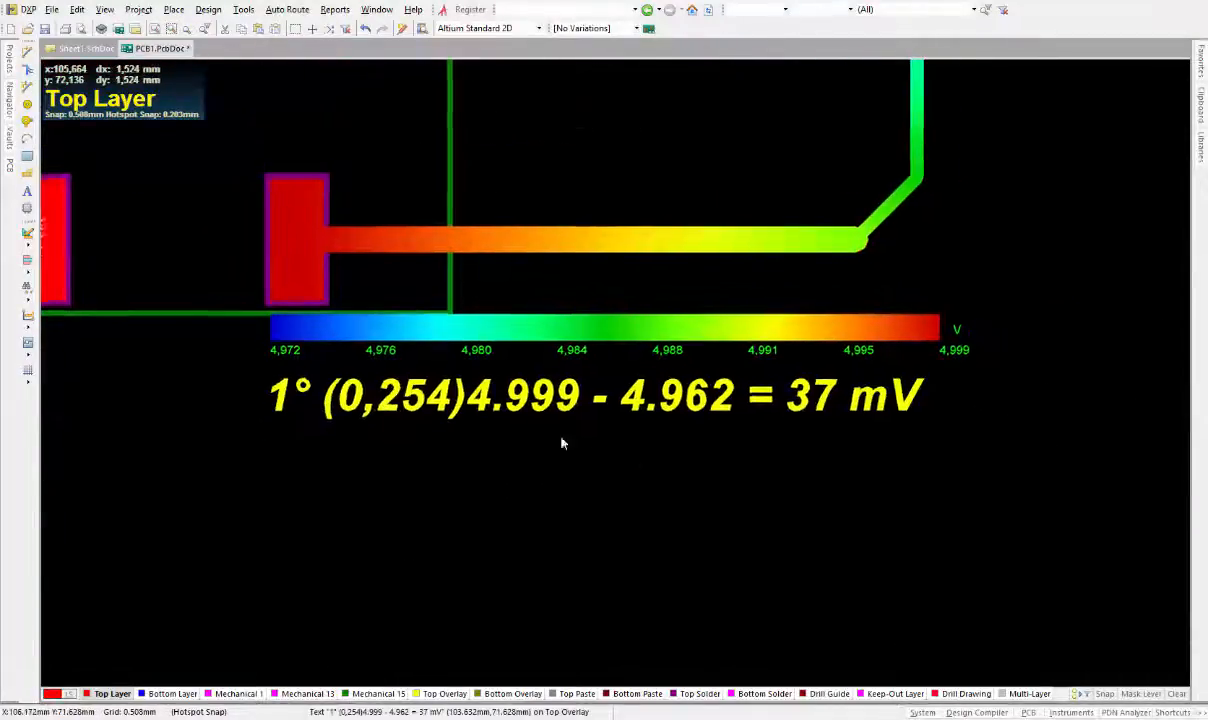
ctrl+scroll(663, 476, up, 1)
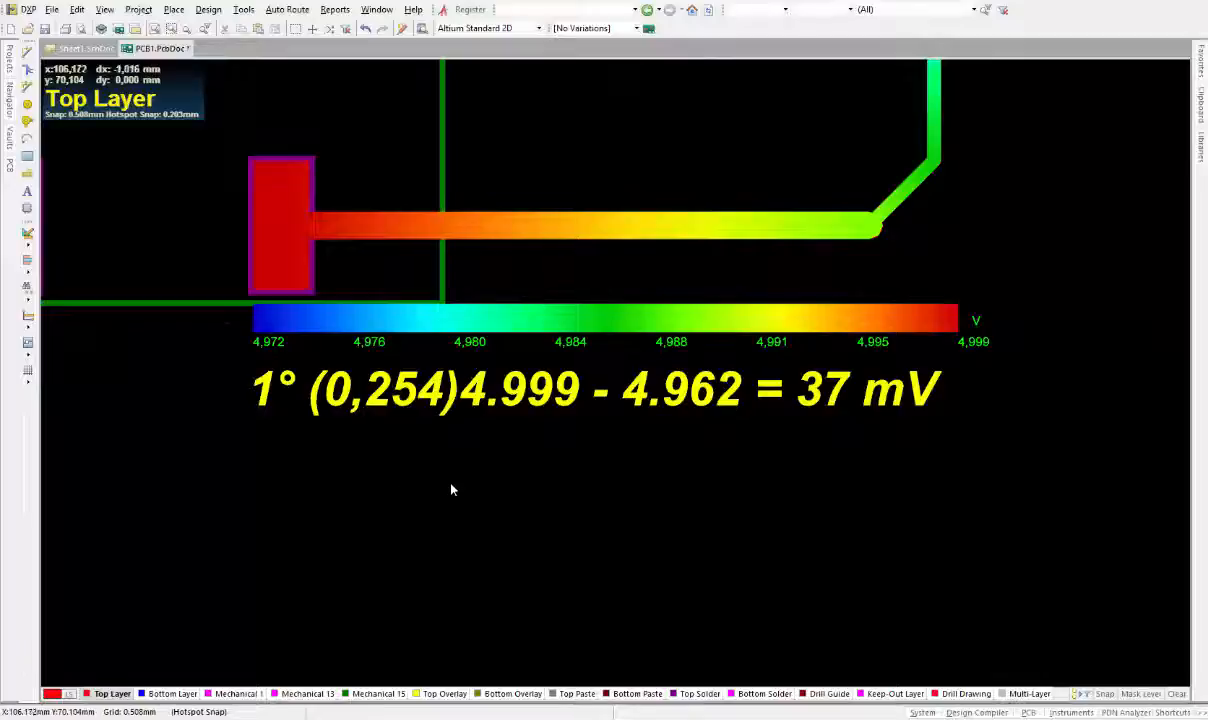
Copy the annotation and paste the duplicate directly beneath the original
click(388, 403)
key(ctrl+c)
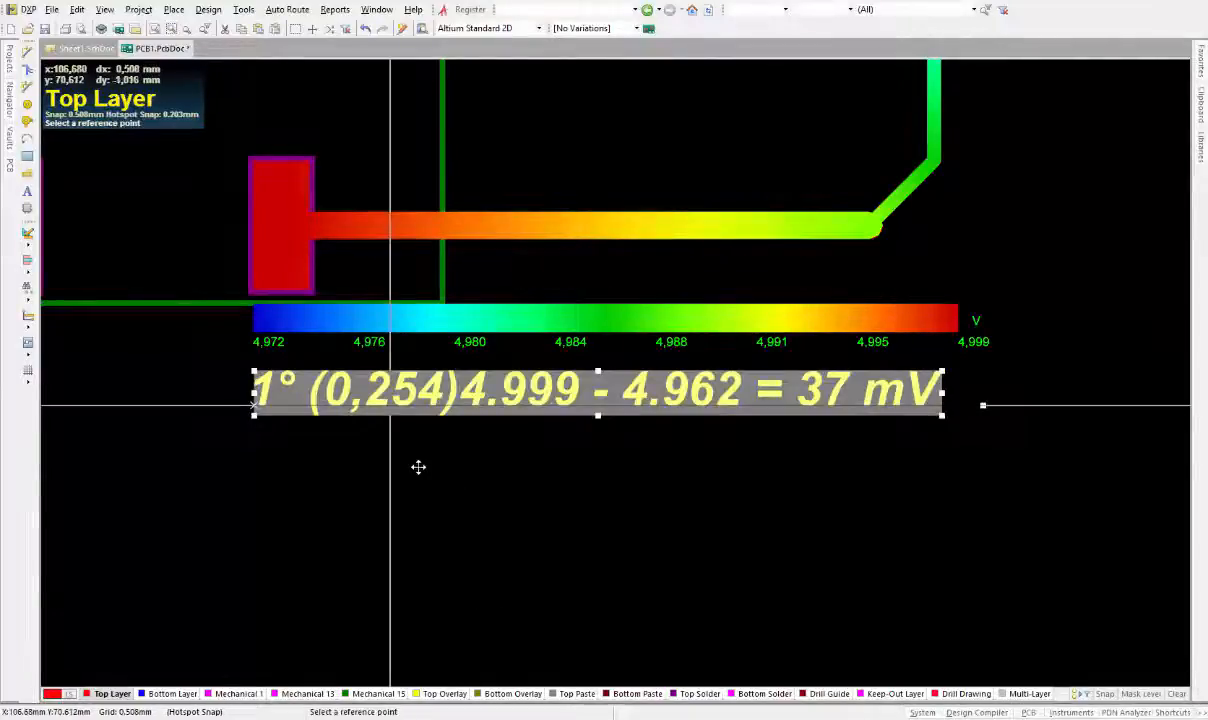
click(418, 456)
key(ctrl+v)
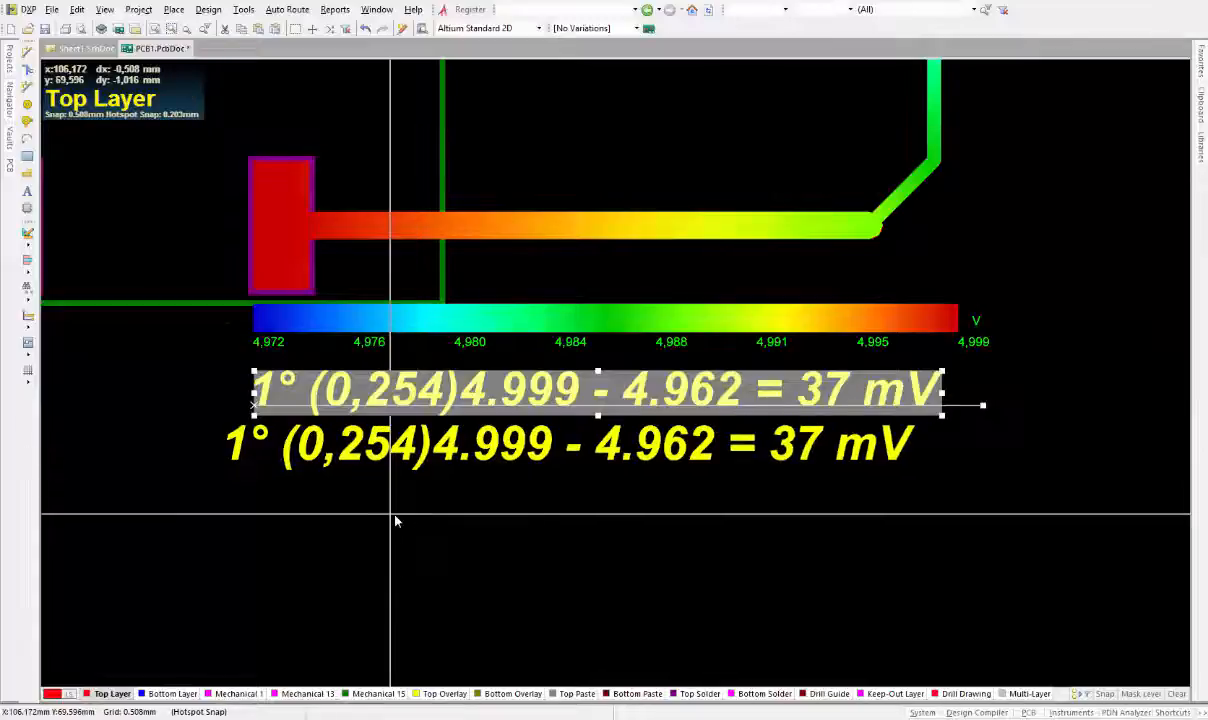
click(421, 517)
click(600, 545)
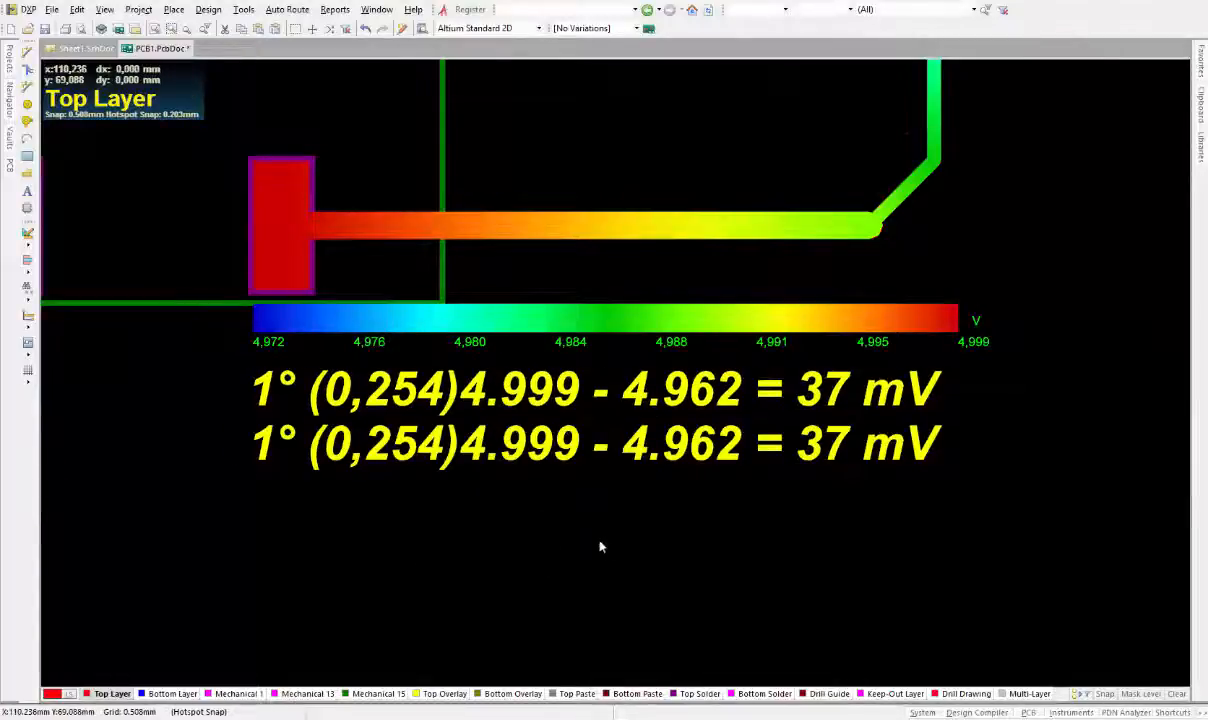
Open the duplicate annotation's properties and change its leading index from 1° to 2°
double_click(570, 456)
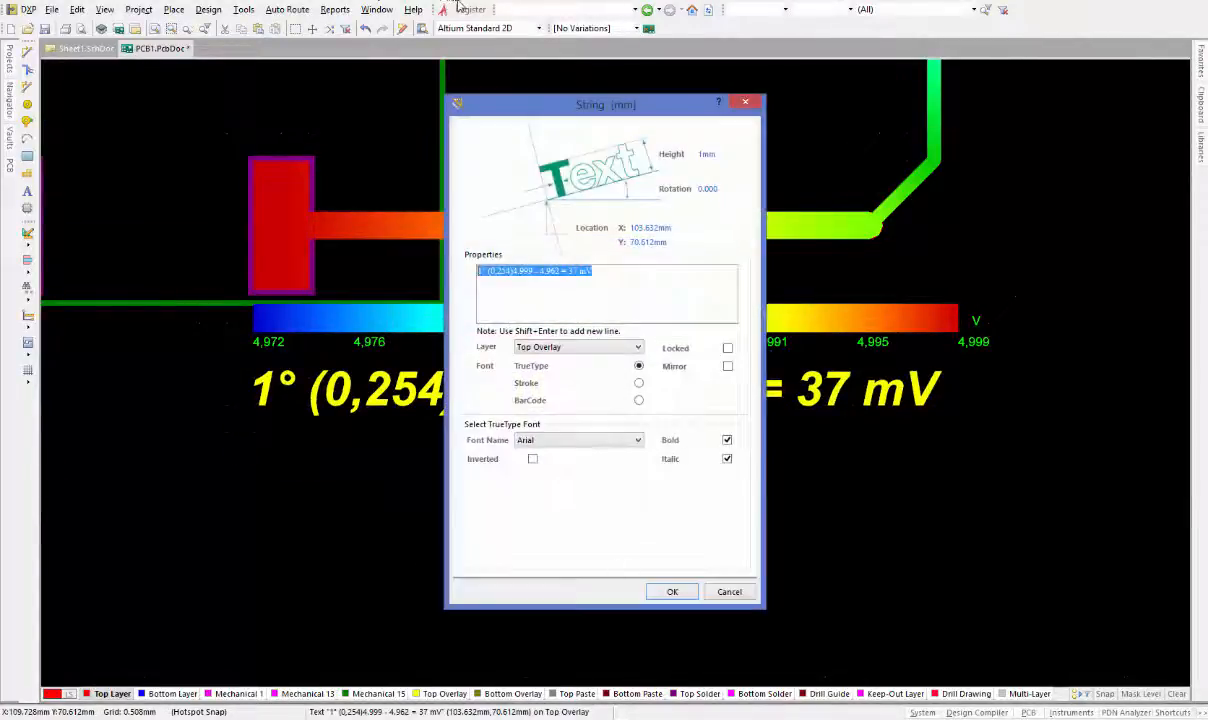
drag(480, 98, 815, 131)
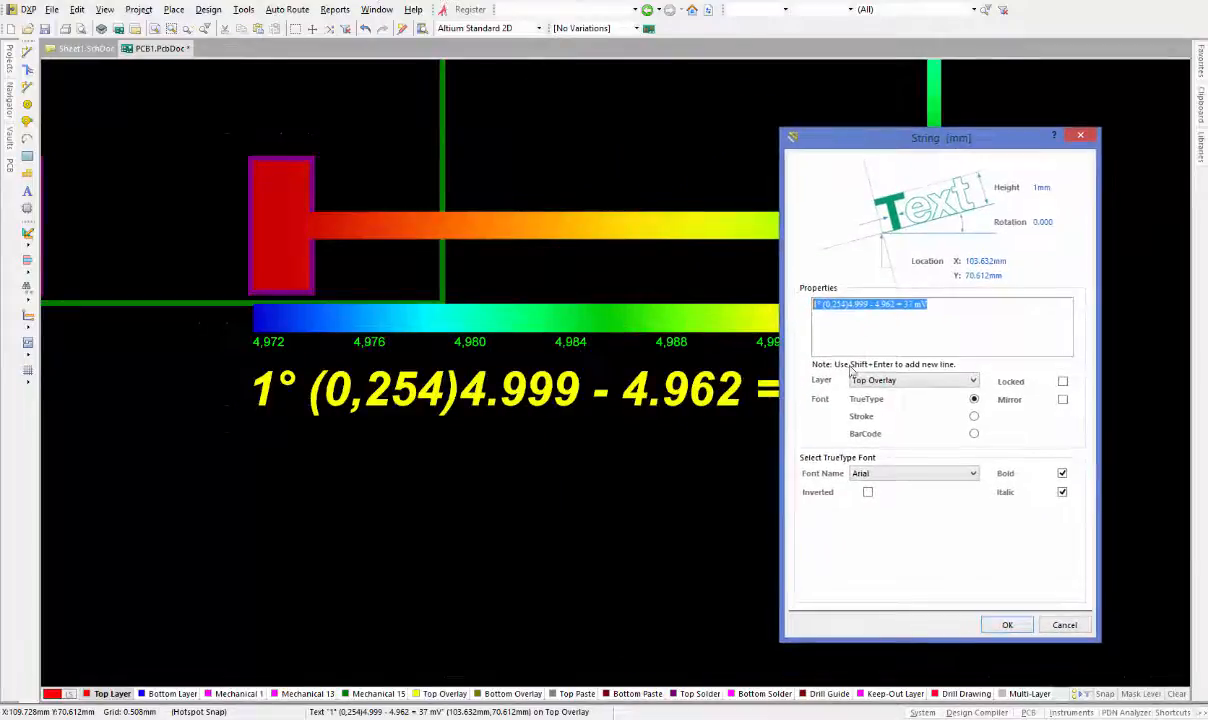
click(820, 306)
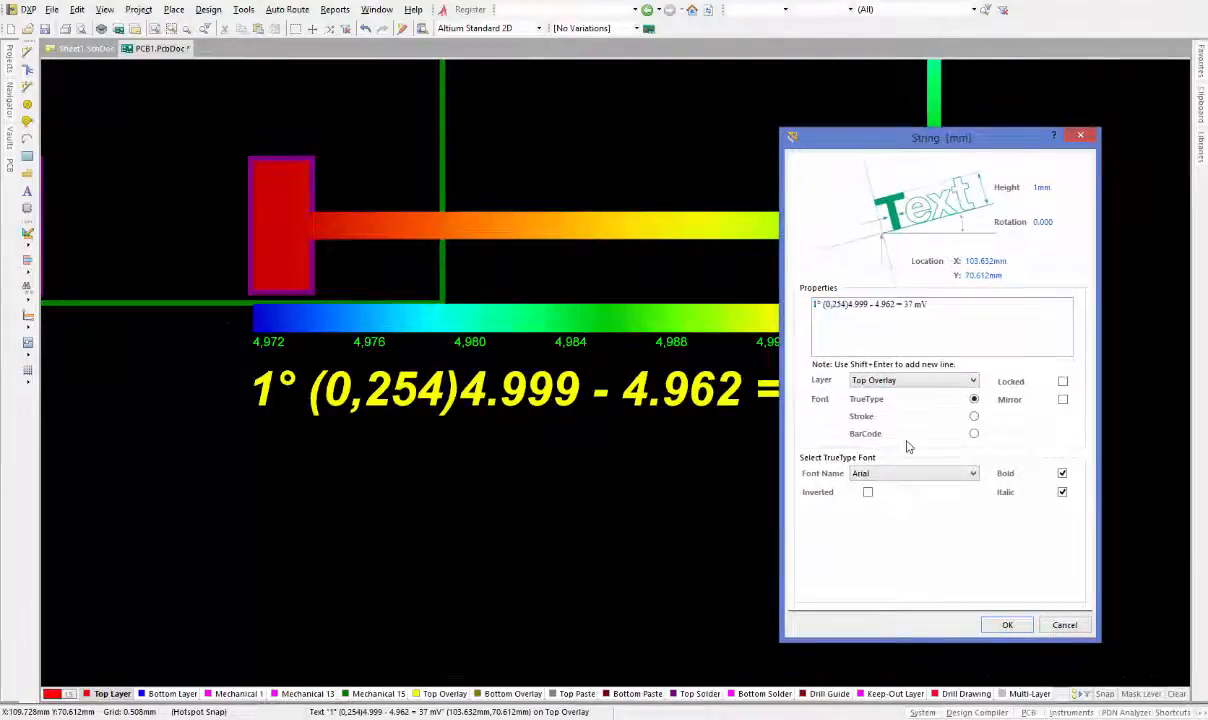
key(BackSpace)
text(2)
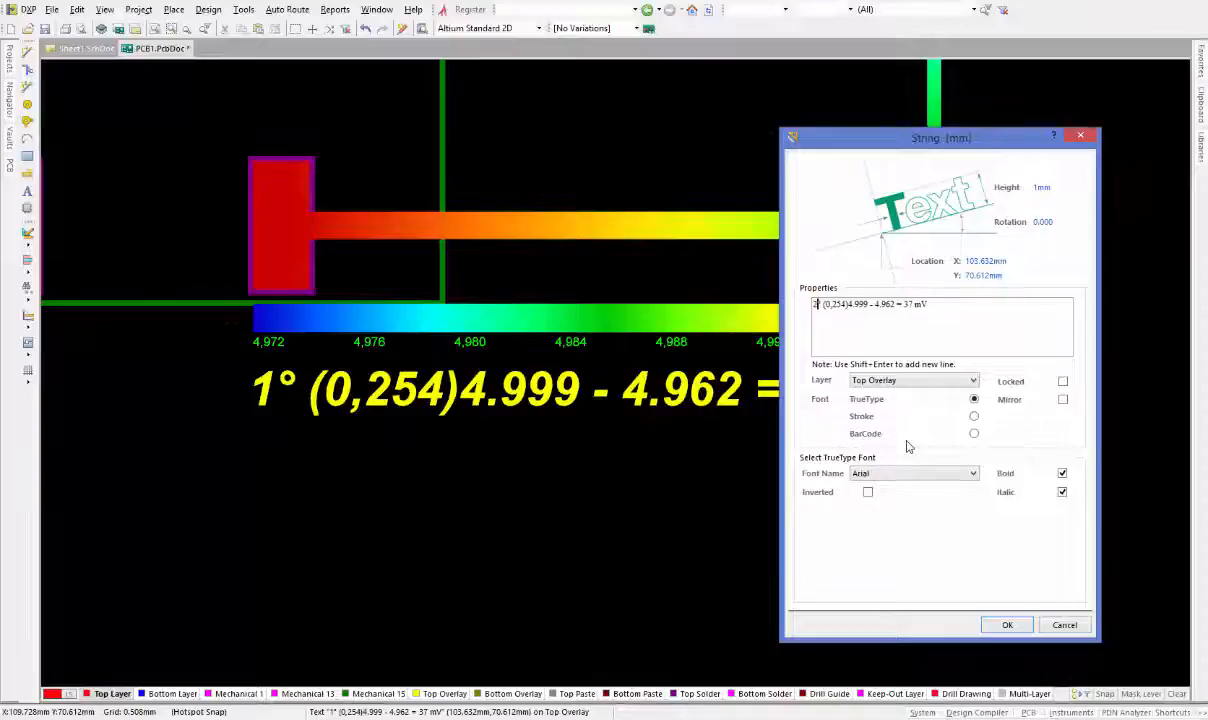
Change the track widths in the duplicate's text to (0,508 0,254 0,254)
click(845, 306)
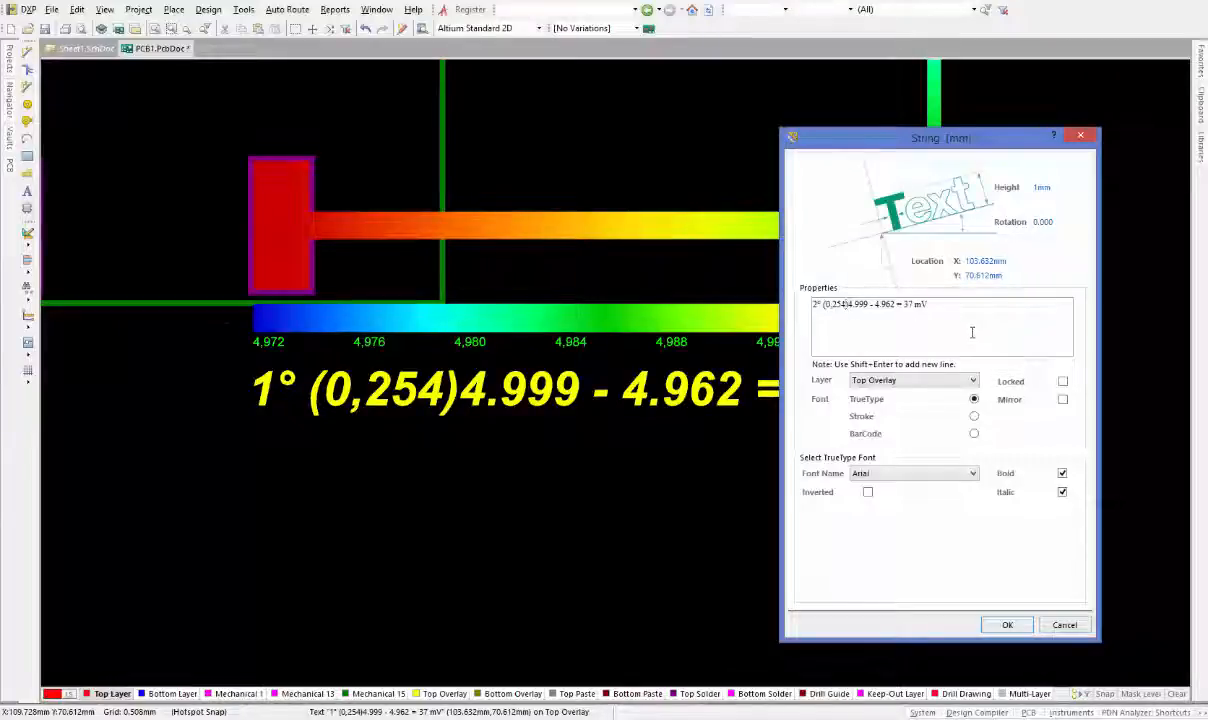
key(BackSpace)
key(BackSpace)
key(BackSpace)
key(BackSpace)
text(,508)
key(Right)
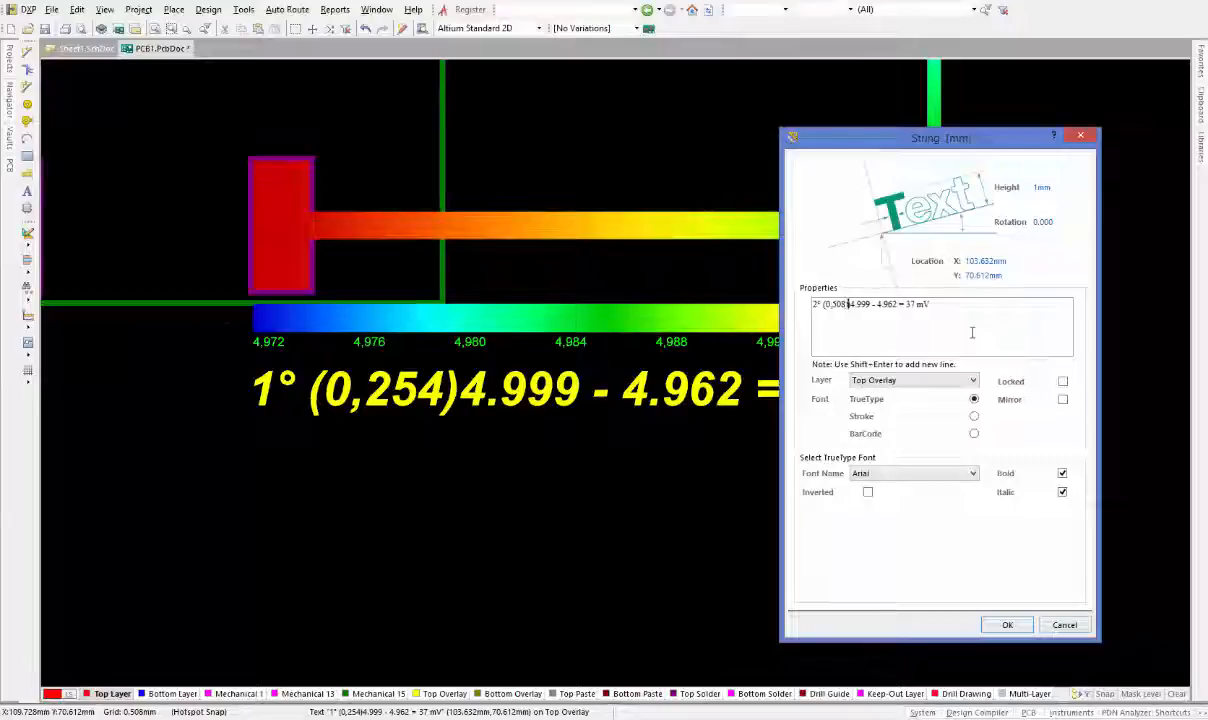
text(0,254 0,254)
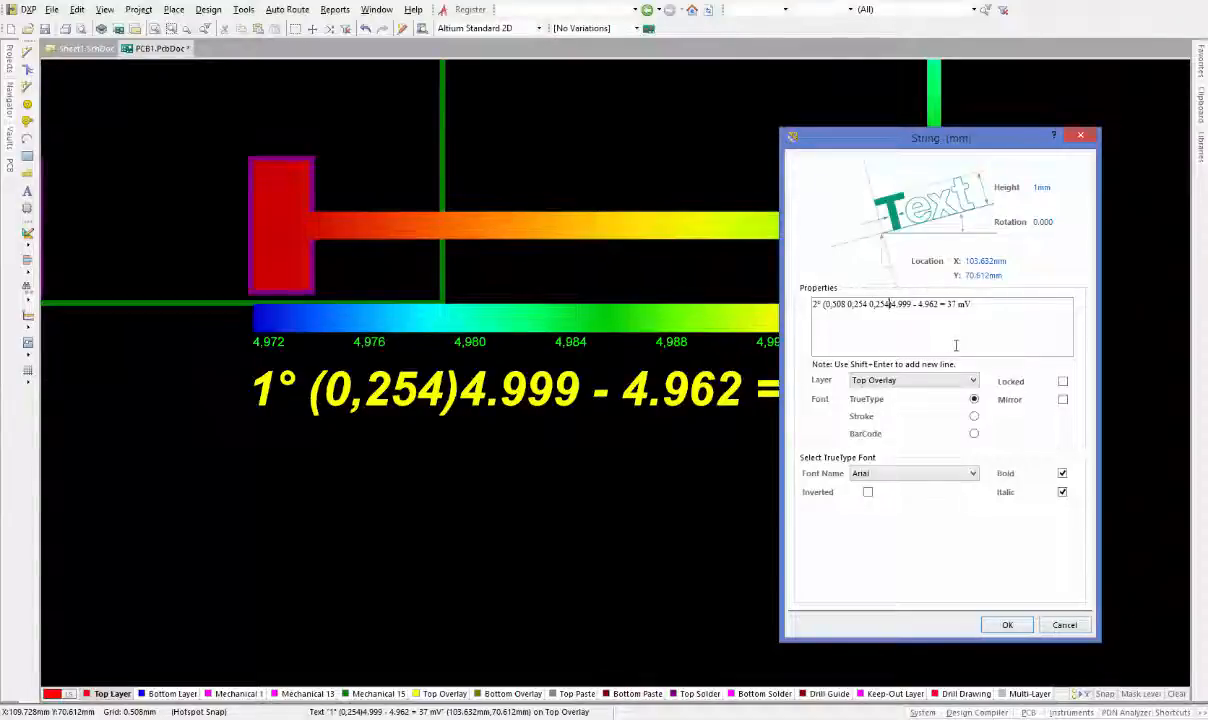
text())
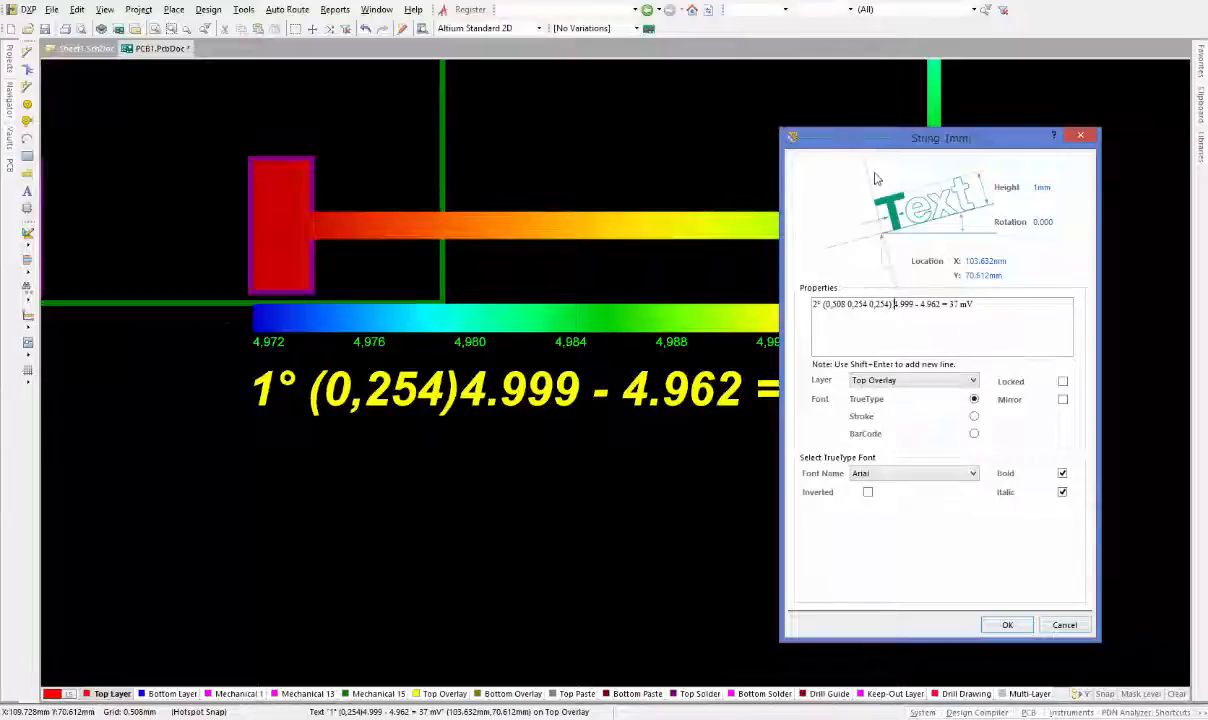
Change the minimum voltage in the duplicate's text to 4.972
mouse_move(887, 146)
mouse_down()
mouse_move(960, 405)
mouse_move(945, 372)
mouse_move(921, 364)
mouse_move(802, 135)
mouse_up()
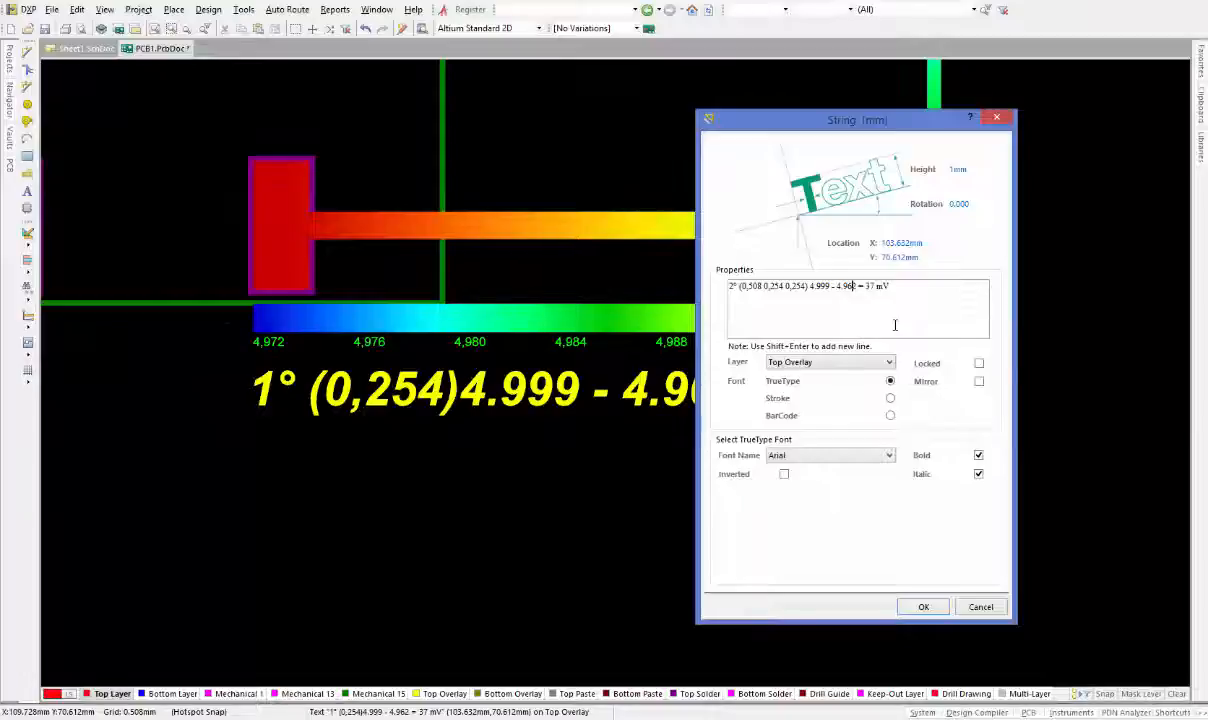
key(BackSpace)
text(7)
Switch to the HP 50g calculator and subtract 4.972 from 4.999
key(alt+Tab)
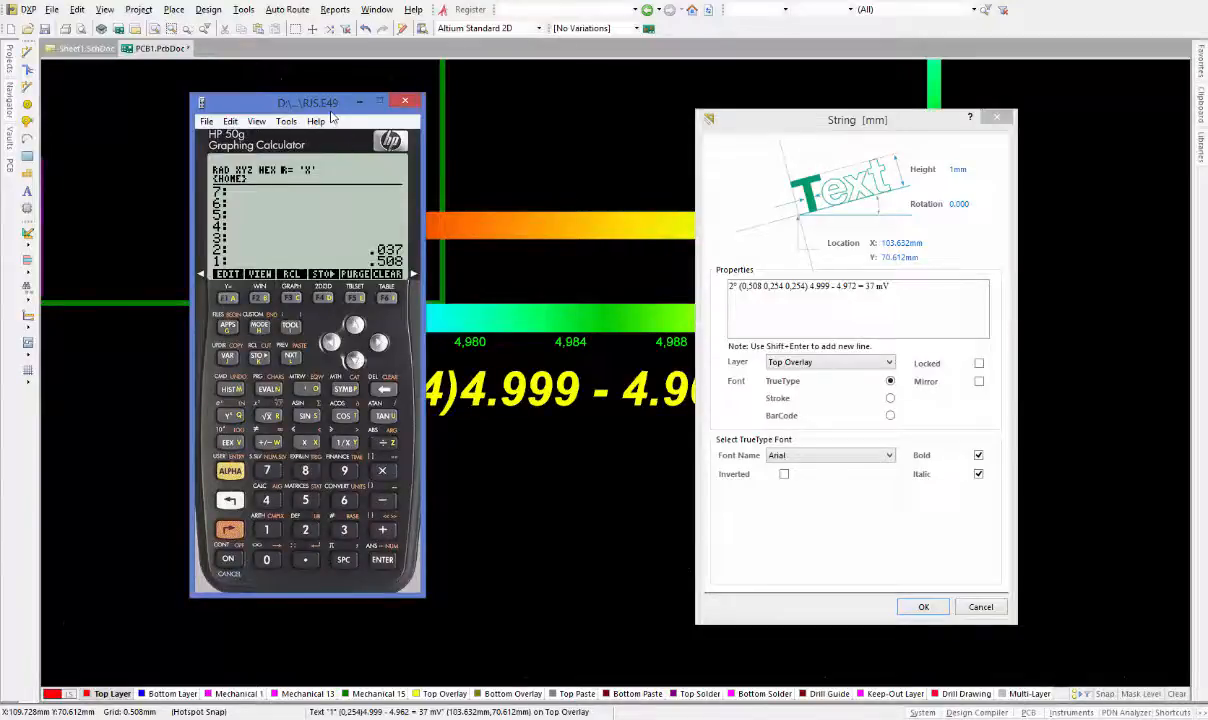
text(4)
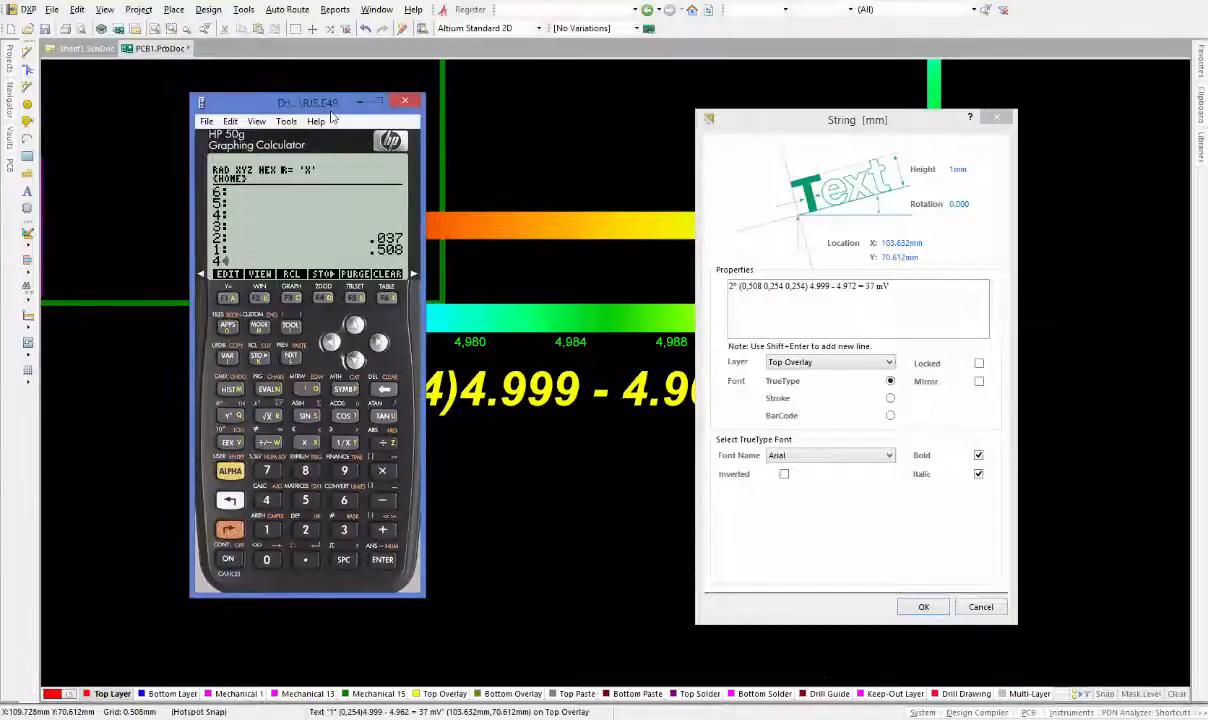
text(.999)
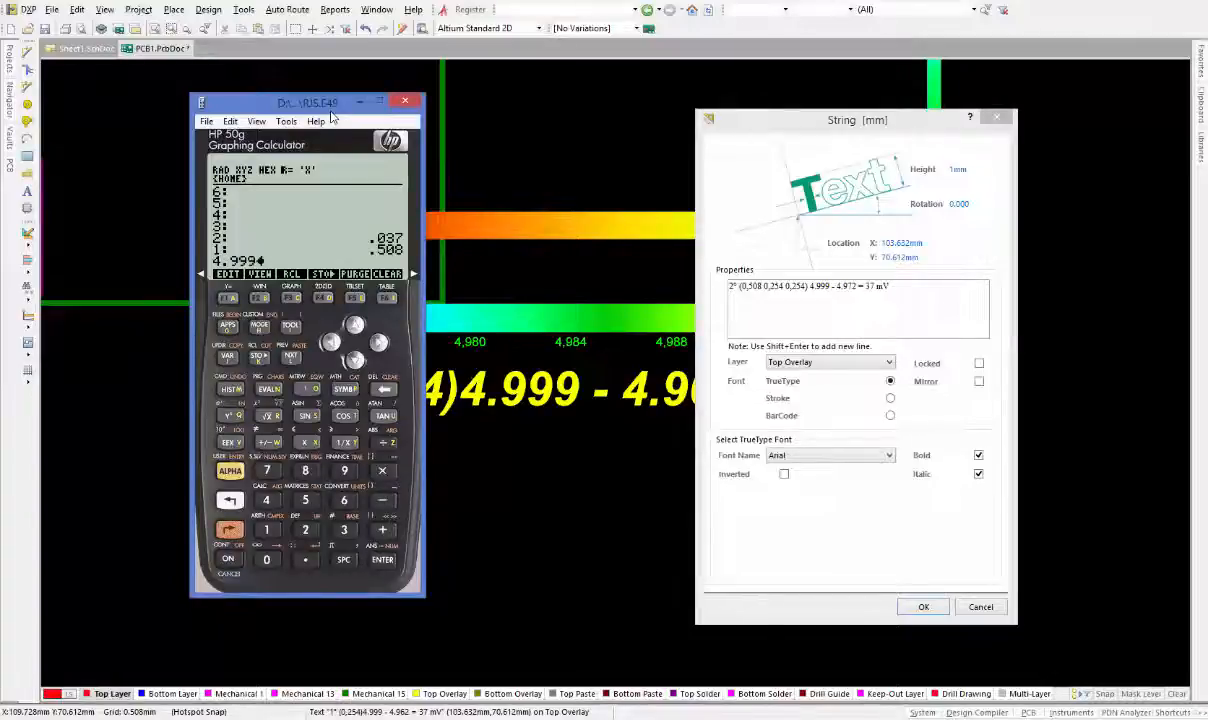
key(Return)
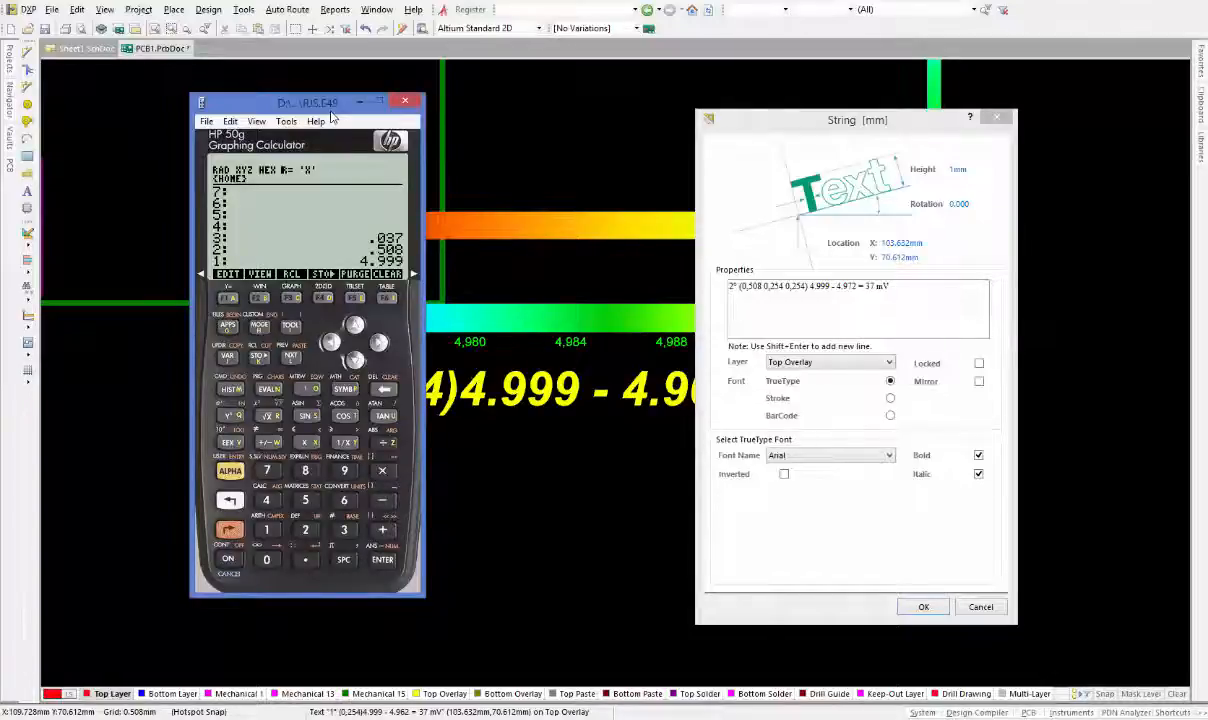
text(4.)
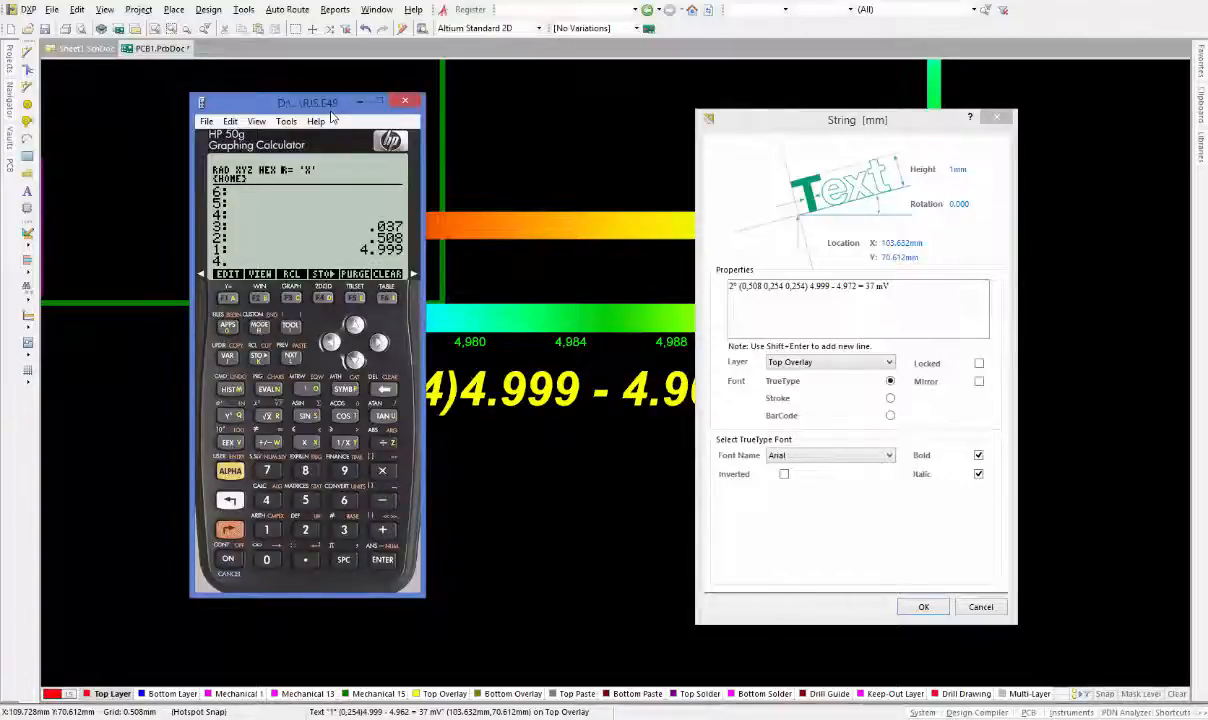
text(974)
key(Return)
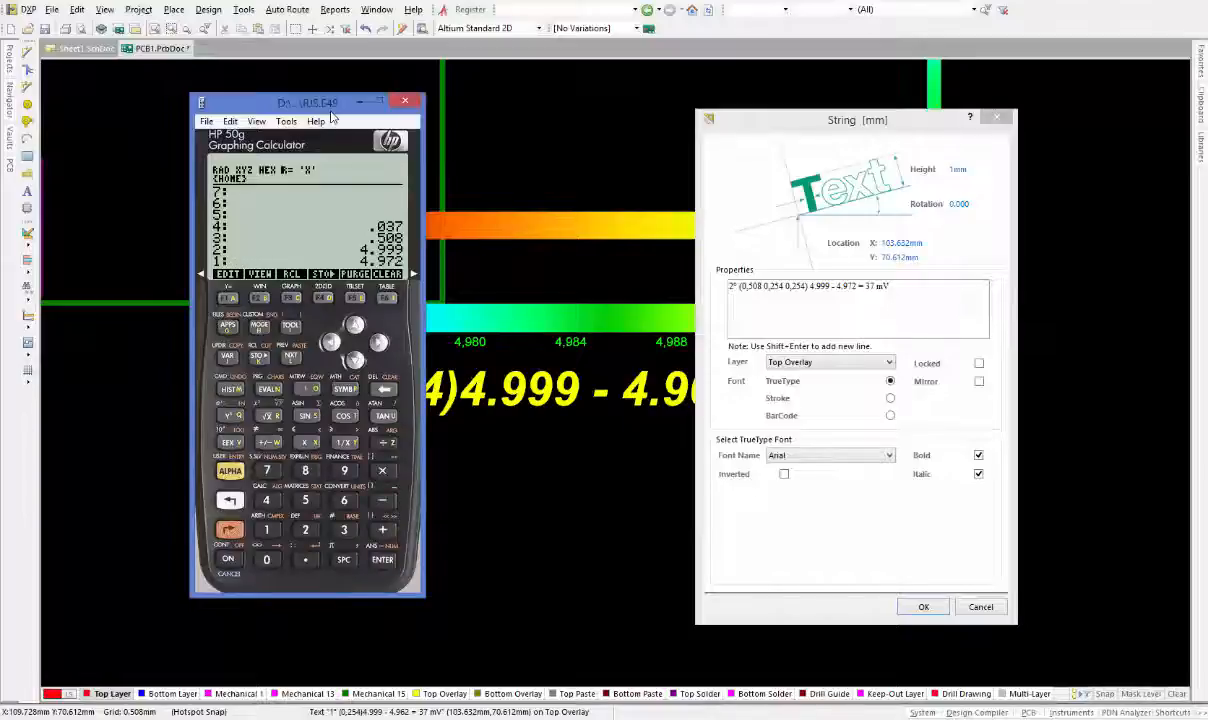
key(minus)
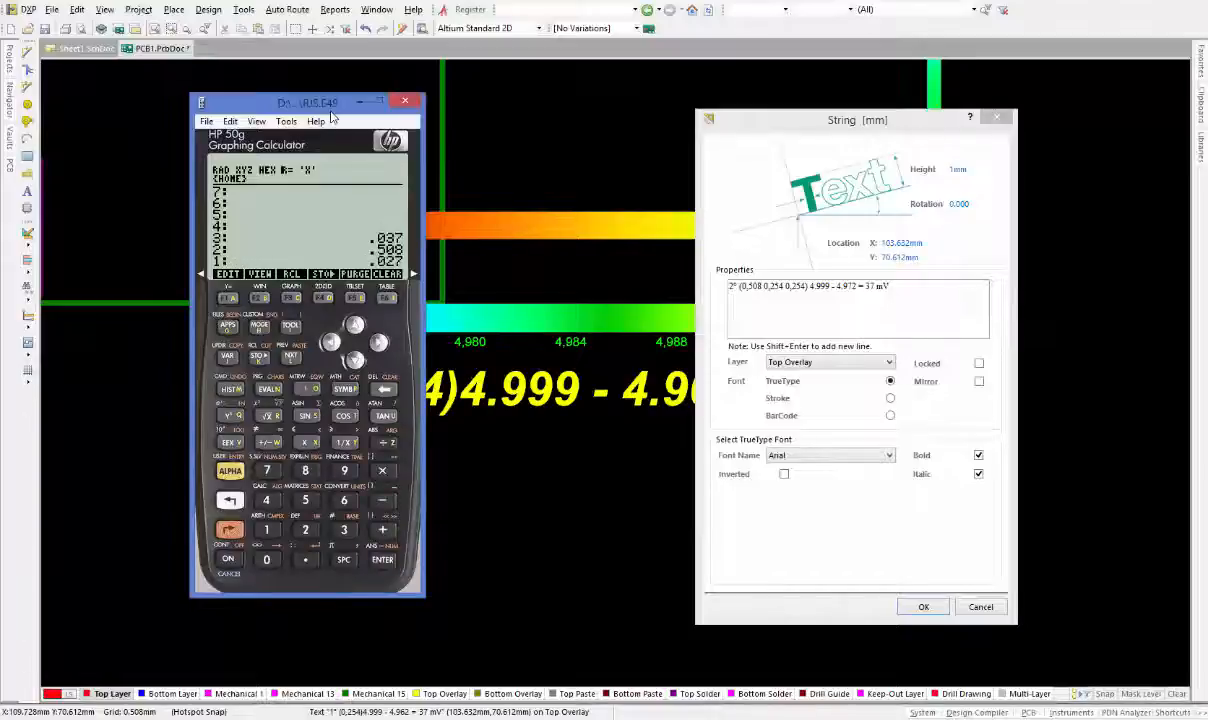